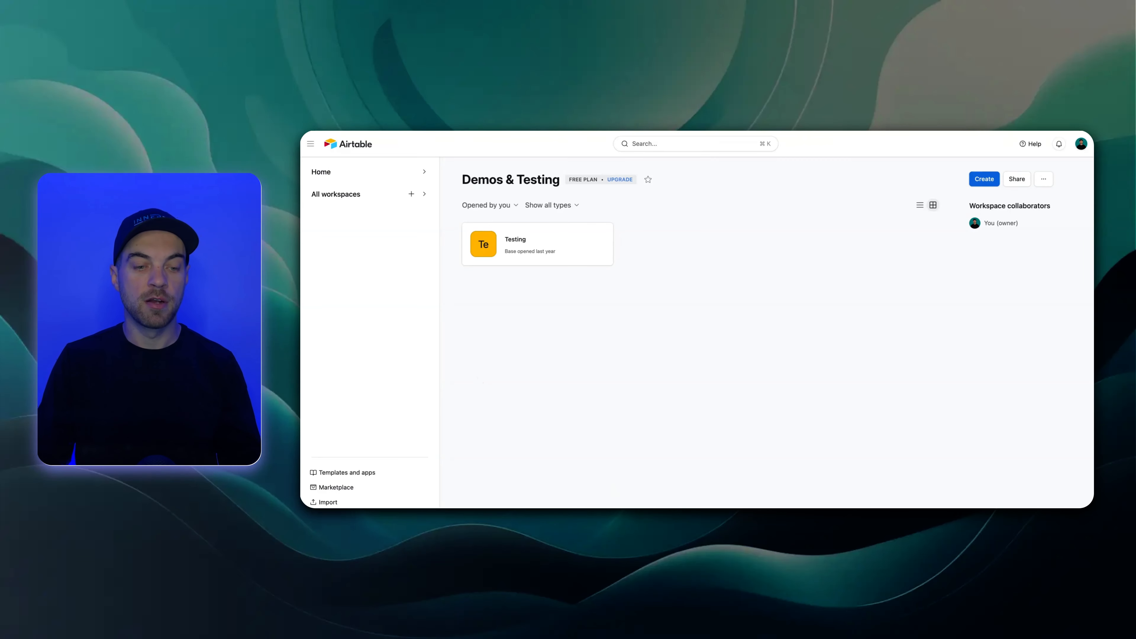
# Create a base from scratch in the Demos & Testing workspace and name it Projects
pyautogui.click(369, 520)
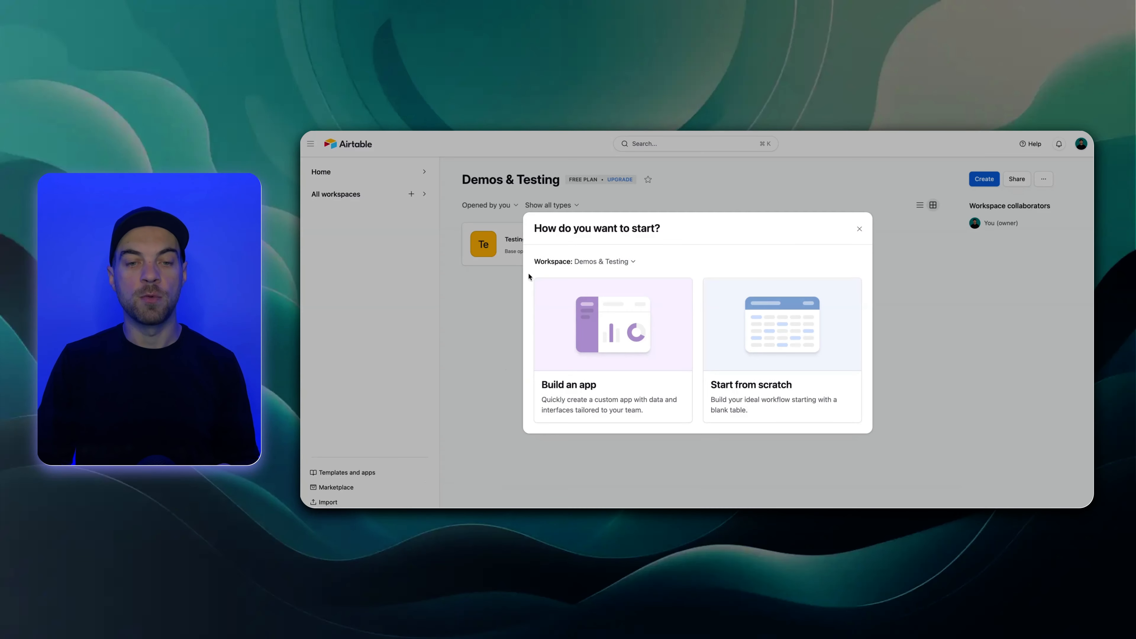
pyautogui.click(794, 378)
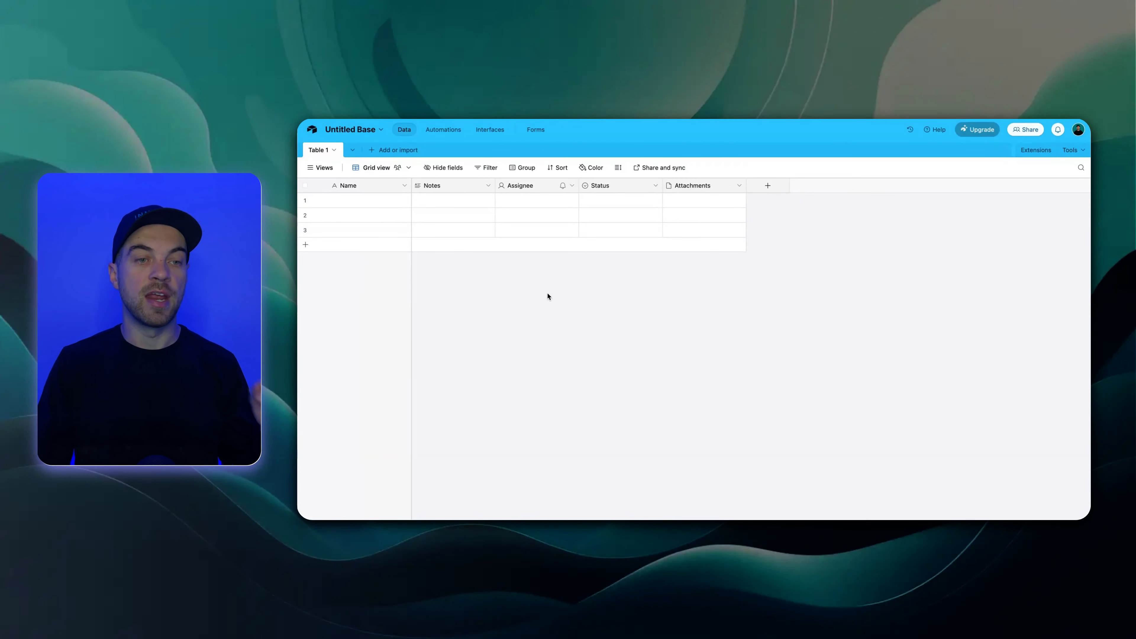
pyautogui.click(353, 130)
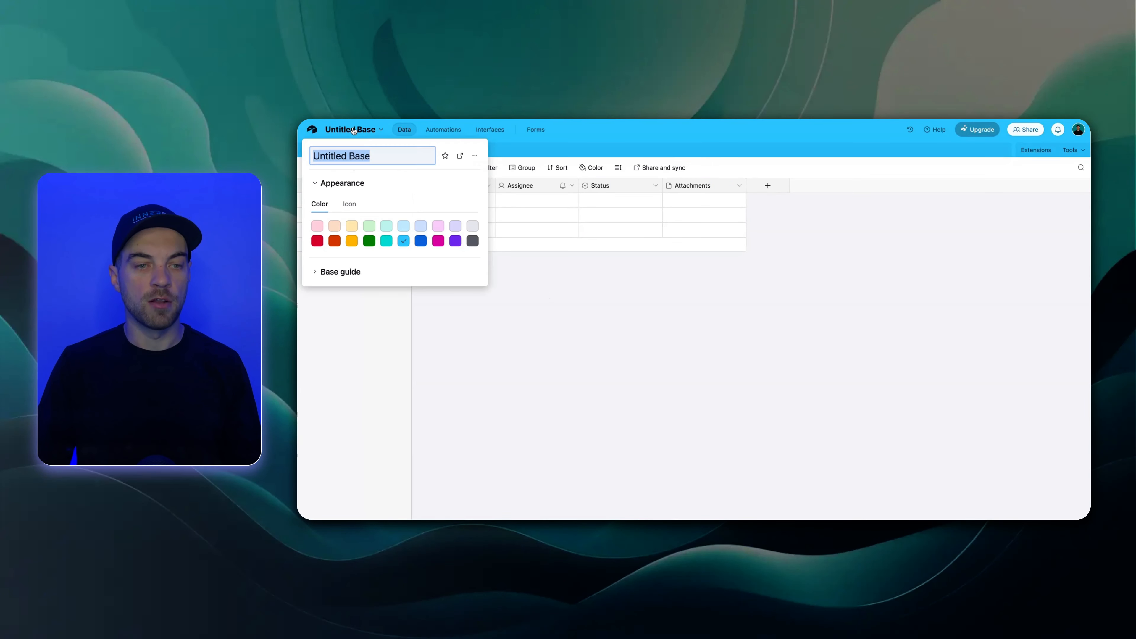
pyautogui.write('Projects')
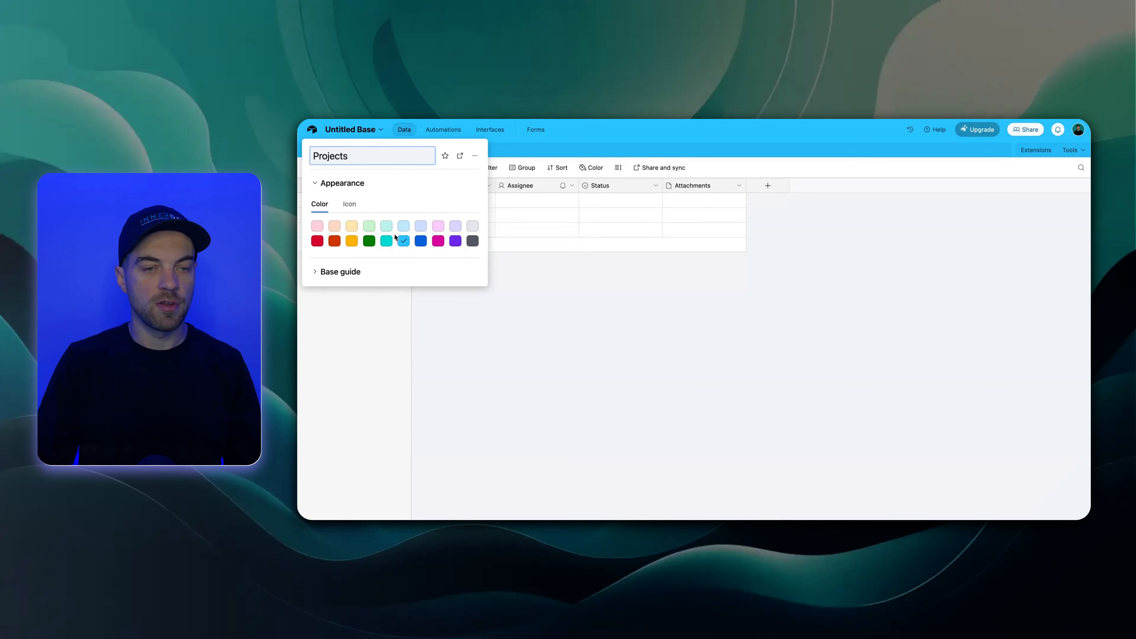
# Set the base's color to dark blue and view its base guide and icon choices
pyautogui.click(423, 245)
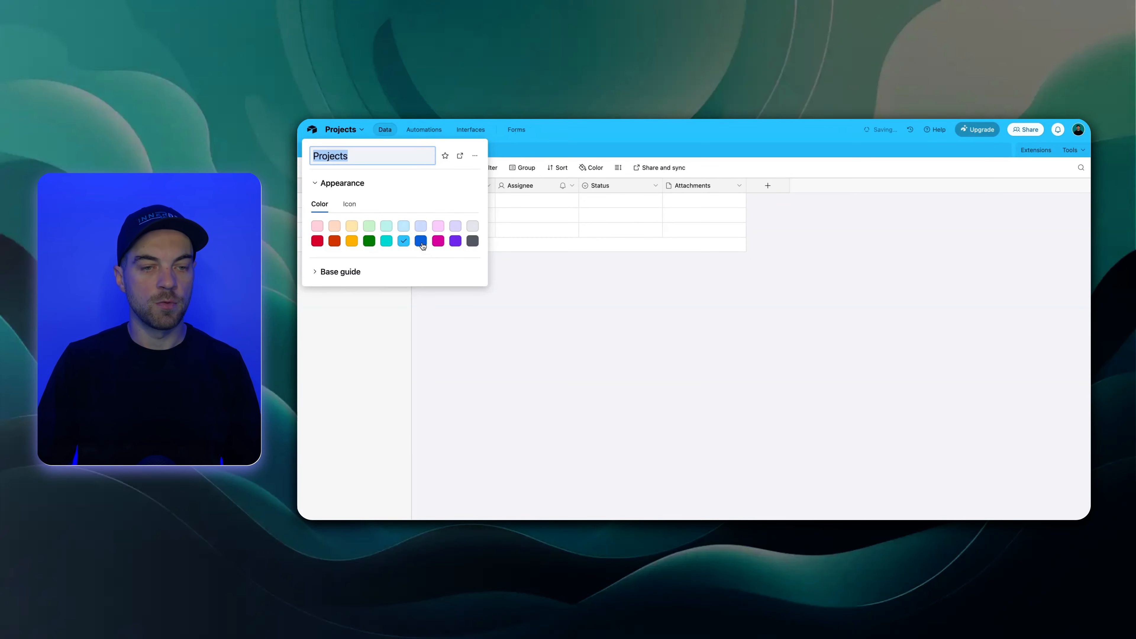
pyautogui.click(401, 271)
pyautogui.click(349, 207)
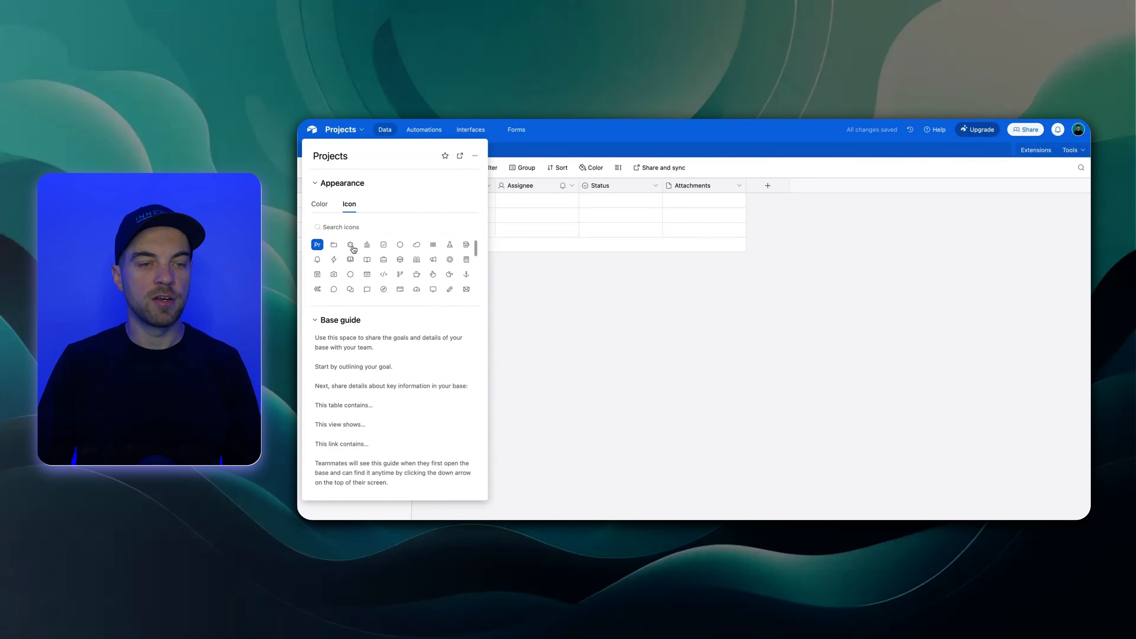
pyautogui.click(545, 280)
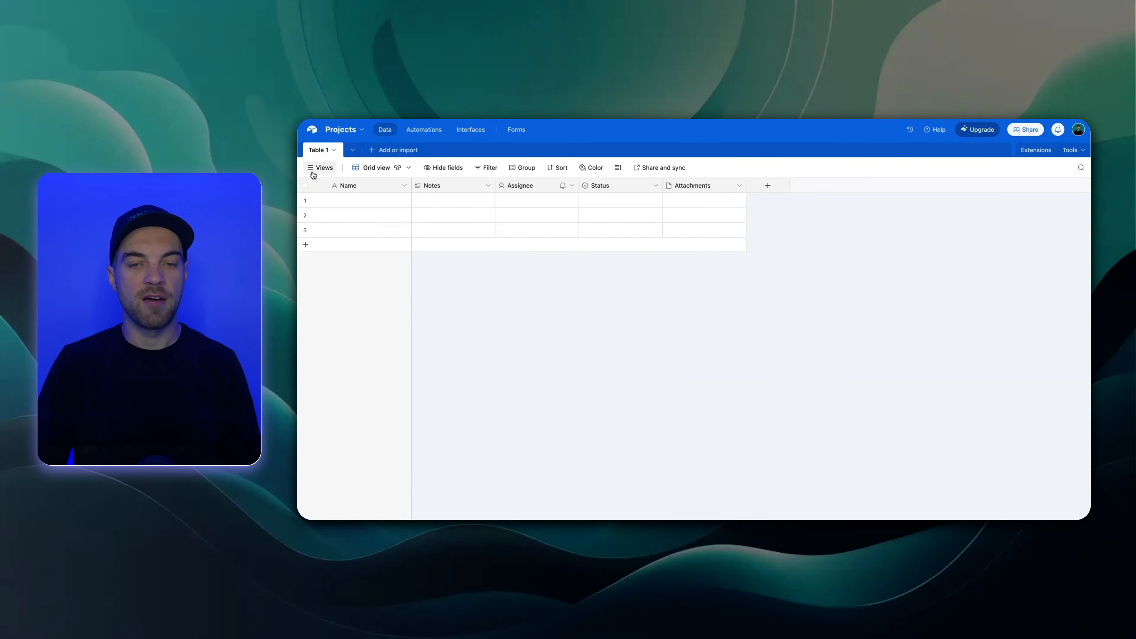
pyautogui.click(371, 152)
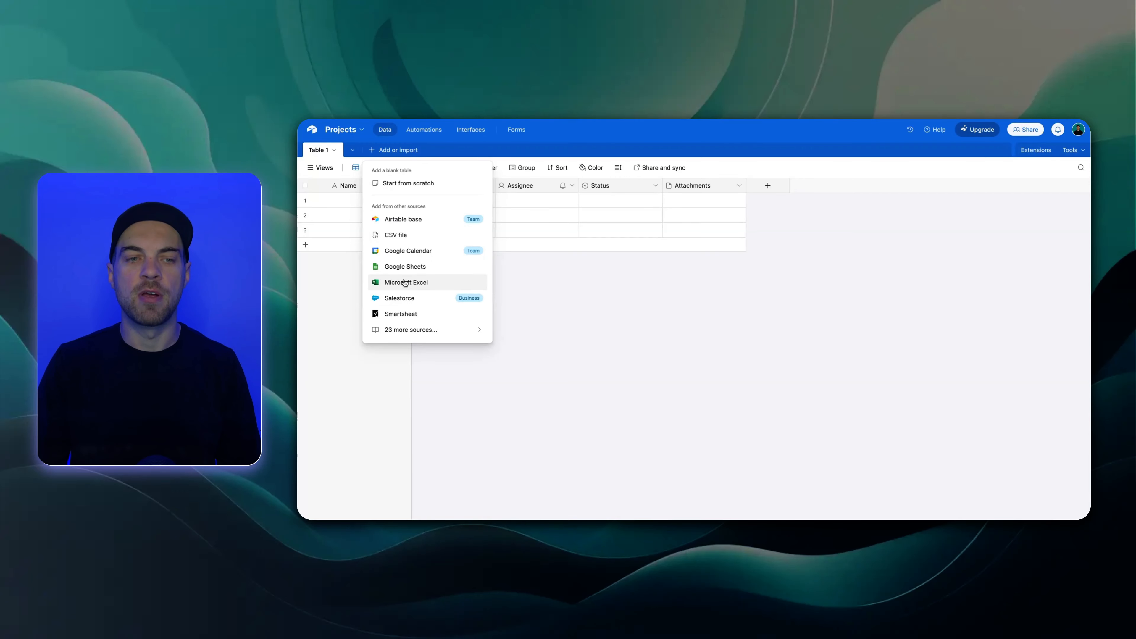
pyautogui.click(571, 293)
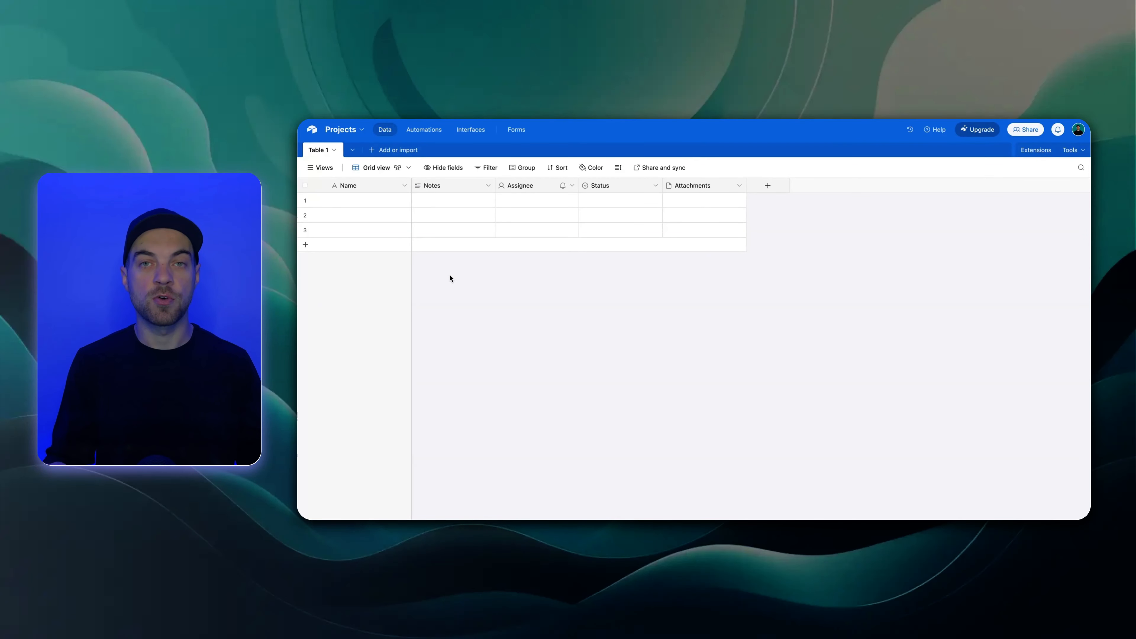
# Rename the base as Projects Management
pyautogui.click(345, 131)
pyautogui.click(370, 159)
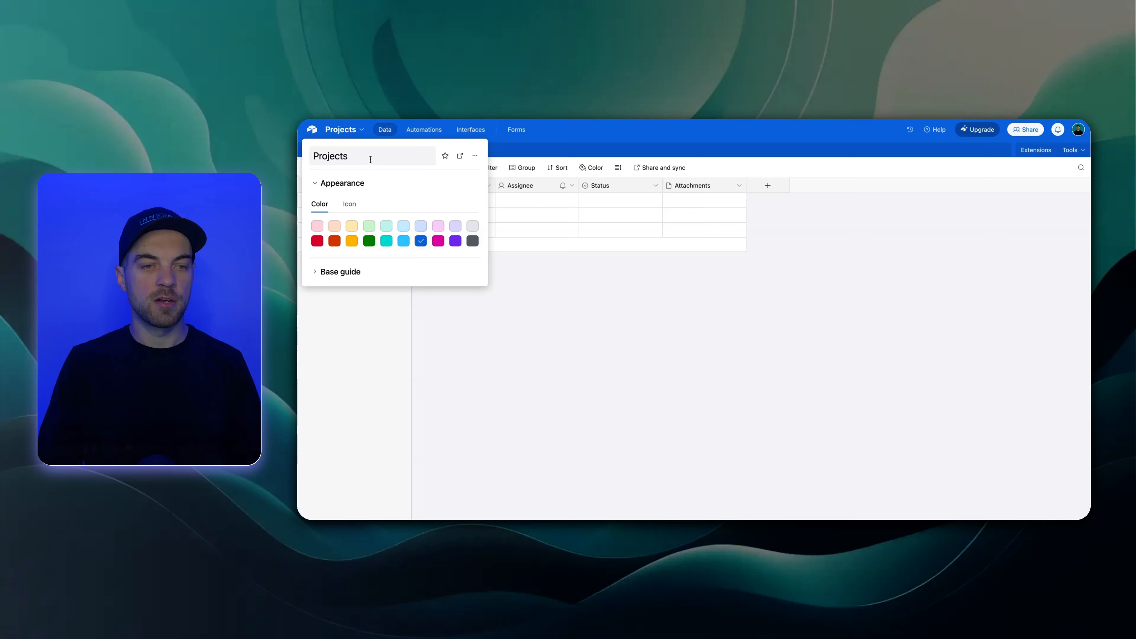
pyautogui.click(371, 159)
pyautogui.write('Management')
pyautogui.press('Return')
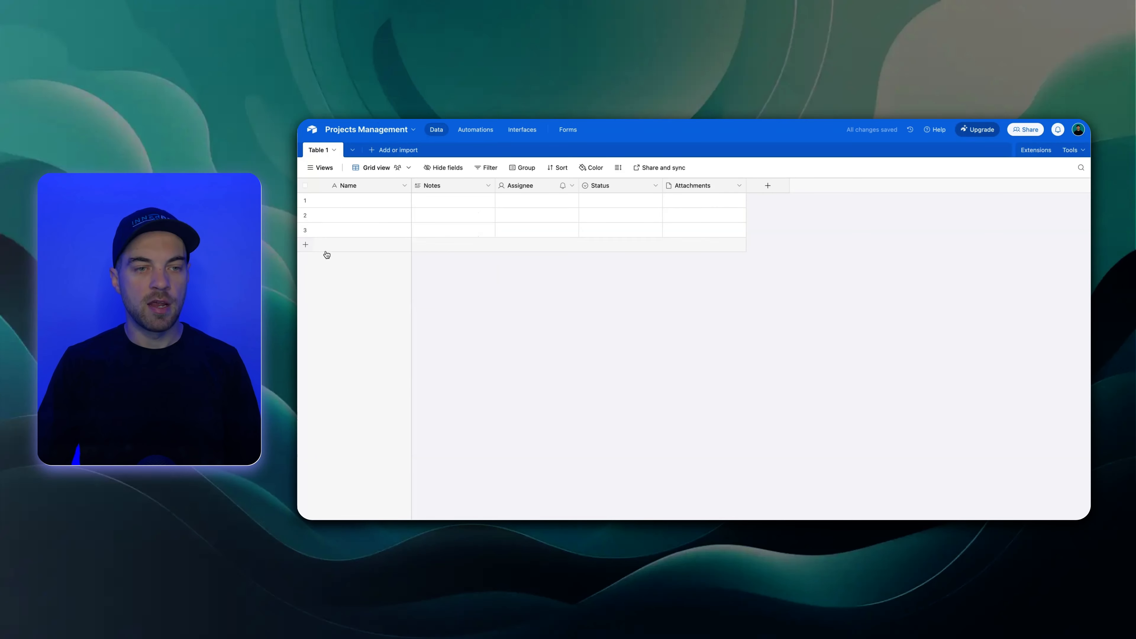
# Rename Table 1 as Projects and delete its Notes, Assignee, Status and Attachments fields
pyautogui.doubleClick(323, 154)
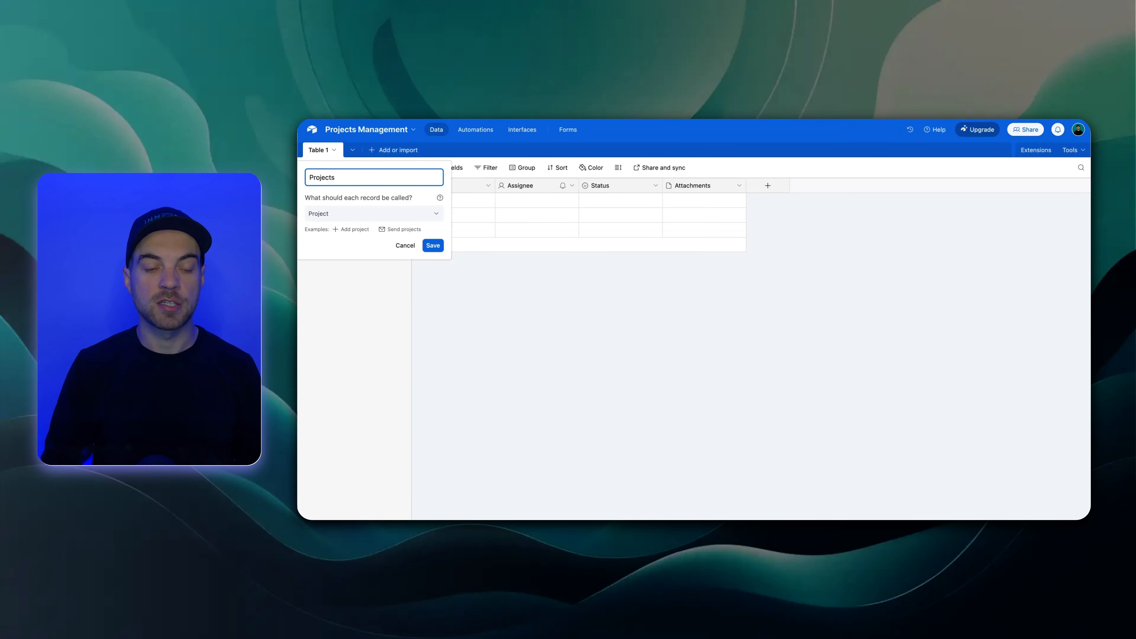
pyautogui.press('Return')
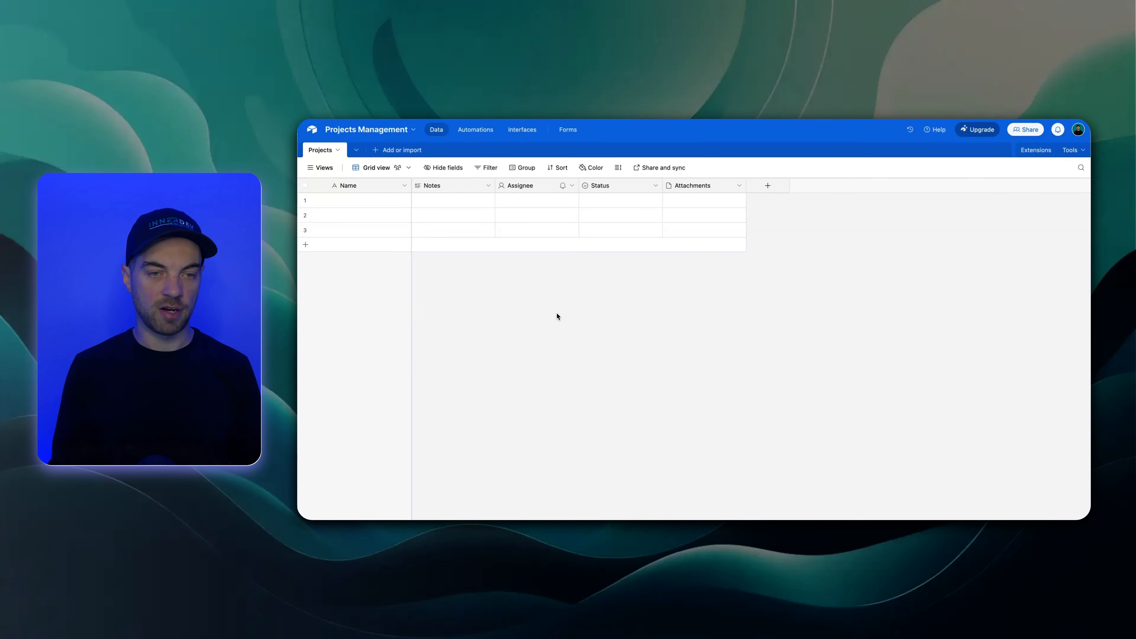
pyautogui.rightClick(686, 188)
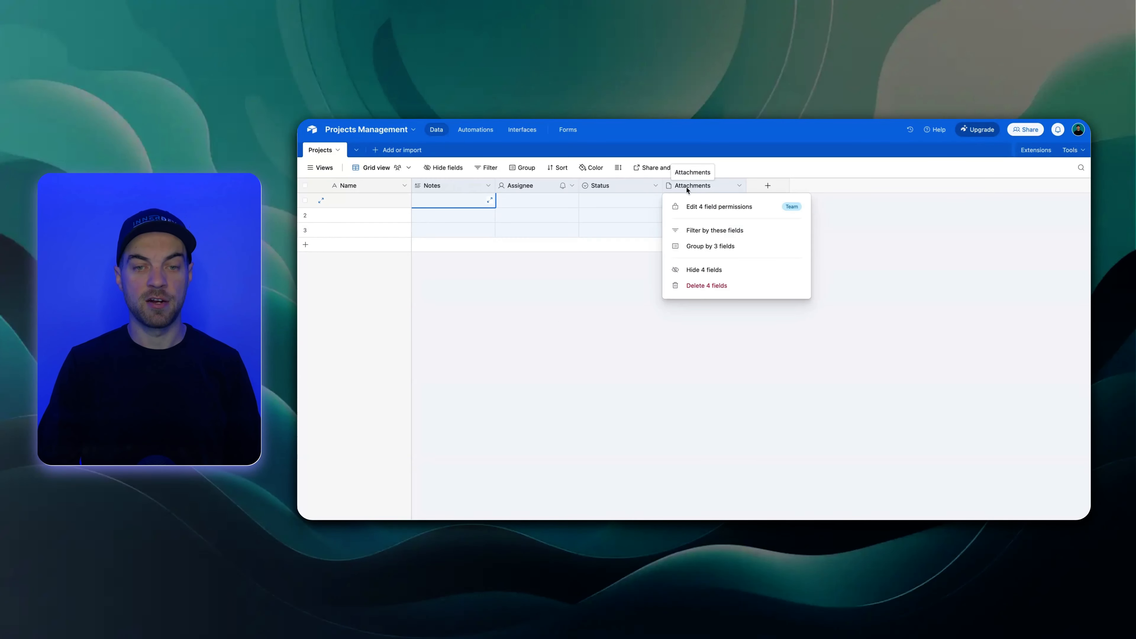
pyautogui.click(715, 291)
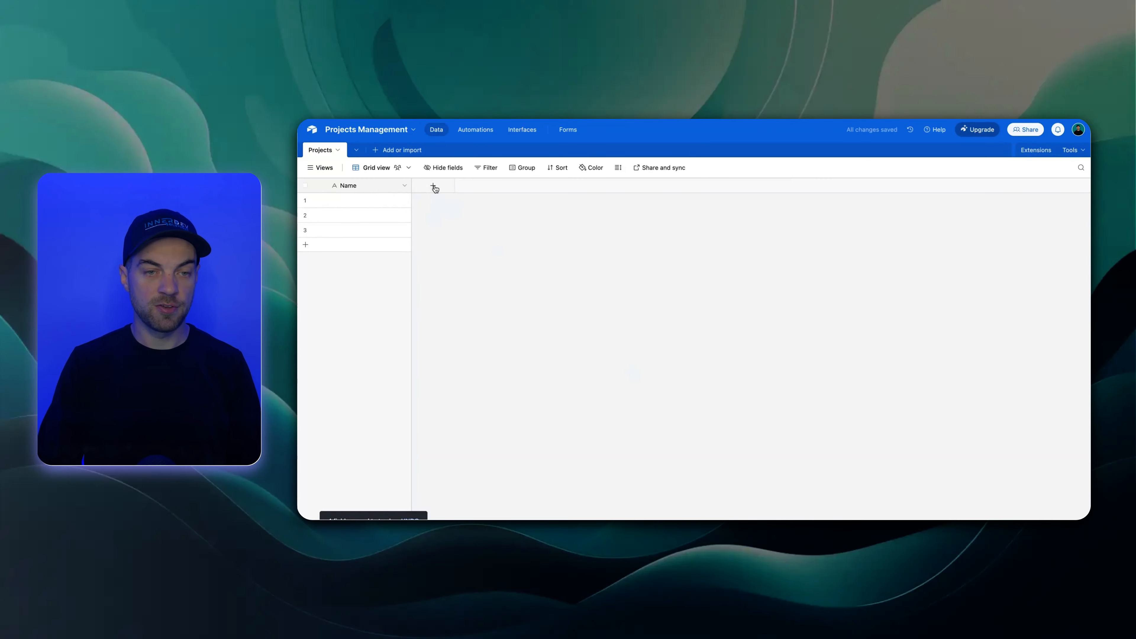
# Start a new single select field named Status in the Projects table
pyautogui.click(433, 187)
pyautogui.write('single')
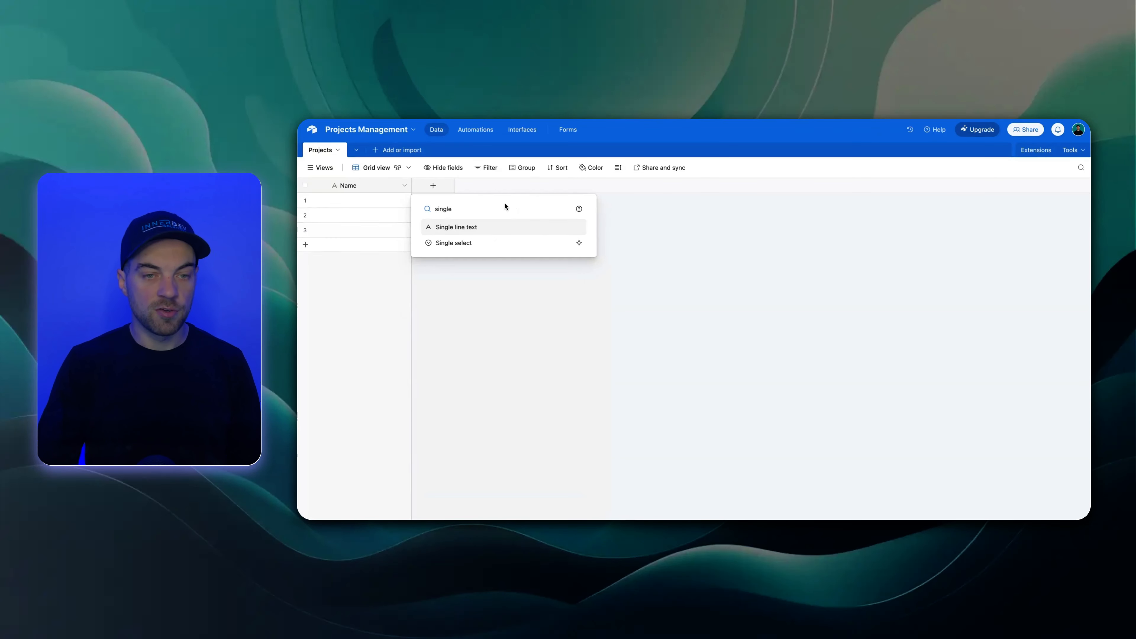
pyautogui.click(477, 242)
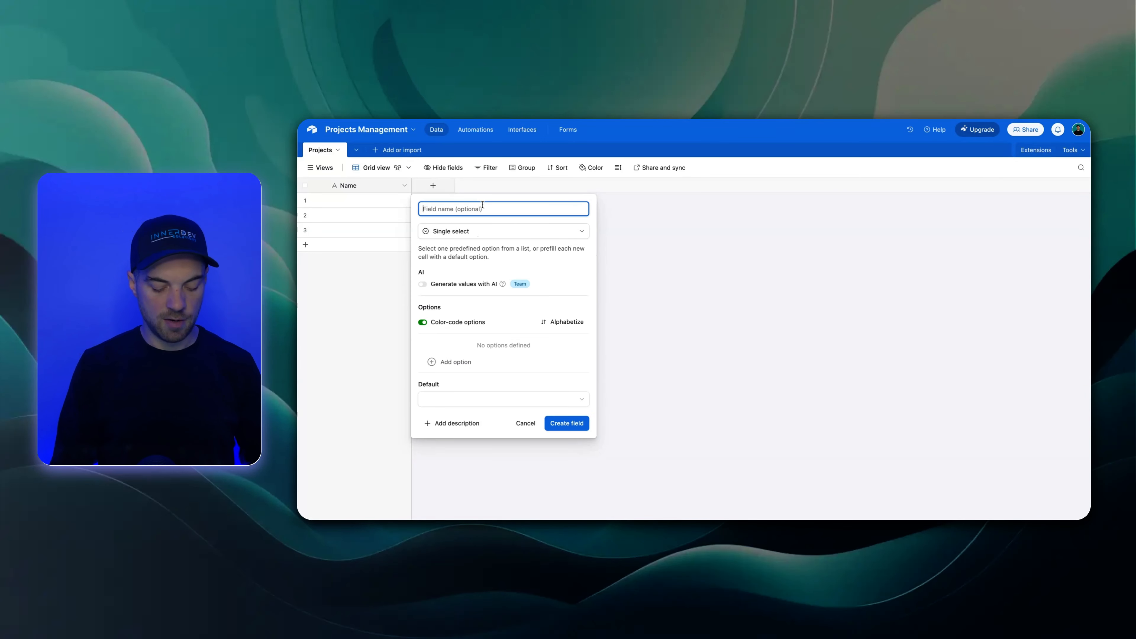
pyautogui.write('Status')
# Give the Status field the options Pending, In Process and Complete, with Pending as the default
pyautogui.click(470, 361)
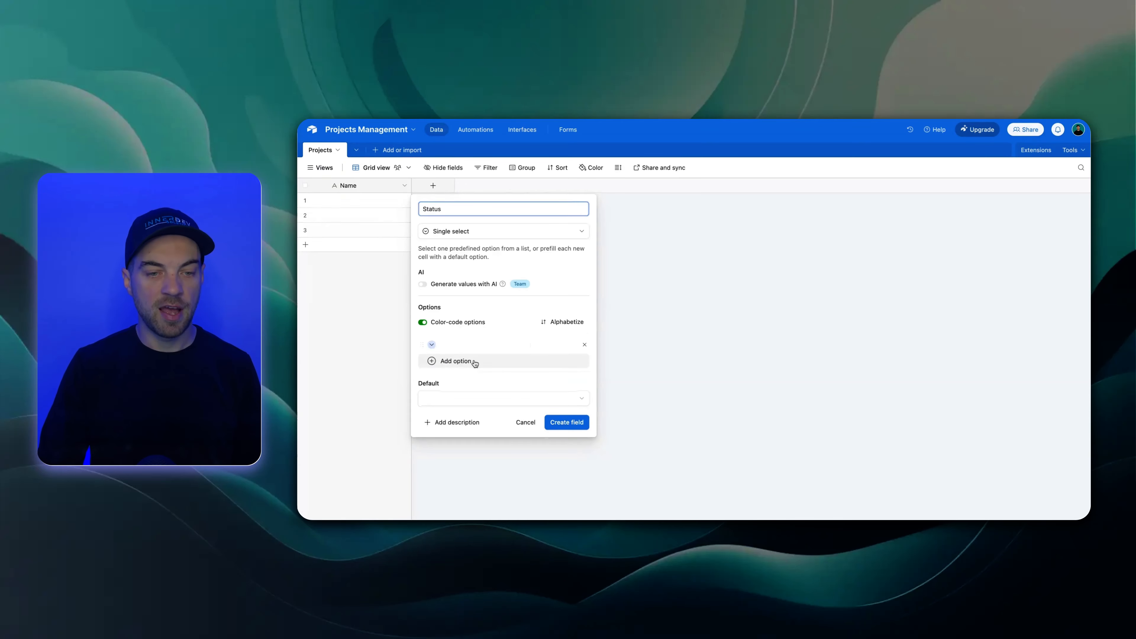
pyautogui.write('Pending')
pyautogui.press('Return')
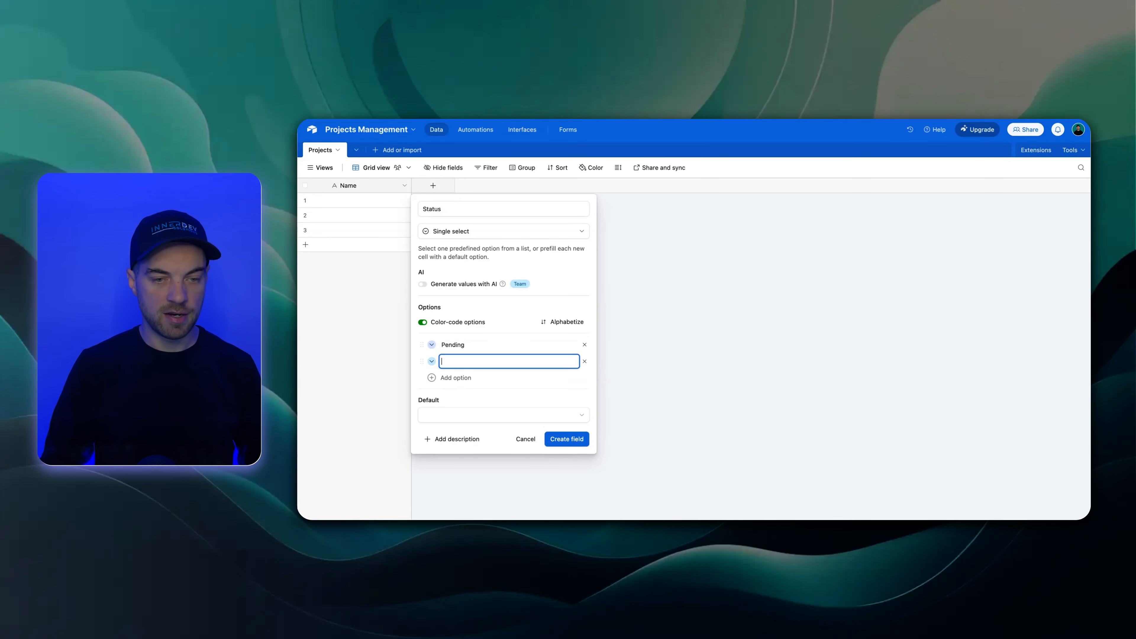
pyautogui.write('In Progre')
pyautogui.press('BackSpace')
pyautogui.press('BackSpace')
pyautogui.press('BackSpace')
pyautogui.write('cess')
pyautogui.press('Return')
pyautogui.write('Complete')
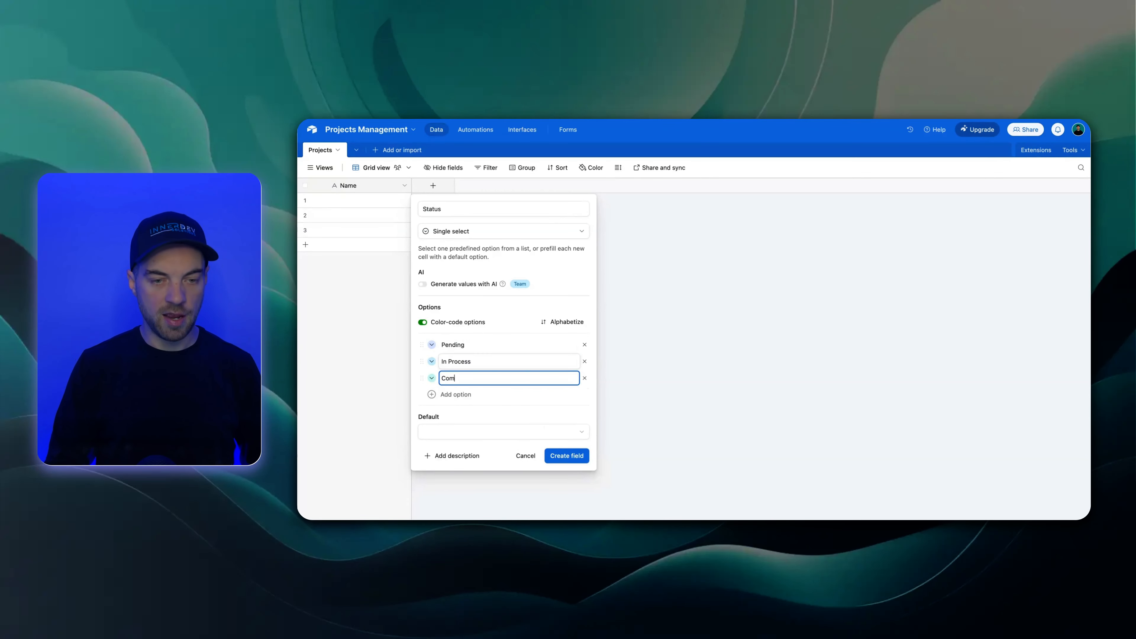
pyautogui.click(494, 436)
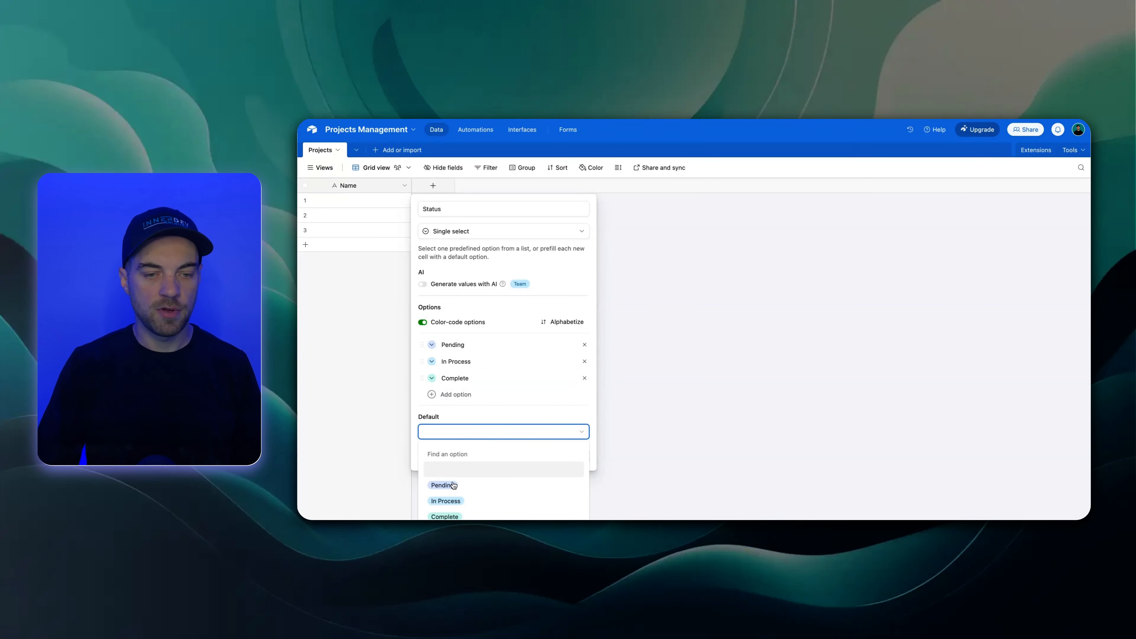
pyautogui.click(451, 486)
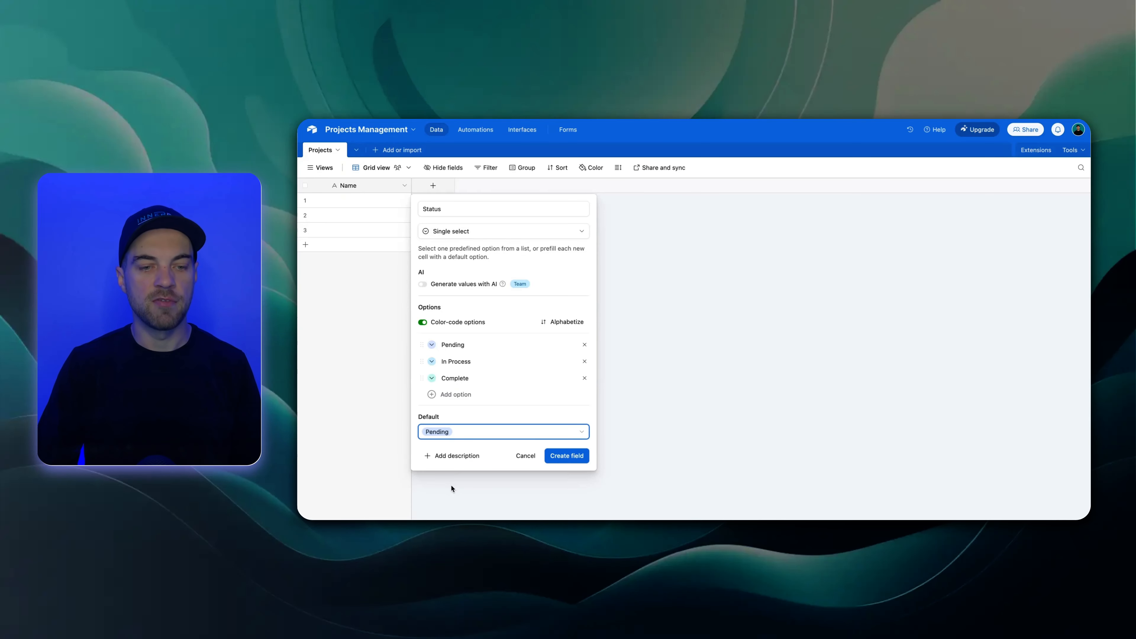
# Color-code the status options: gray for Pending, yellow for In Process and green for Complete
pyautogui.click(431, 345)
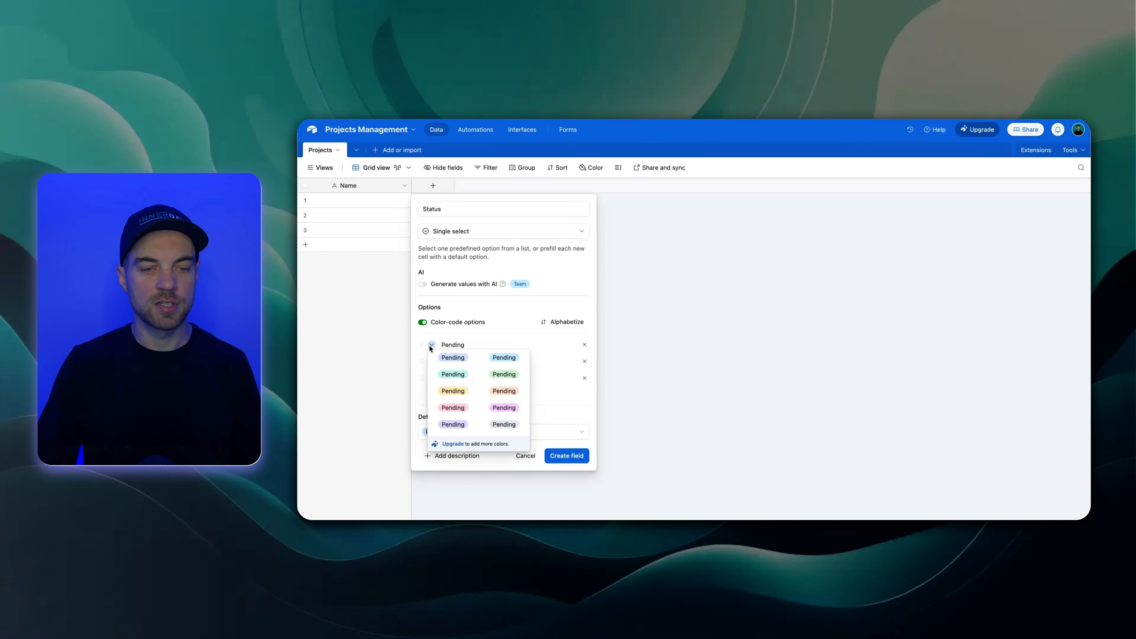
pyautogui.click(513, 430)
pyautogui.click(432, 362)
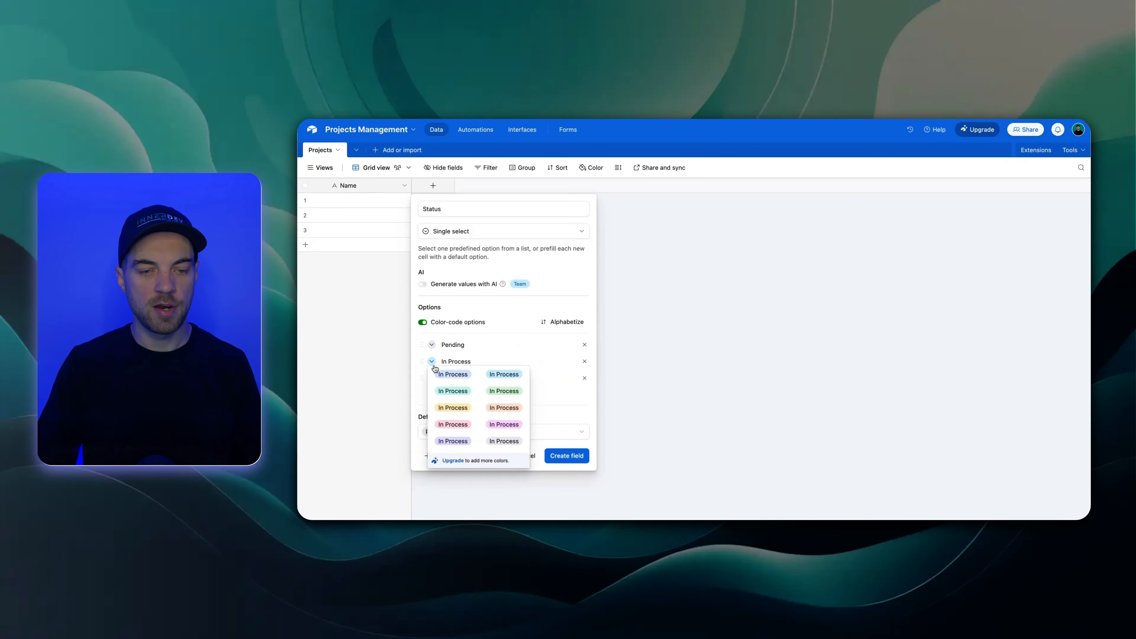
pyautogui.click(463, 407)
pyautogui.click(432, 378)
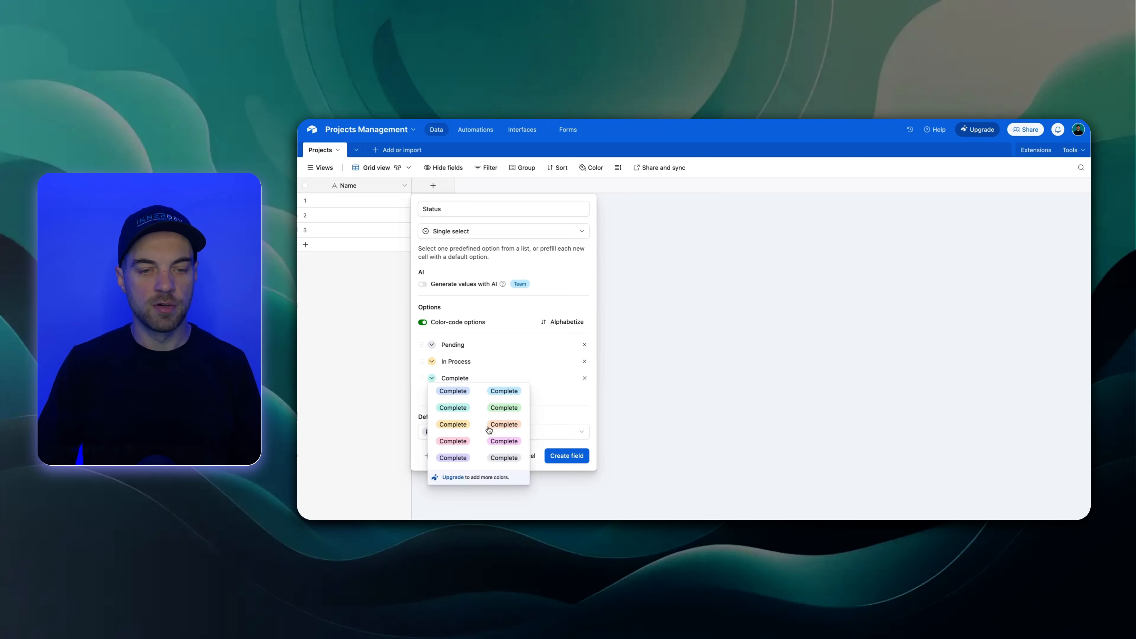
pyautogui.click(513, 408)
# Create the Status field and widen its column slightly
pyautogui.click(571, 459)
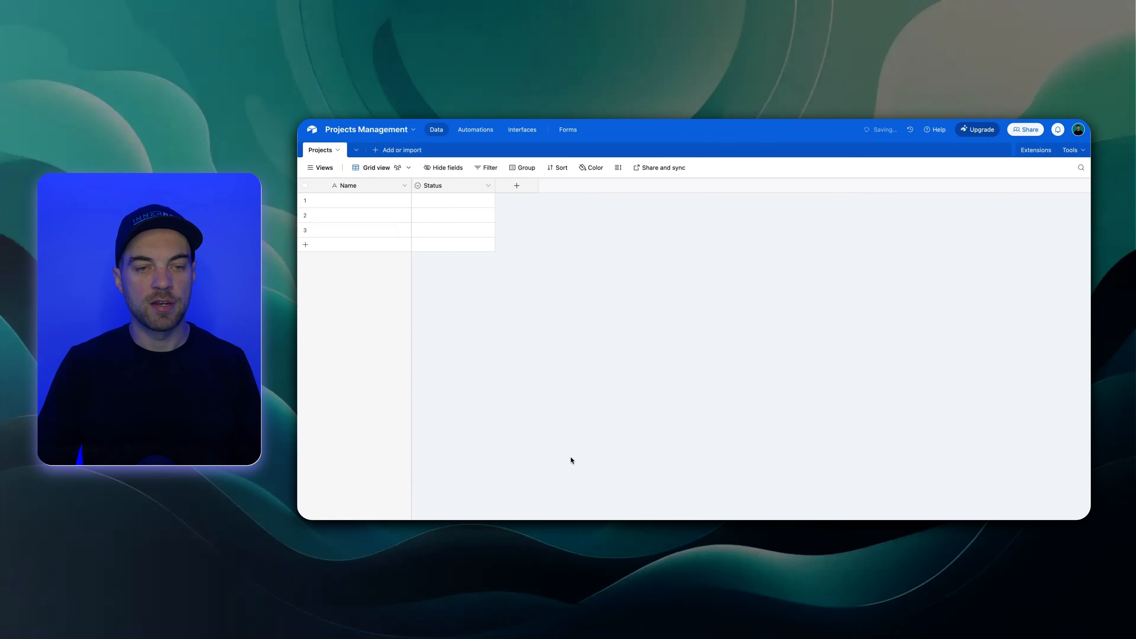
pyautogui.moveTo(498, 185); pyautogui.dragTo(501, 185)
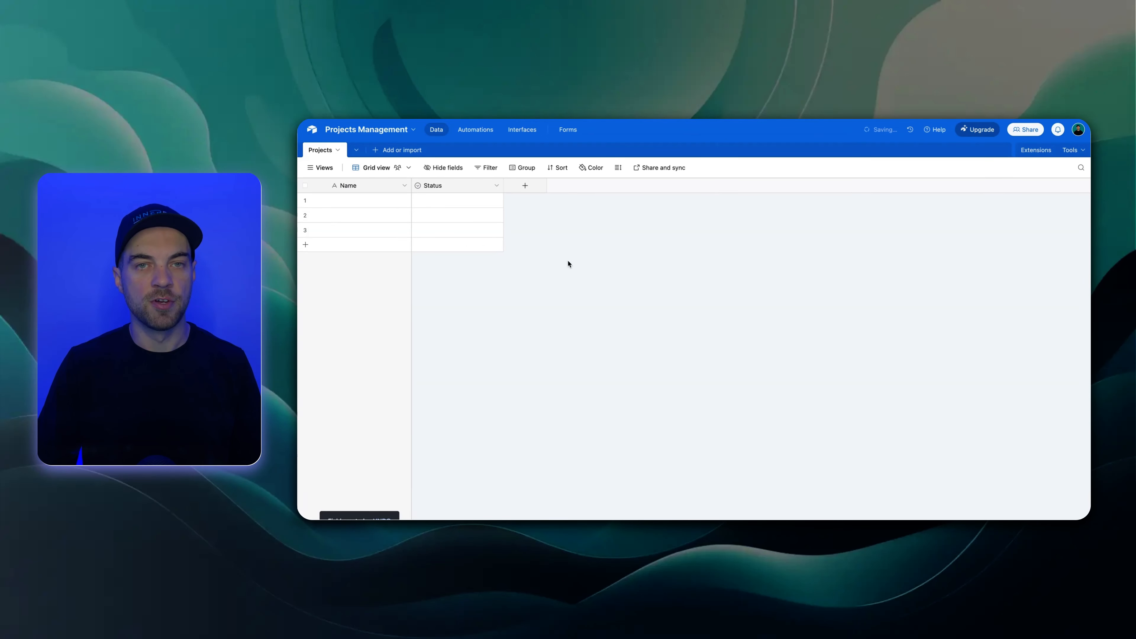
# Add a date field named Due Date with the US date format to the Projects table
pyautogui.click(526, 185)
pyautogui.write('date')
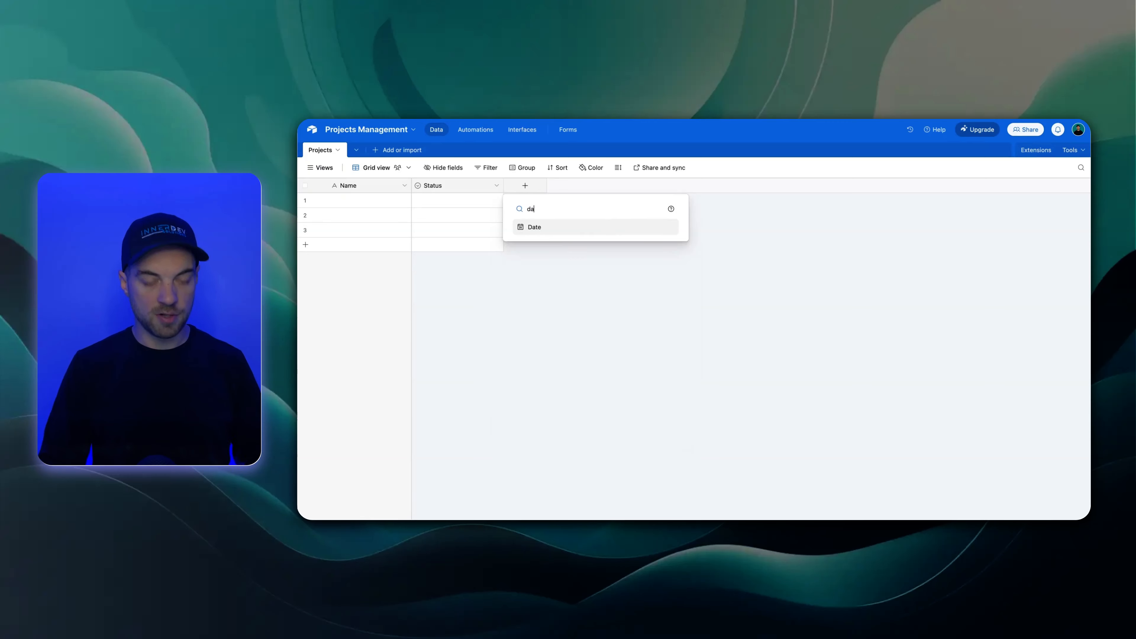
pyautogui.click(582, 227)
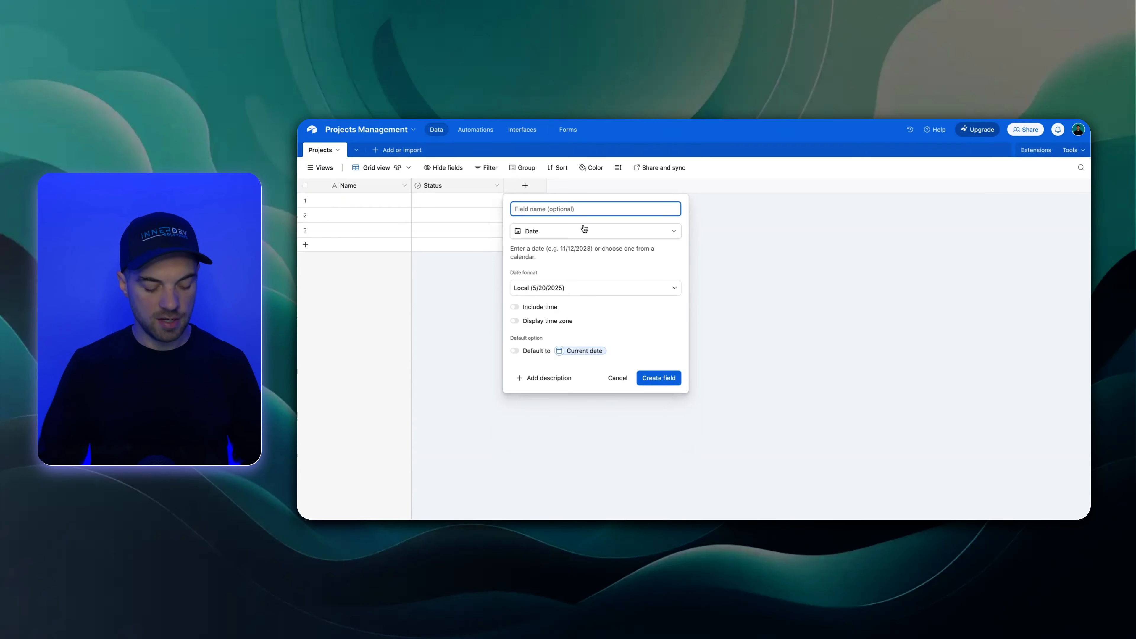
pyautogui.write('Due Date')
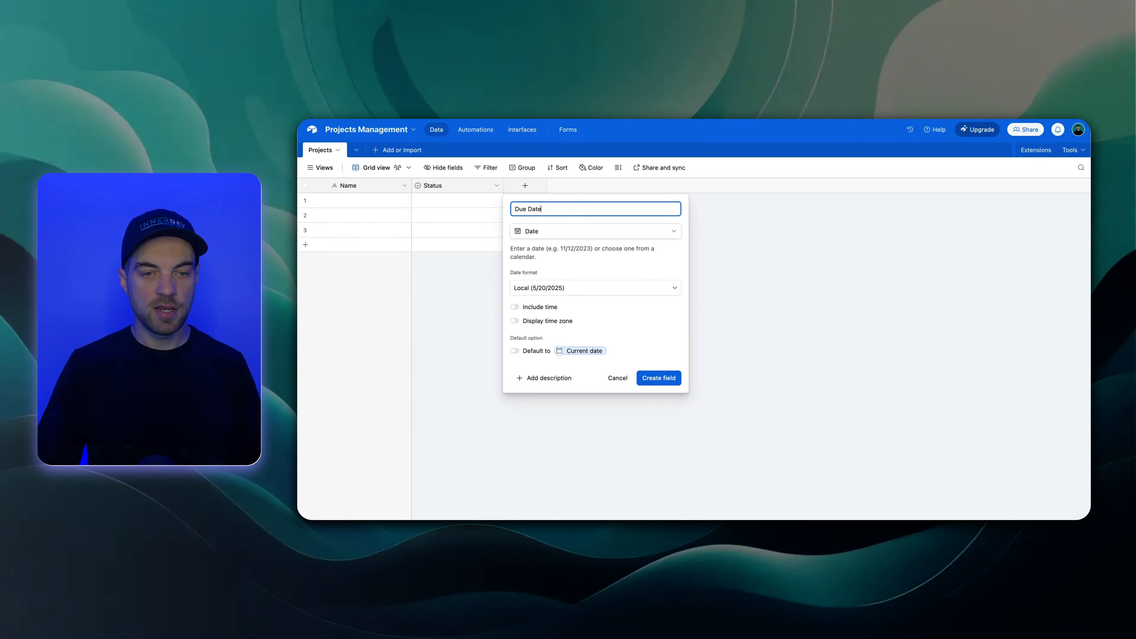
pyautogui.click(567, 290)
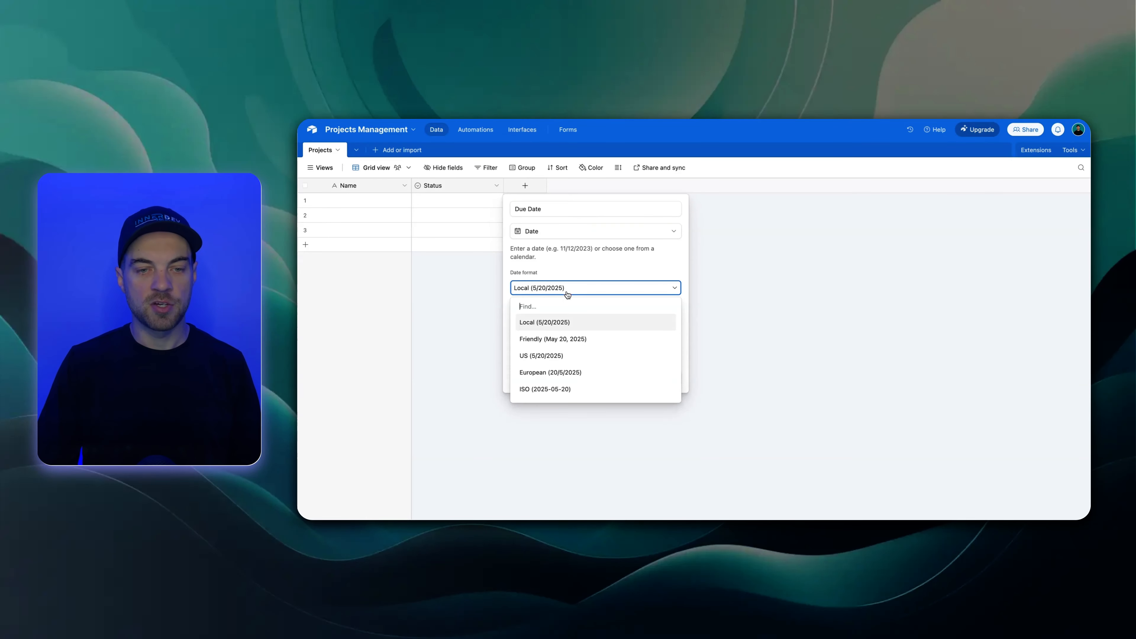
pyautogui.click(533, 361)
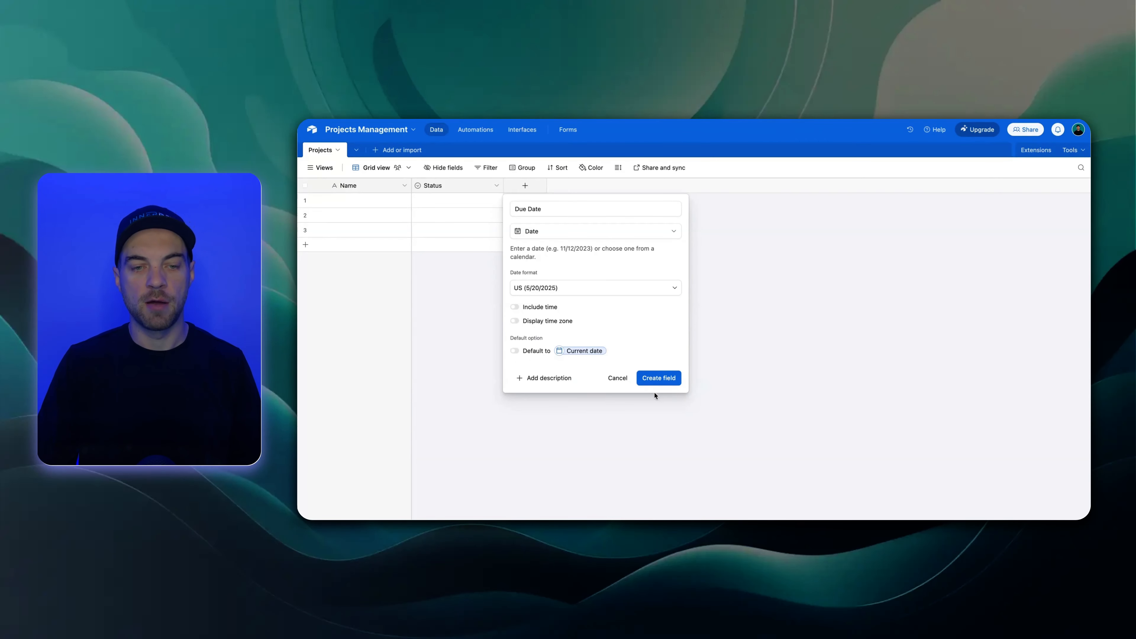
pyautogui.rightClick(669, 380)
pyautogui.click(654, 380)
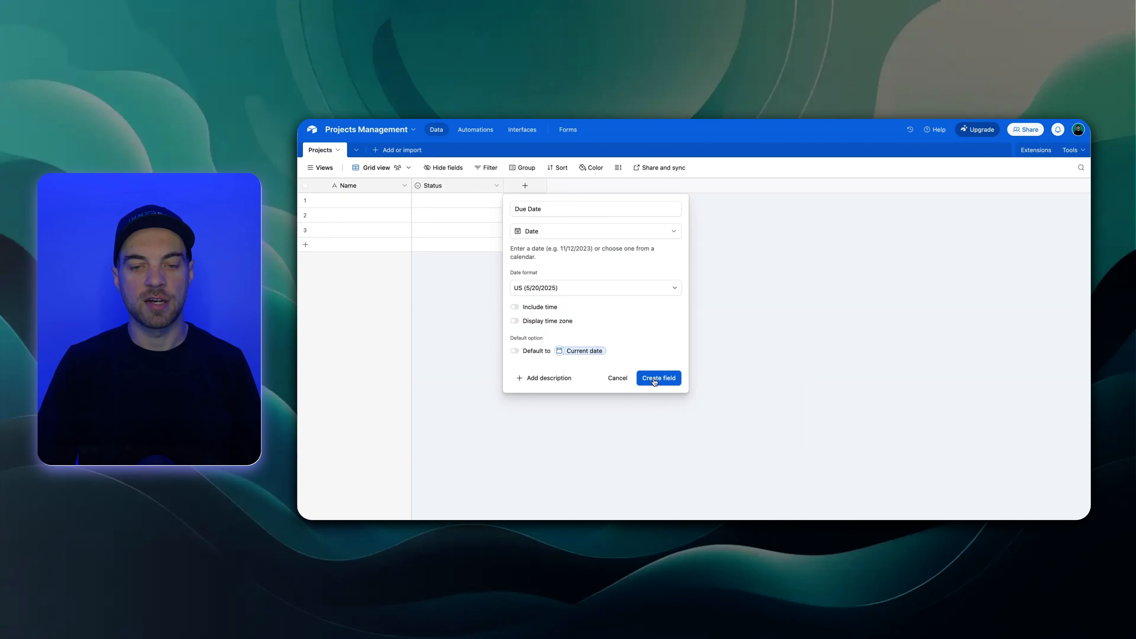
pyautogui.click(654, 380)
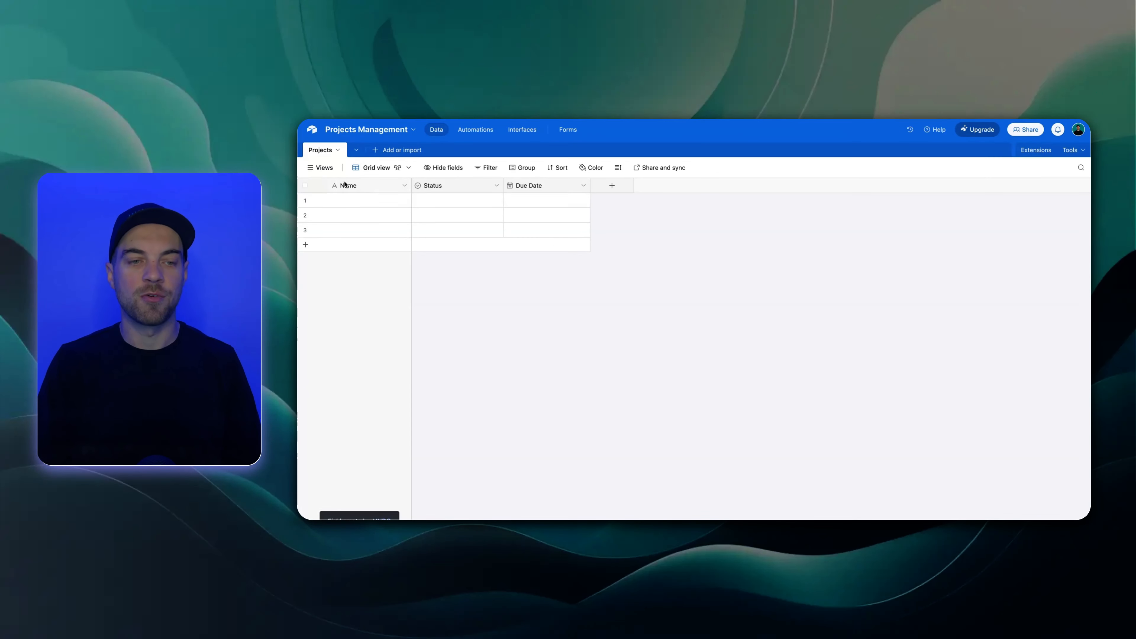
# Widen the Name column of the Projects table slightly
pyautogui.click(354, 186)
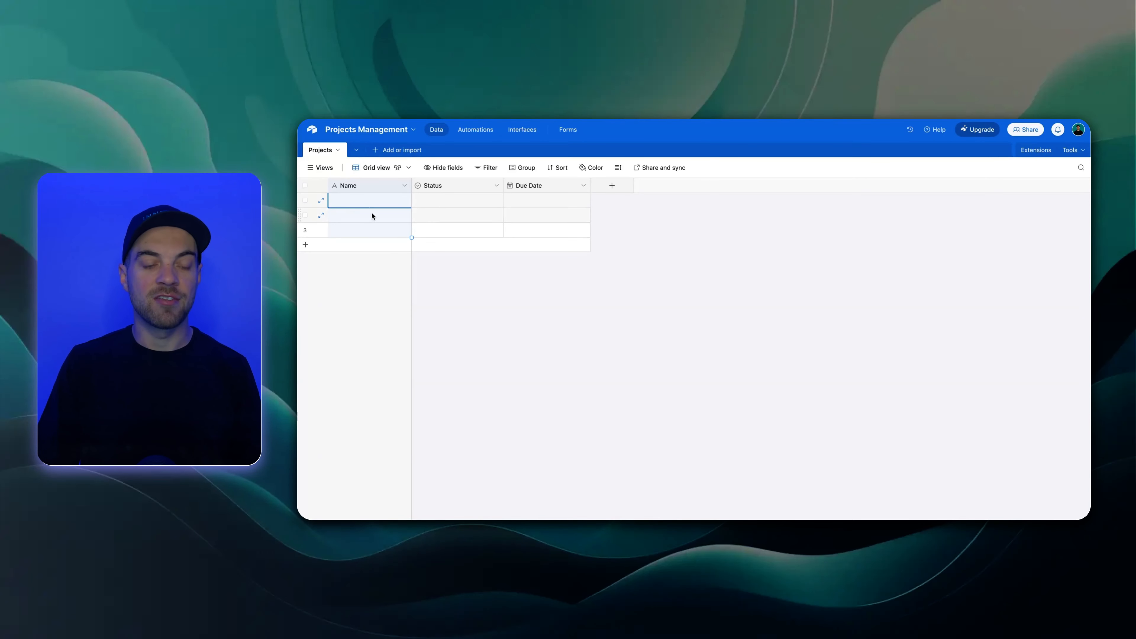
pyautogui.click(476, 282)
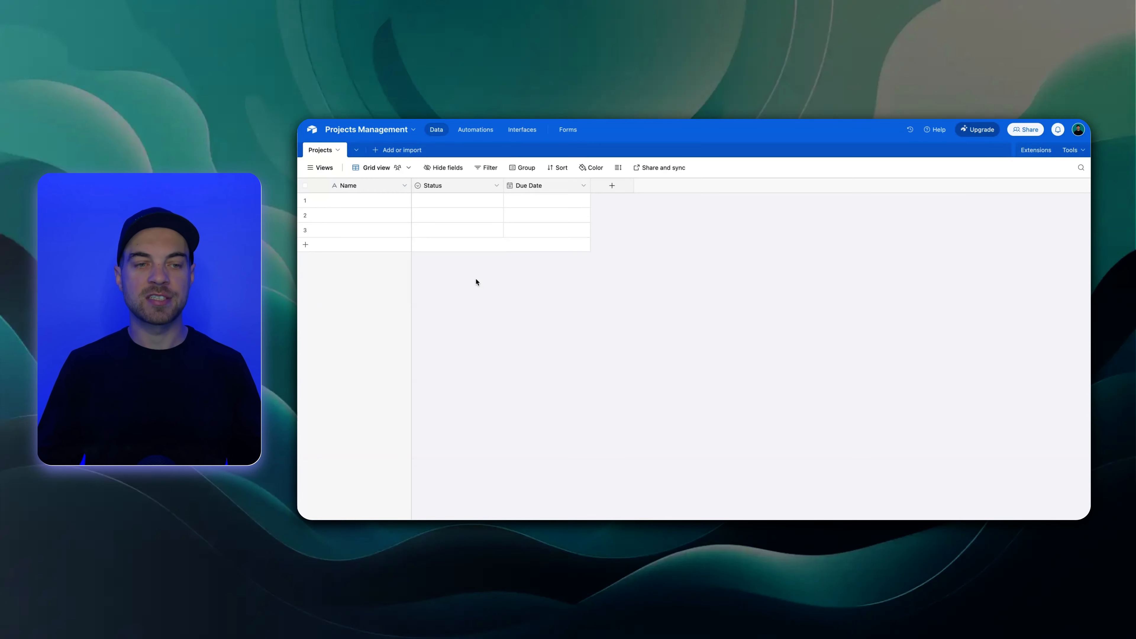
pyautogui.moveTo(411, 185); pyautogui.dragTo(419, 186)
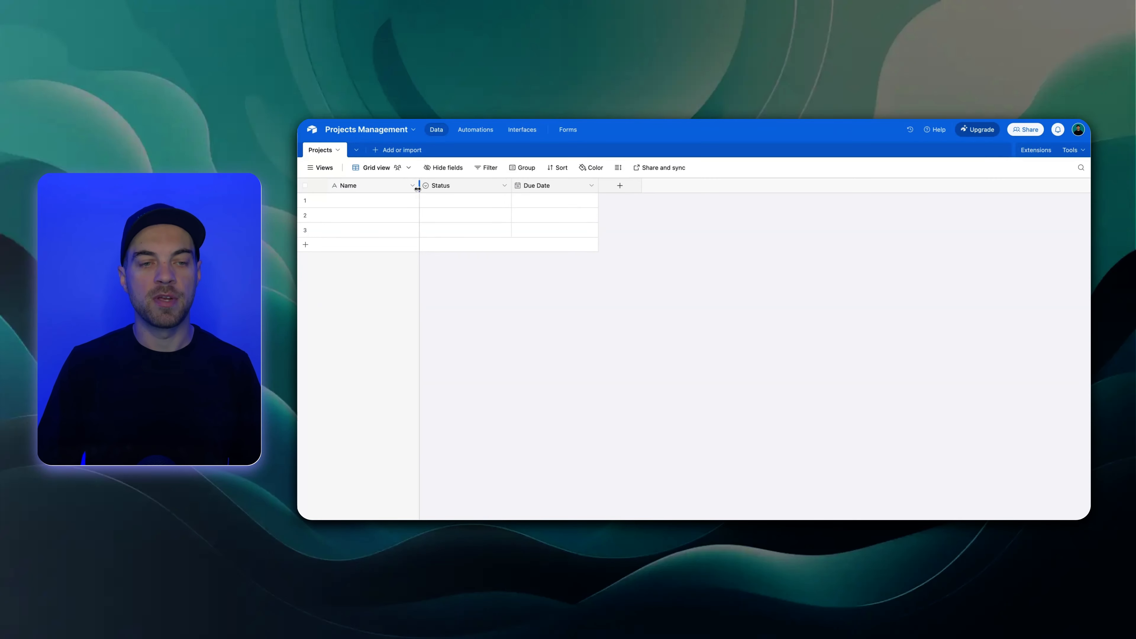
# Name the three records in the Projects table Project 1, Project 2 and Project 3
pyautogui.click(352, 203)
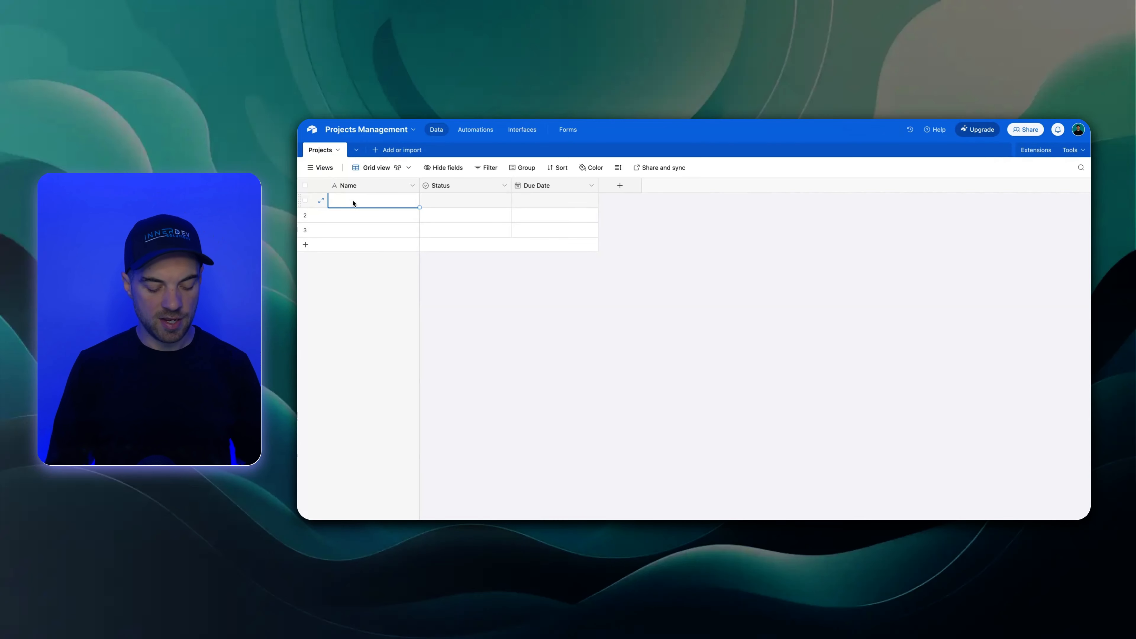
pyautogui.write('Project ')
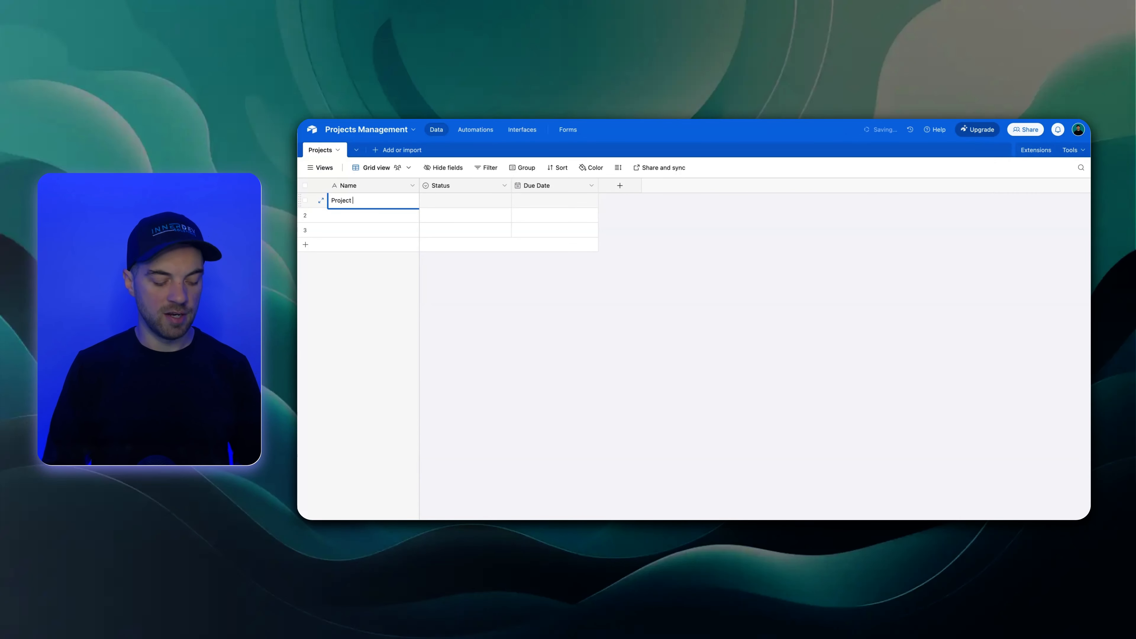
pyautogui.write('1')
pyautogui.press('Return')
pyautogui.write('Project')
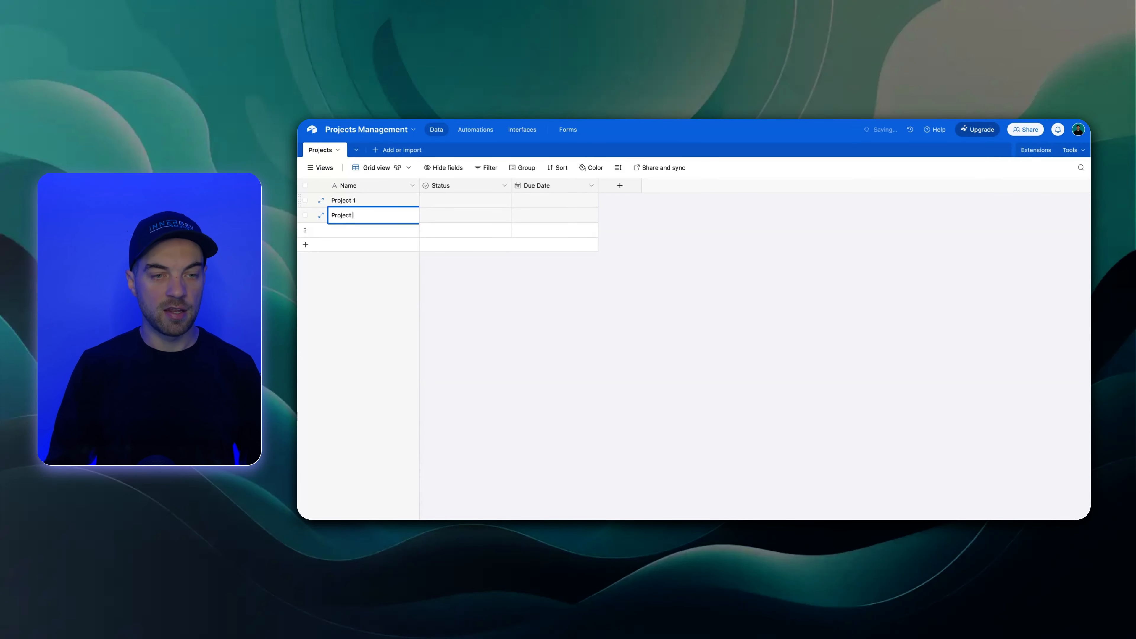
pyautogui.write(' 2')
pyautogui.press('Return')
pyautogui.write('Proj')
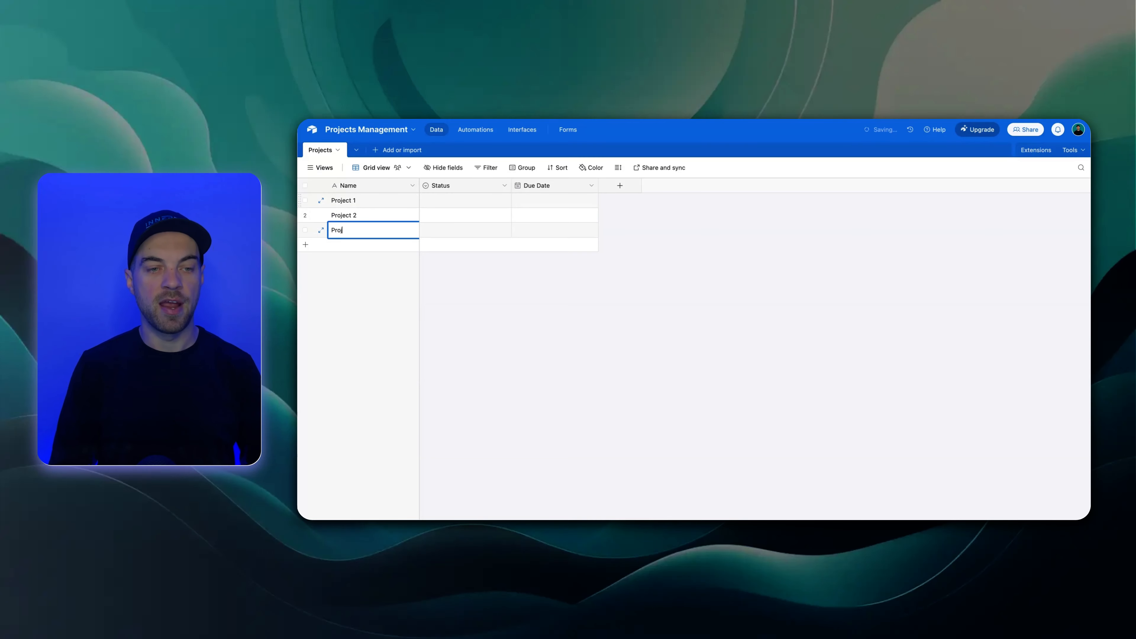
pyautogui.click(670, 249)
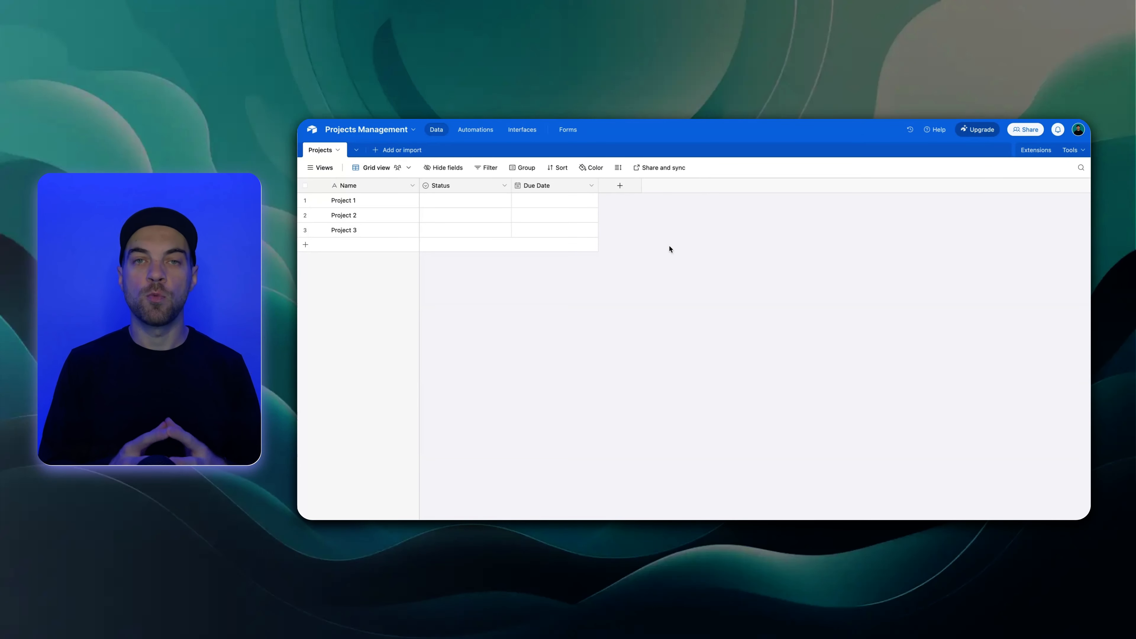
# Add a blank table named Tasks with only the Name field, and widen its Name column slightly
pyautogui.click(379, 152)
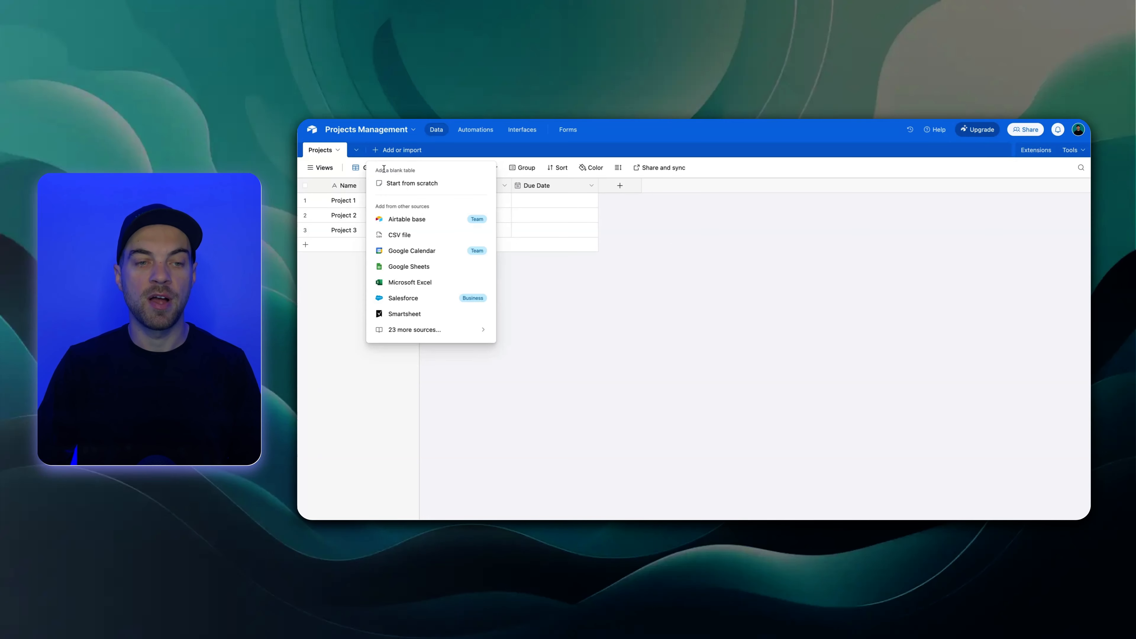
pyautogui.click(412, 183)
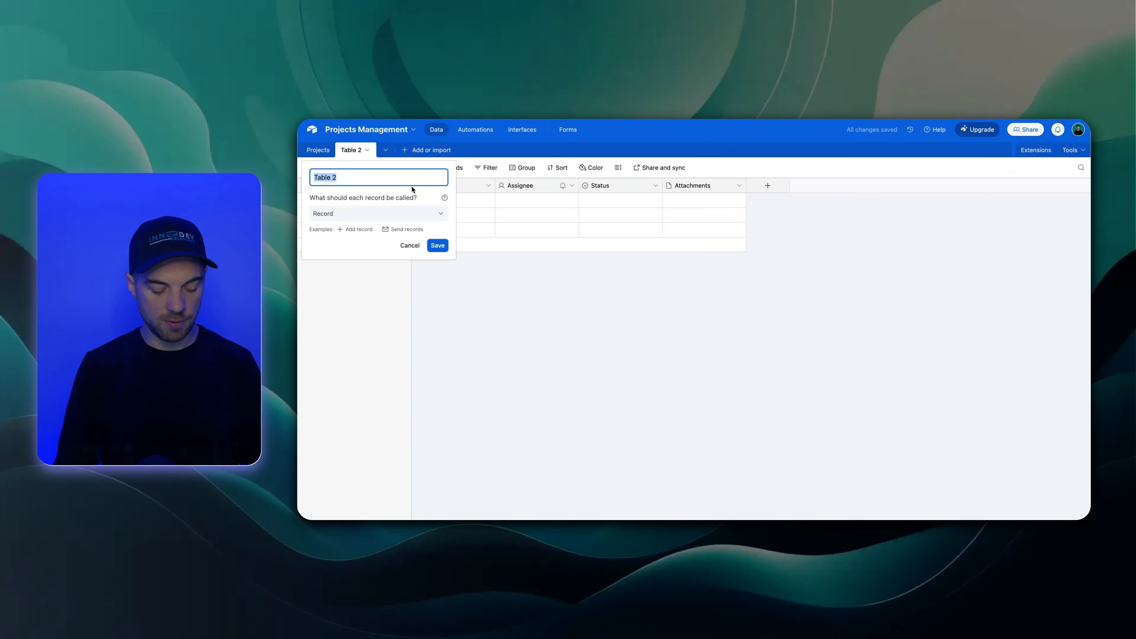
pyautogui.write('Tasks')
pyautogui.click(438, 245)
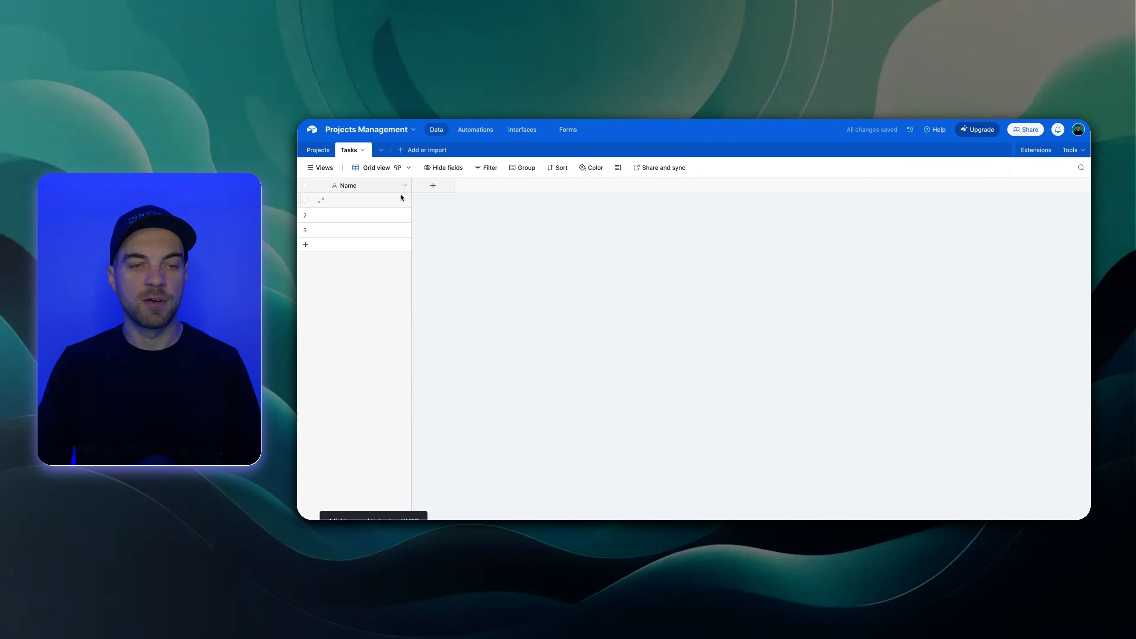
pyautogui.moveTo(411, 187); pyautogui.dragTo(414, 187)
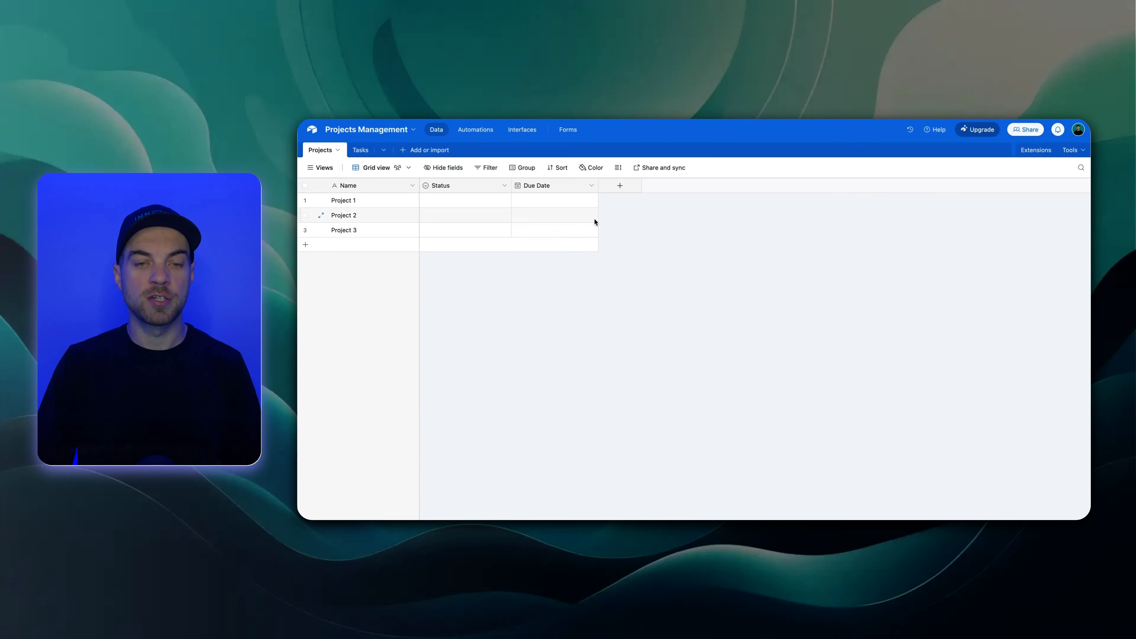
# Add a field to the Projects table that links to the Tasks table and allows multiple records
pyautogui.click(621, 191)
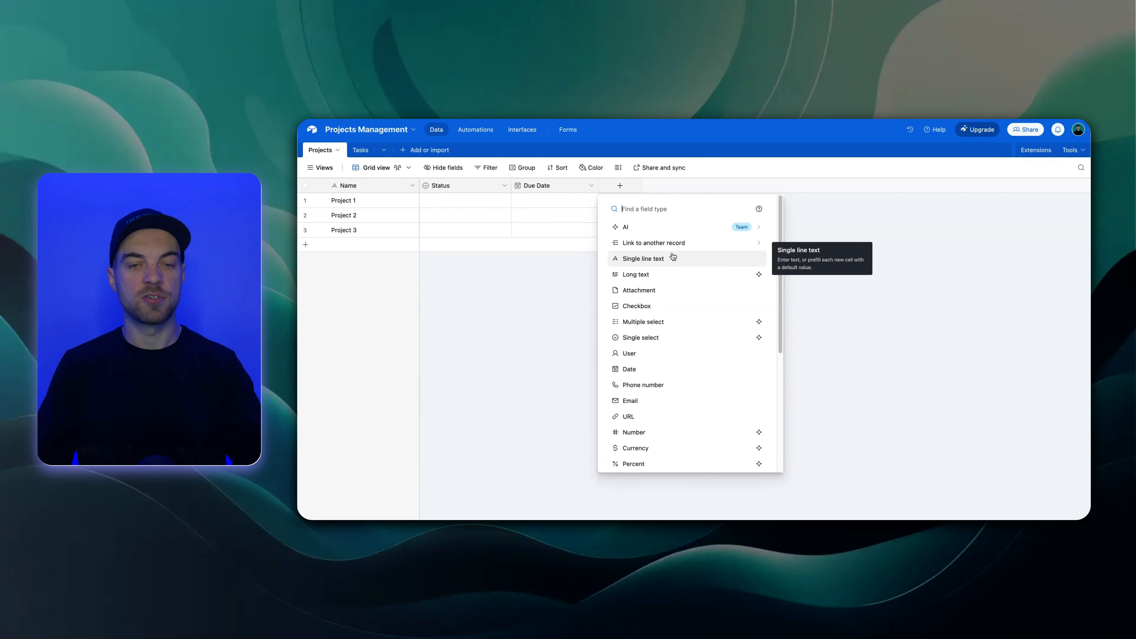
pyautogui.click(648, 250)
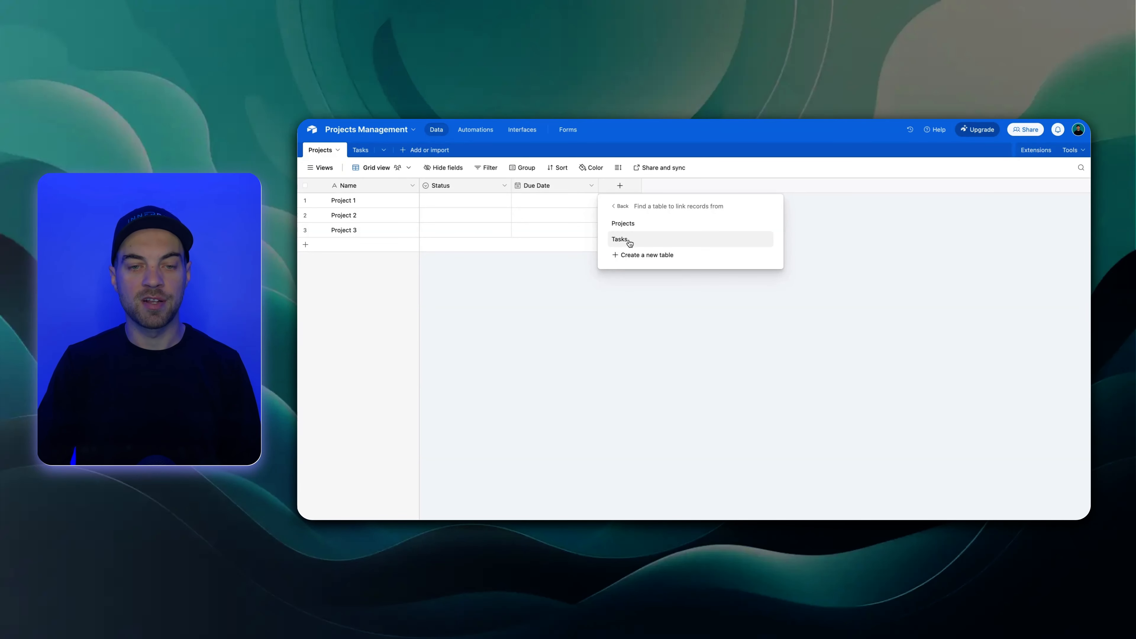
pyautogui.click(630, 243)
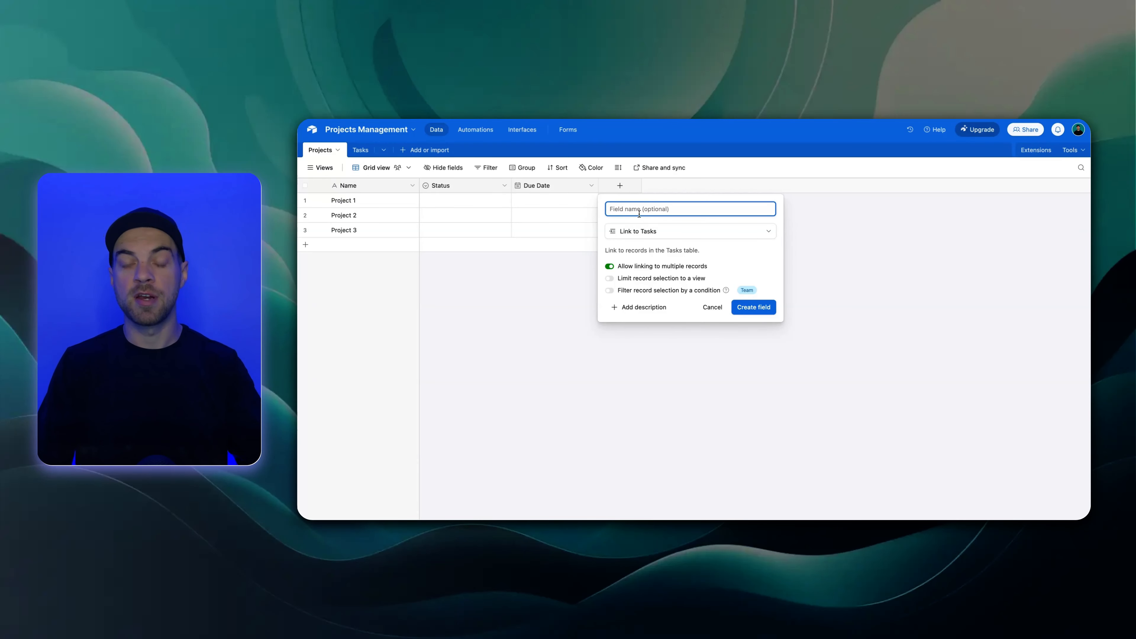
pyautogui.click(742, 314)
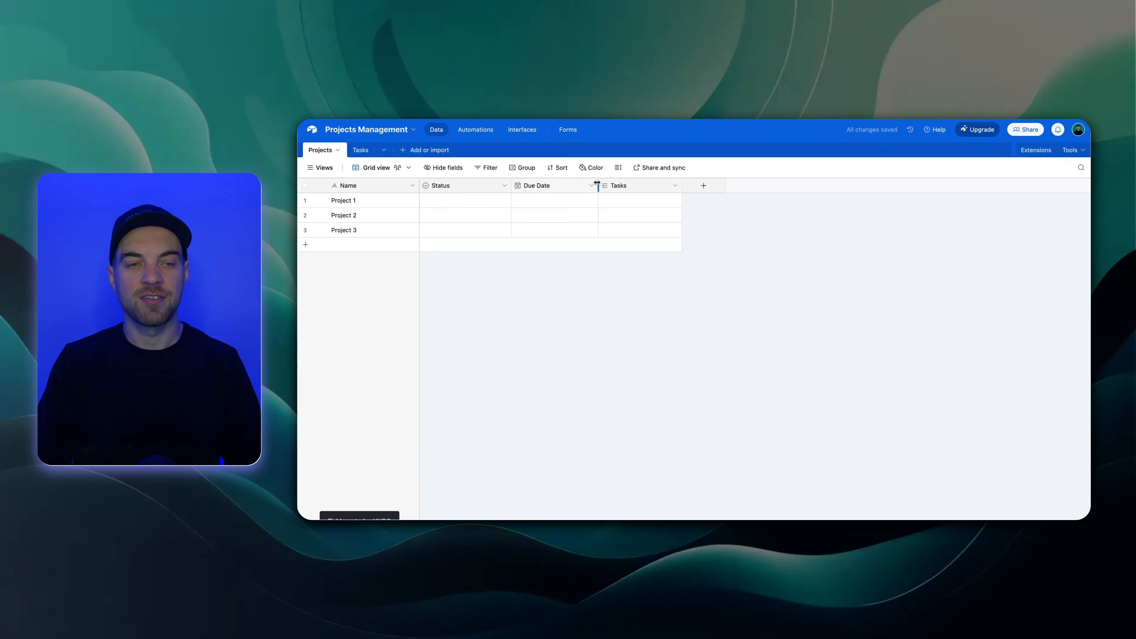
# Turn off linking to multiple records for the Projects field in the Tasks table, and widen the Name column slightly
pyautogui.click(361, 152)
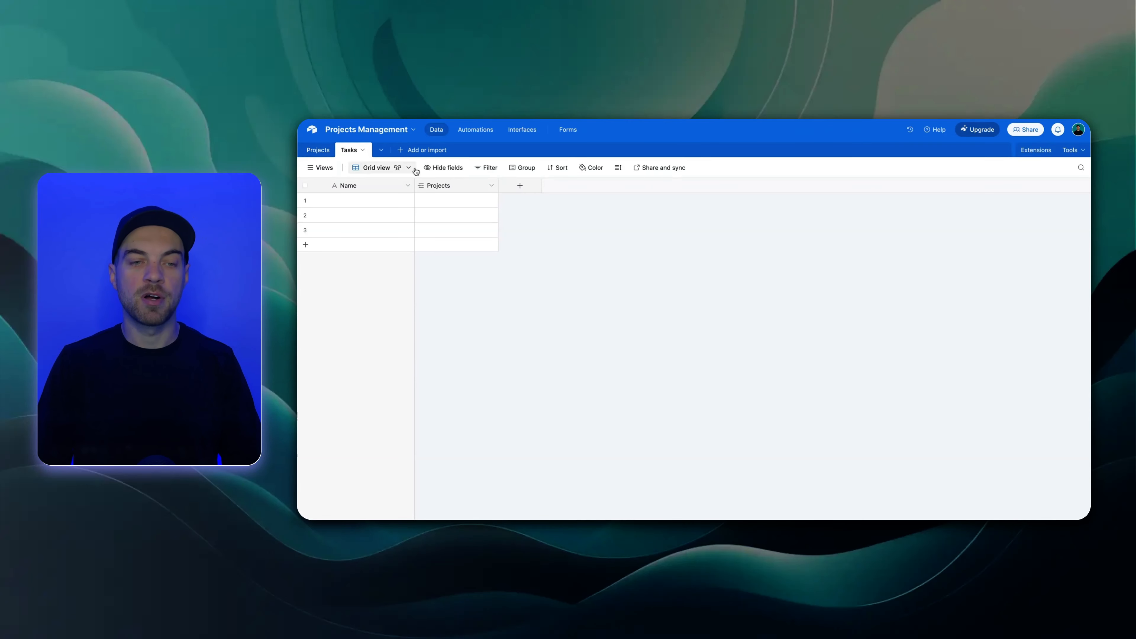
pyautogui.rightClick(457, 185)
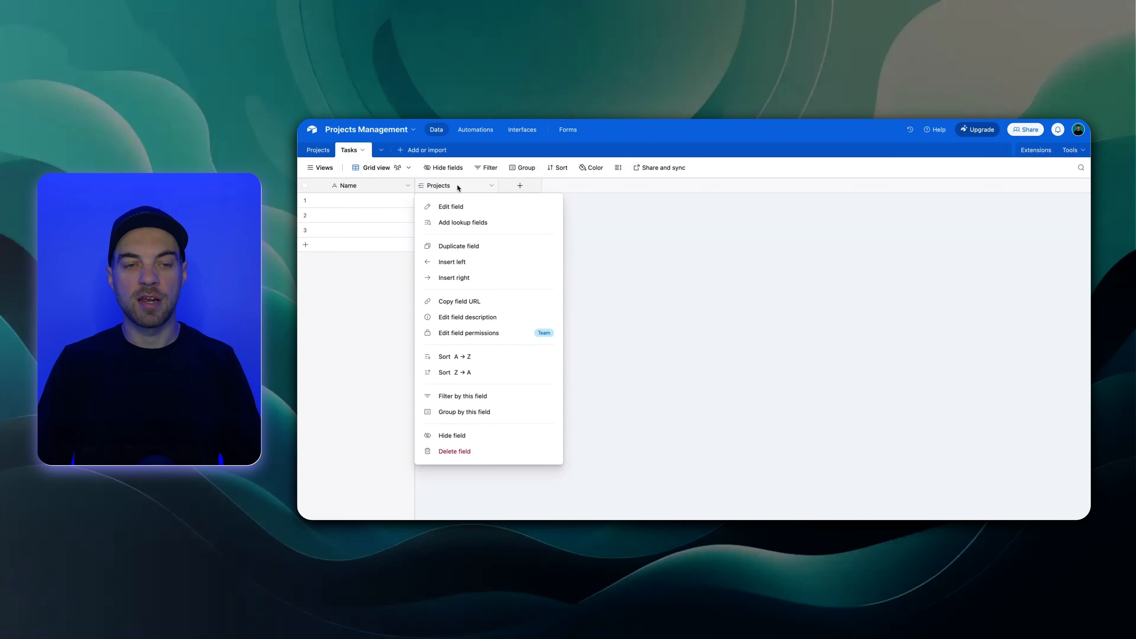
pyautogui.click(596, 205)
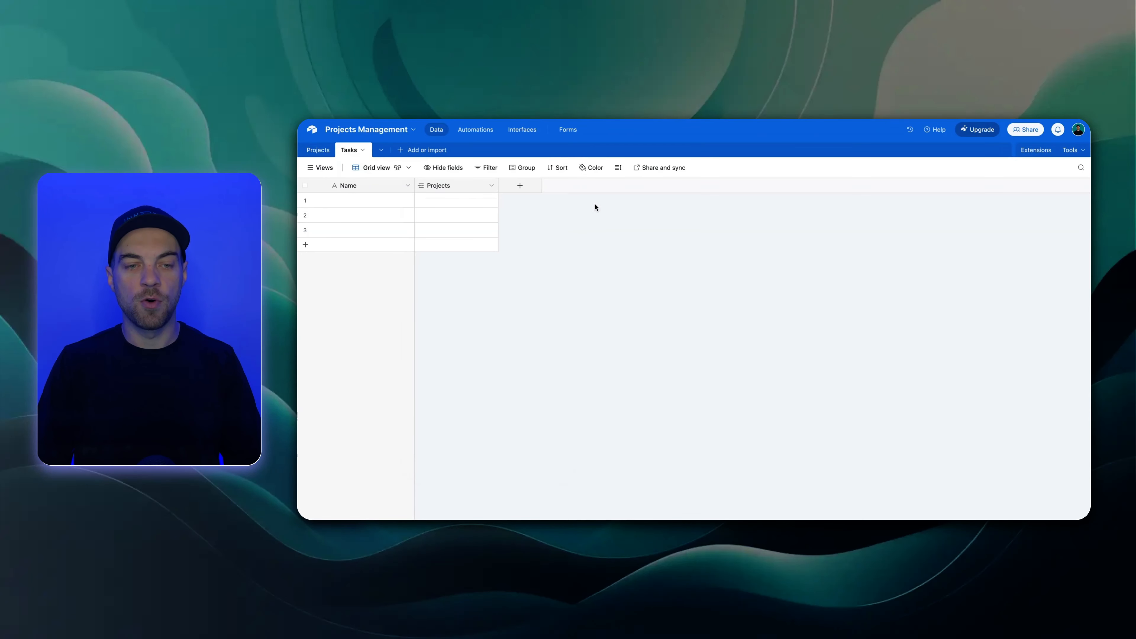
pyautogui.doubleClick(467, 185)
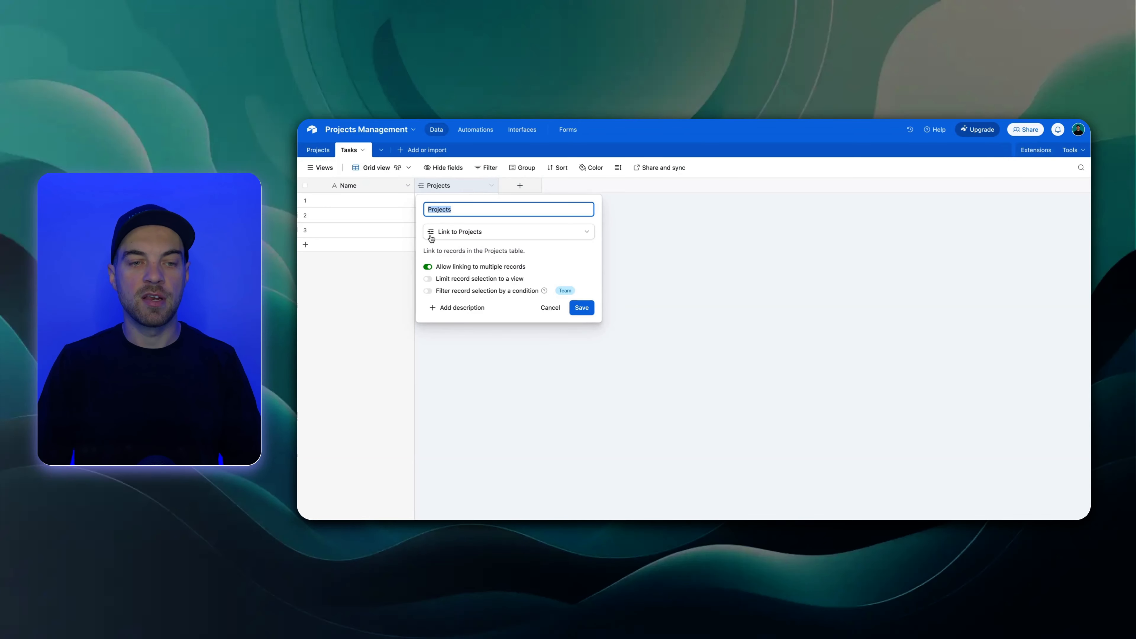
pyautogui.click(515, 269)
pyautogui.click(579, 309)
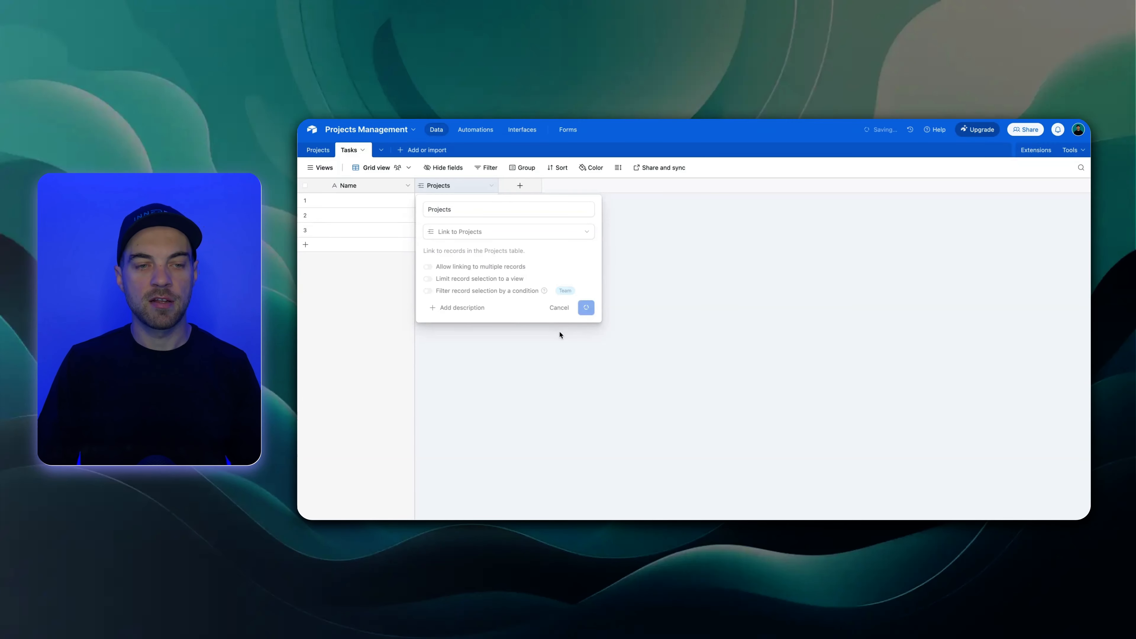
pyautogui.click(772, 396)
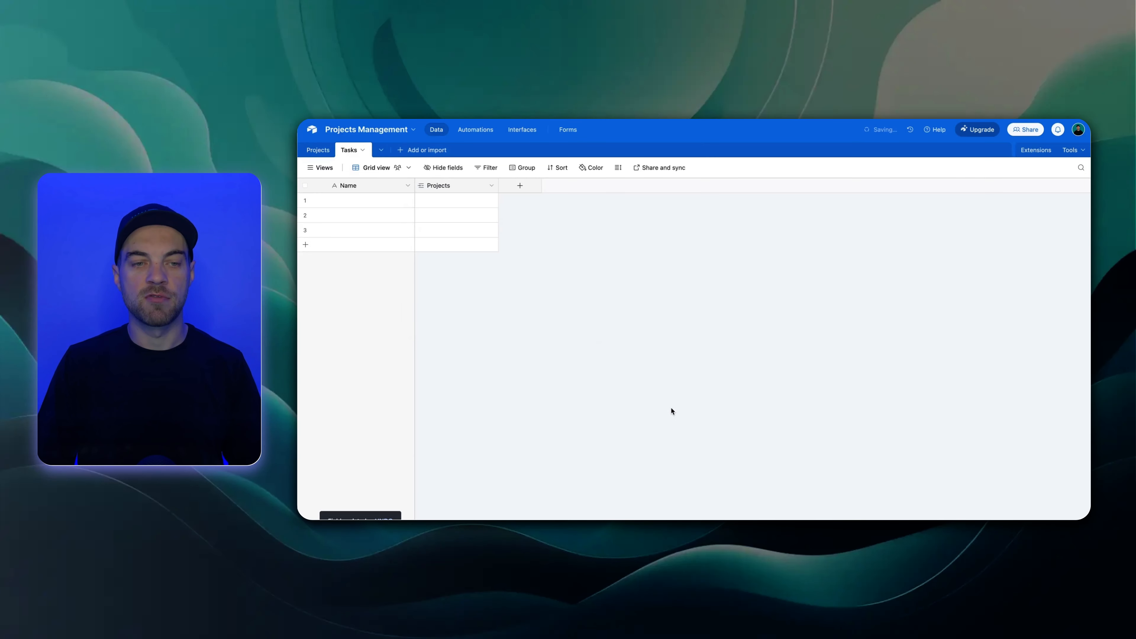
pyautogui.moveTo(416, 187); pyautogui.dragTo(425, 187)
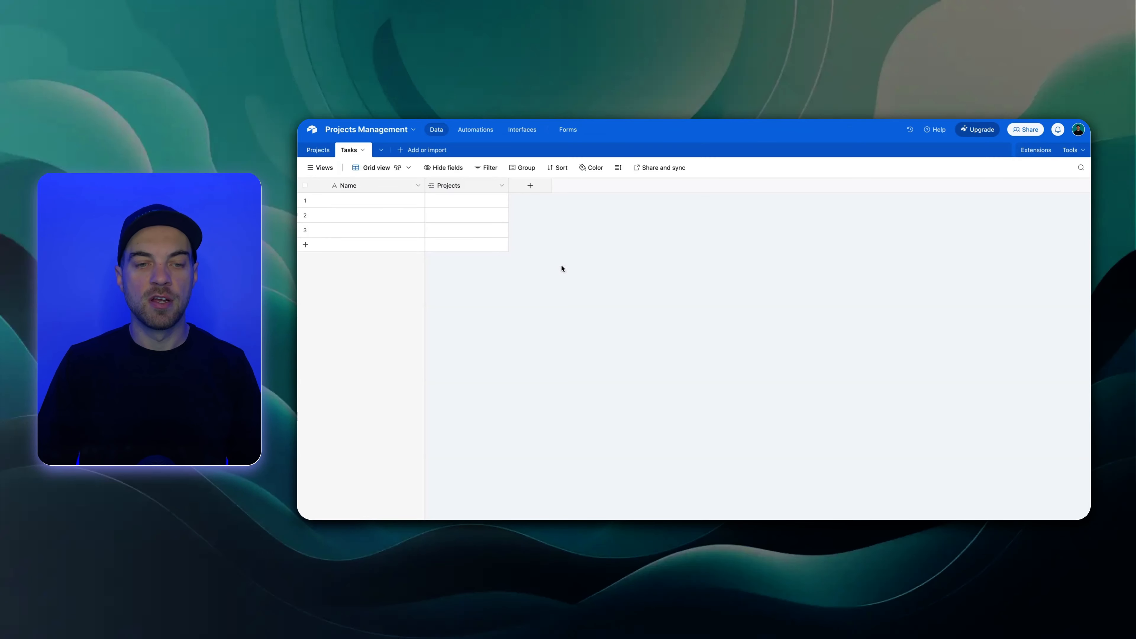
# Add a single line text field named Task Name to the Tasks table
pyautogui.click(534, 190)
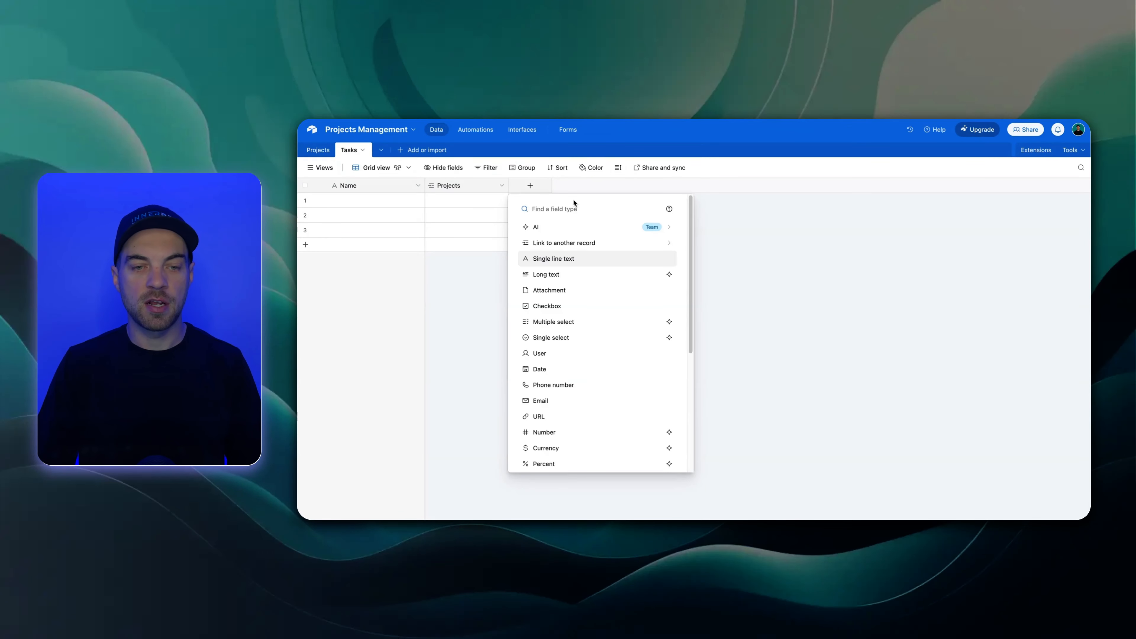
pyautogui.click(568, 258)
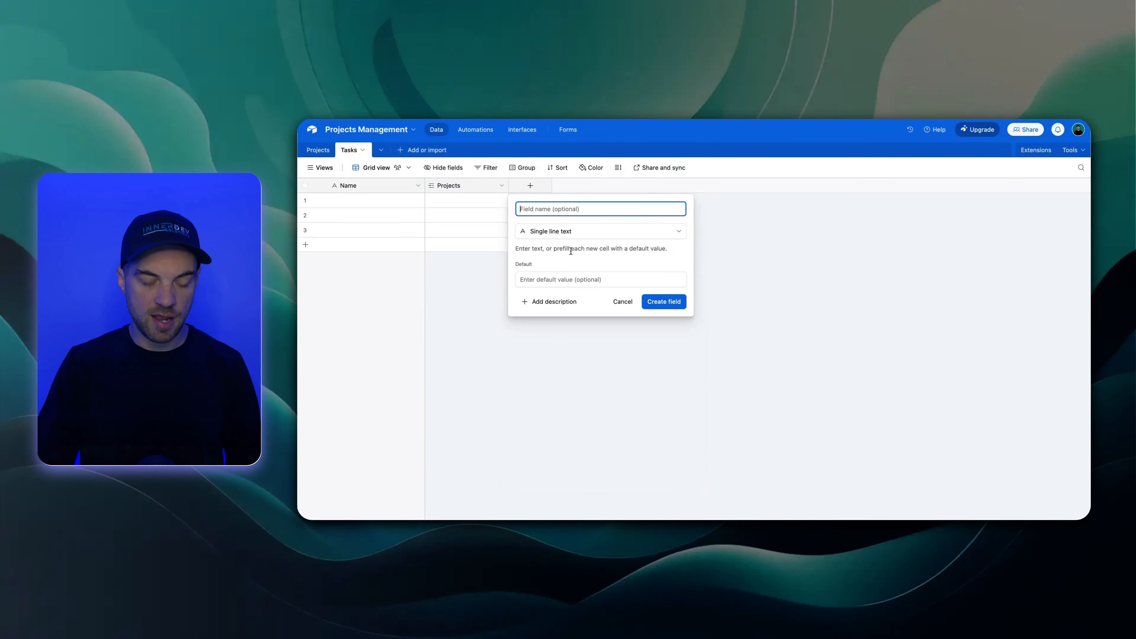
pyautogui.write('Task Name')
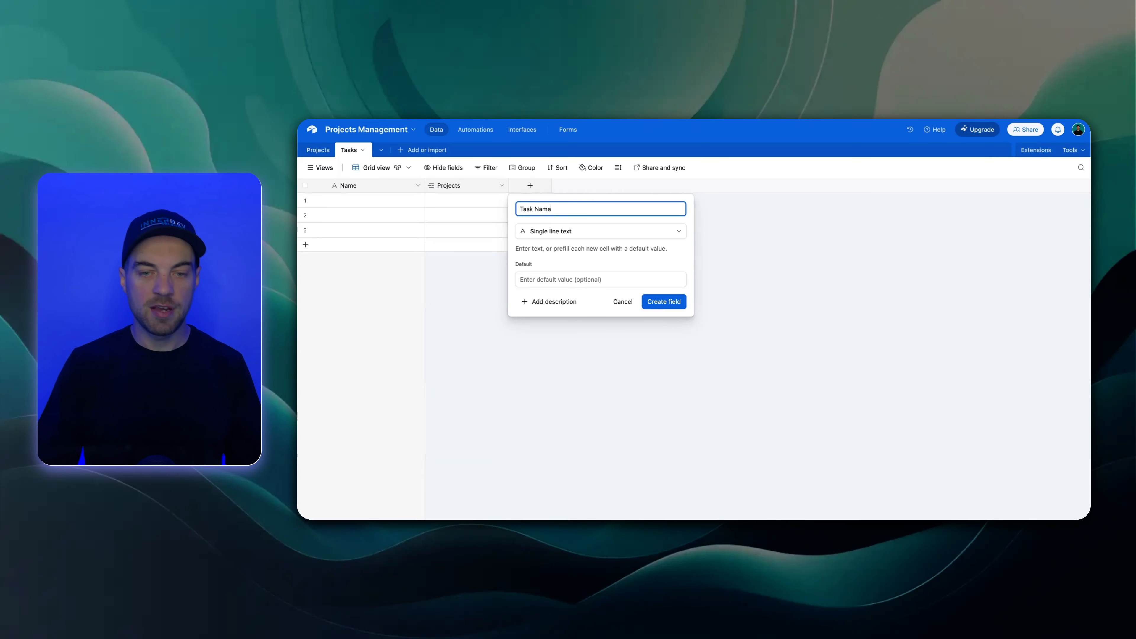
pyautogui.click(651, 306)
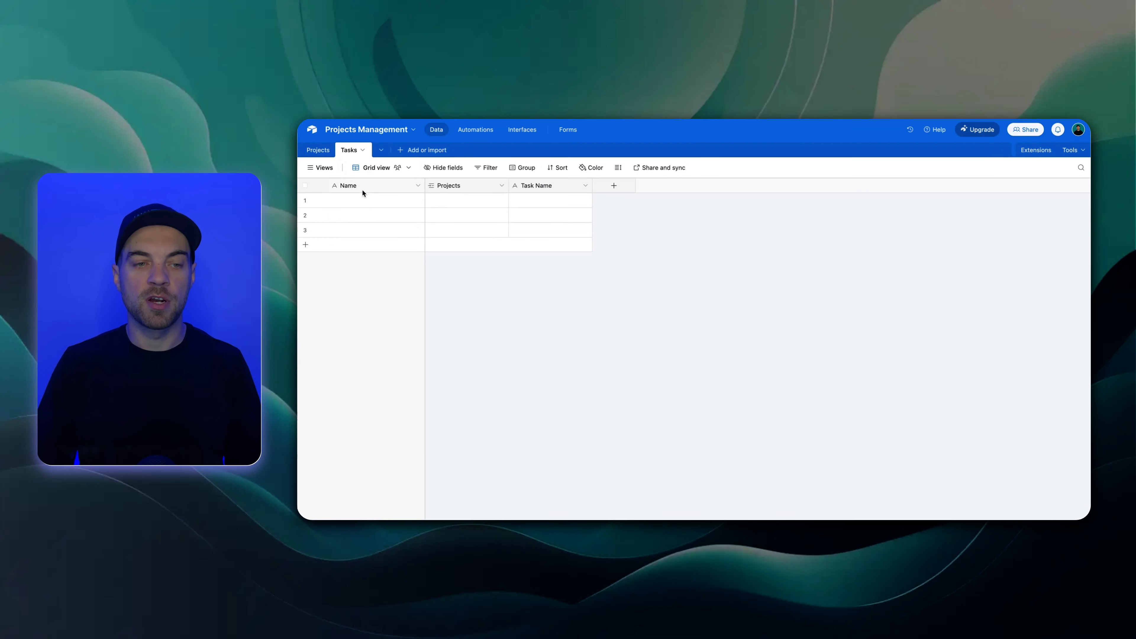
# Rename the primary Name field of the Tasks table as Task ID and change its type to Formula
pyautogui.doubleClick(362, 191)
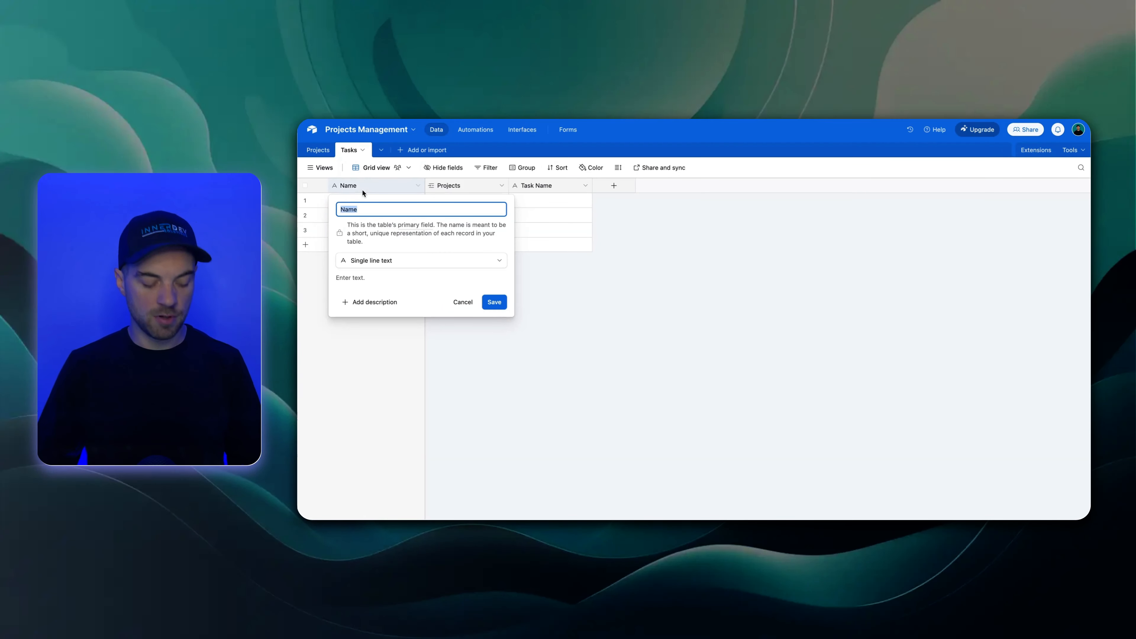
pyautogui.write('Task ID')
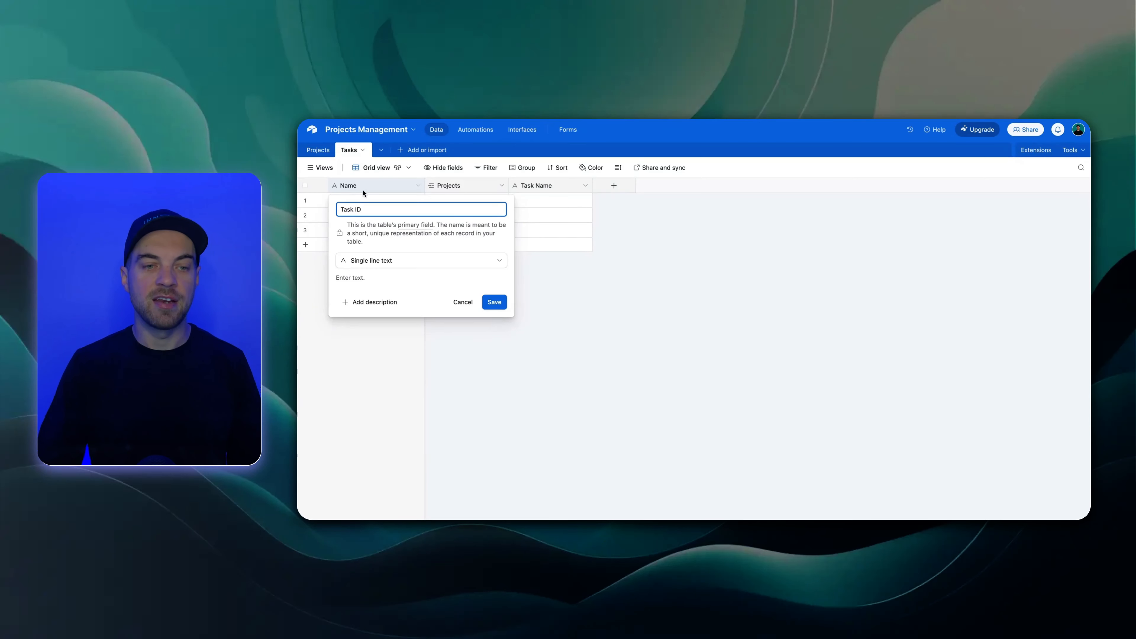
pyautogui.click(377, 261)
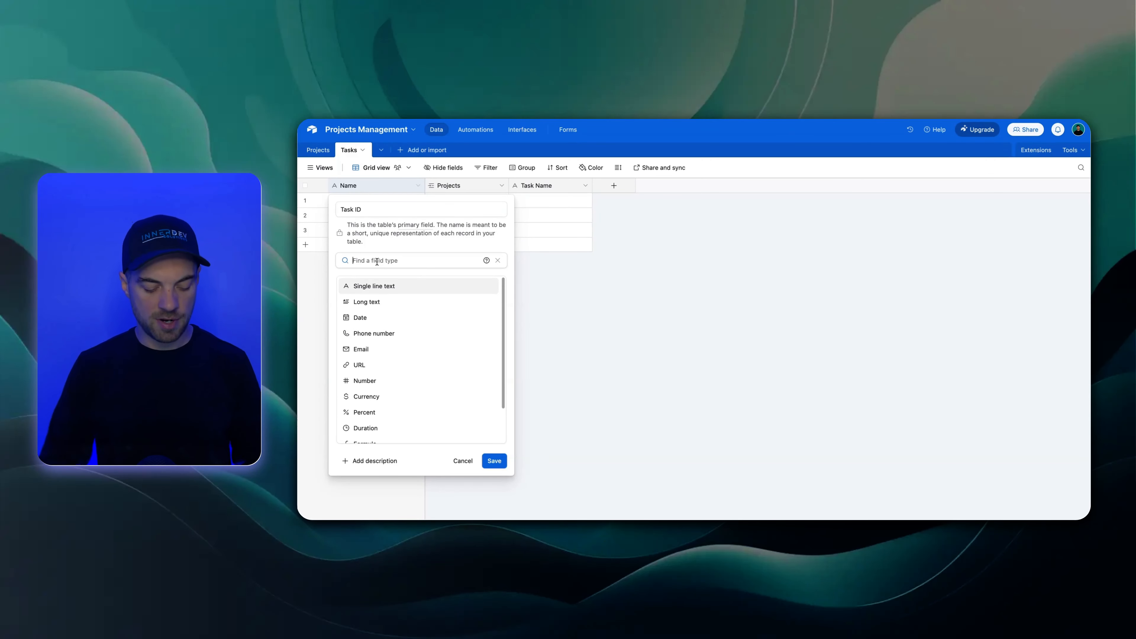
pyautogui.write('form')
pyautogui.click(372, 285)
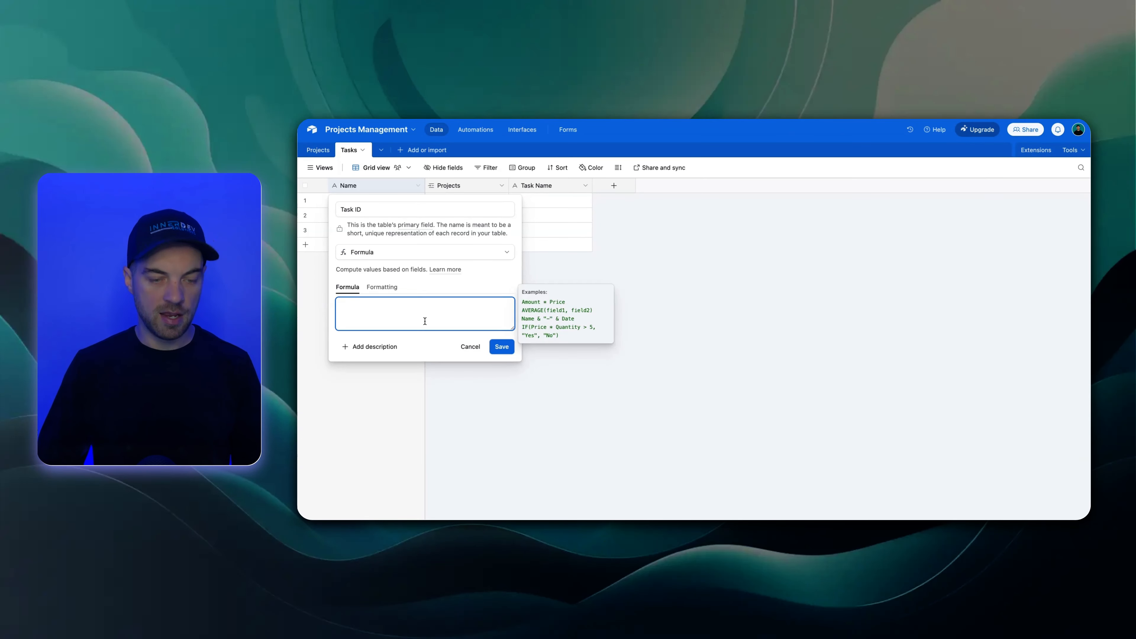
# Set the Task ID formula to CONCATENATE({Task Name}, " - ", Projects) and save the field, accepting the configuration change
pyautogui.write('conc')
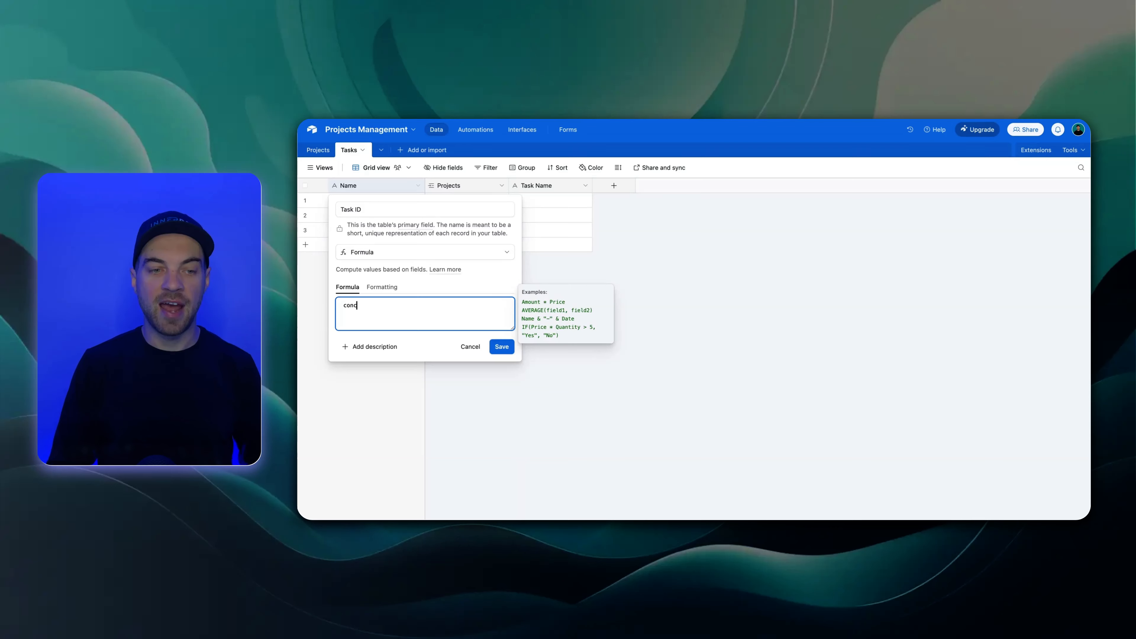
pyautogui.press('Tab')
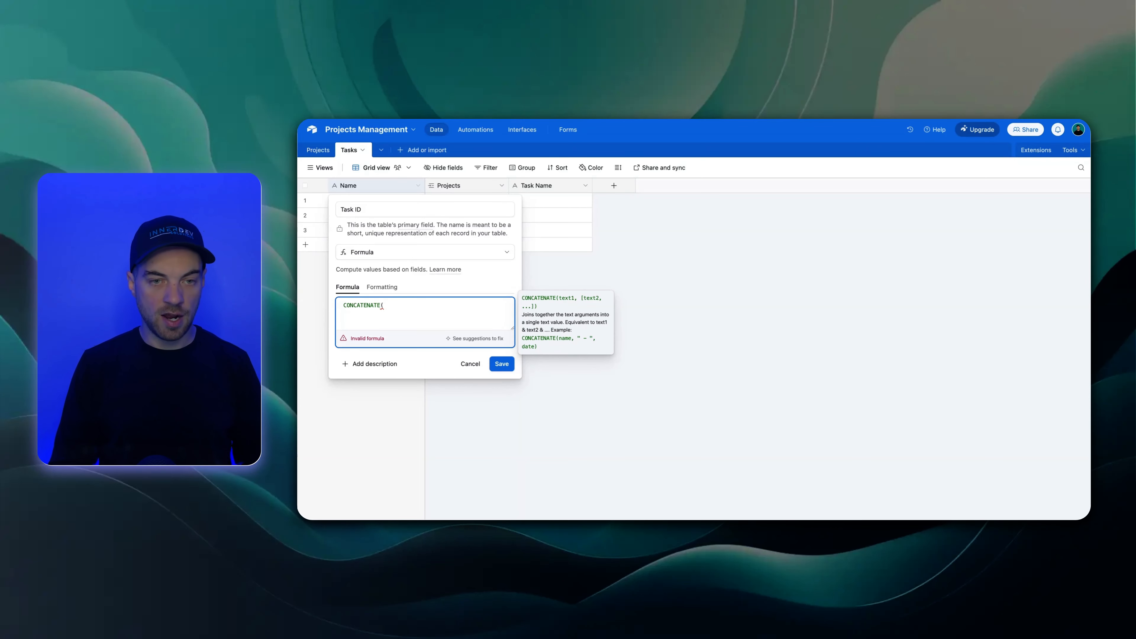
pyautogui.write('tas')
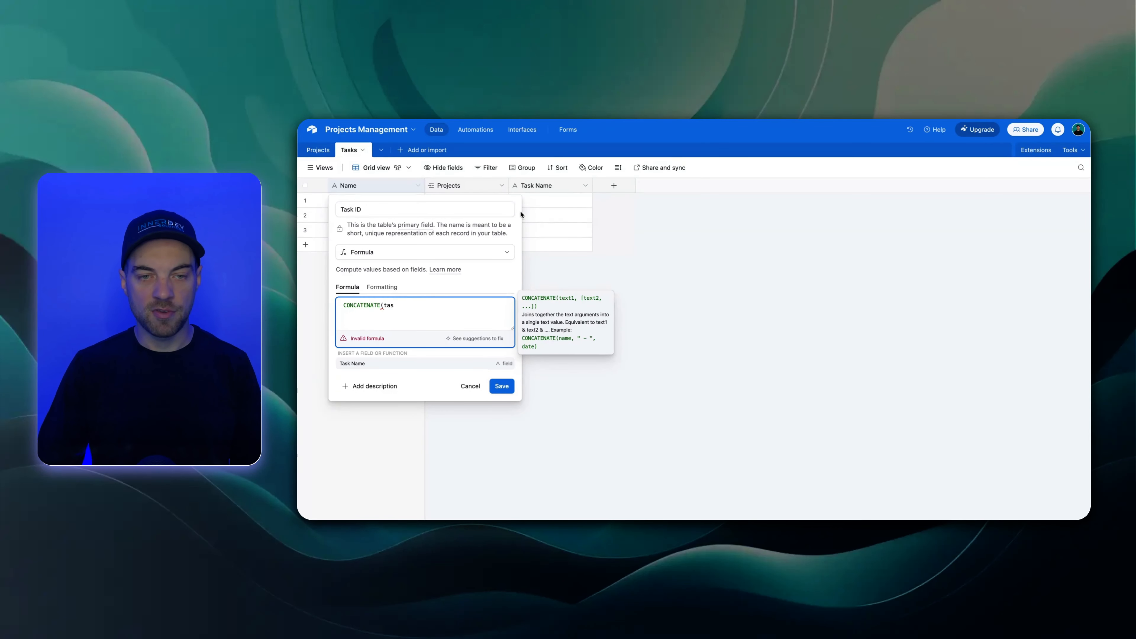
pyautogui.click(363, 363)
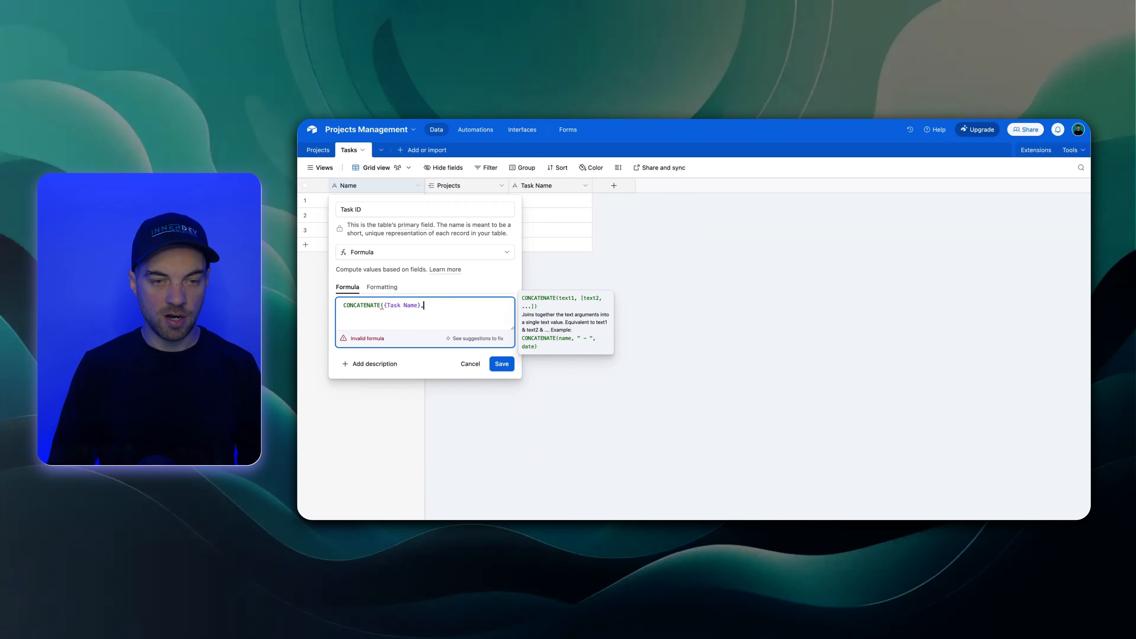
pyautogui.write(', ""')
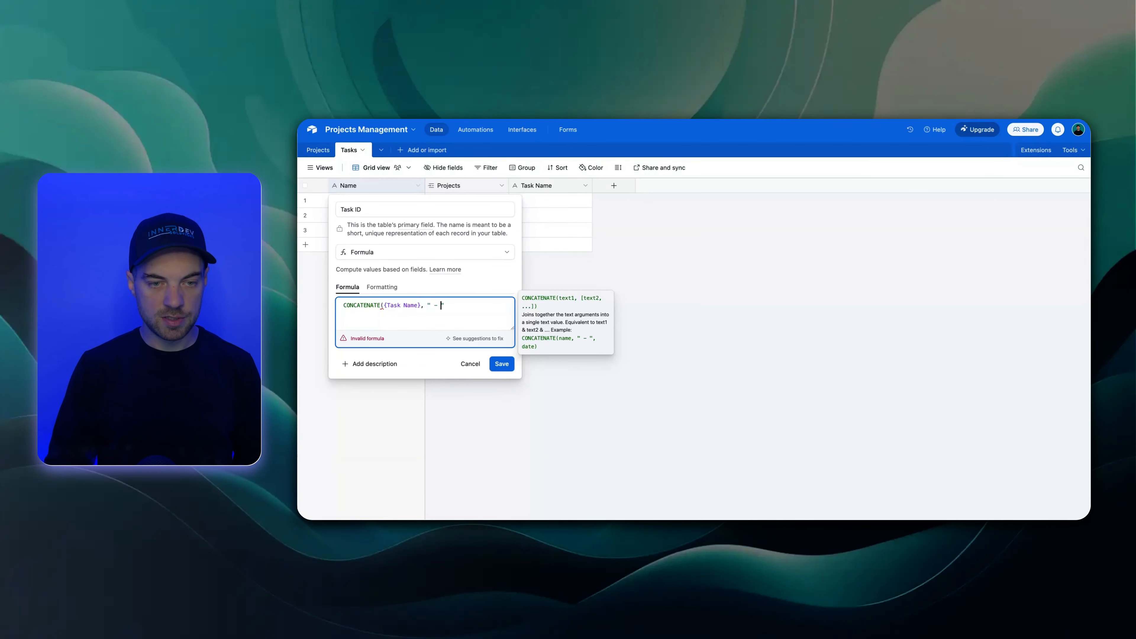
pyautogui.write(' - ", pro')
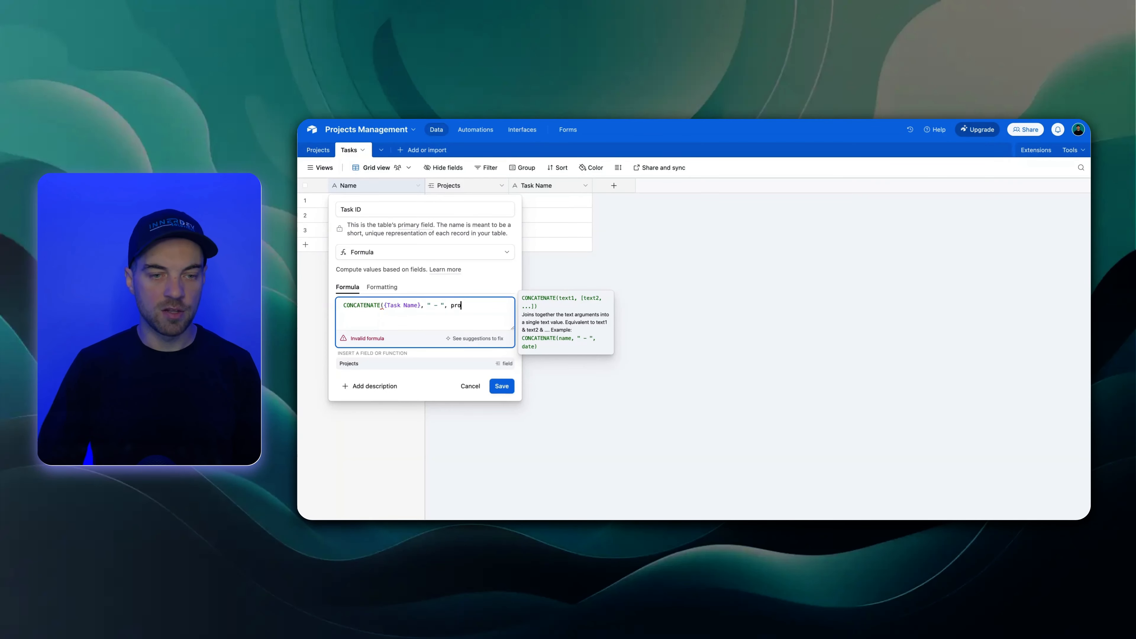
pyautogui.click(456, 364)
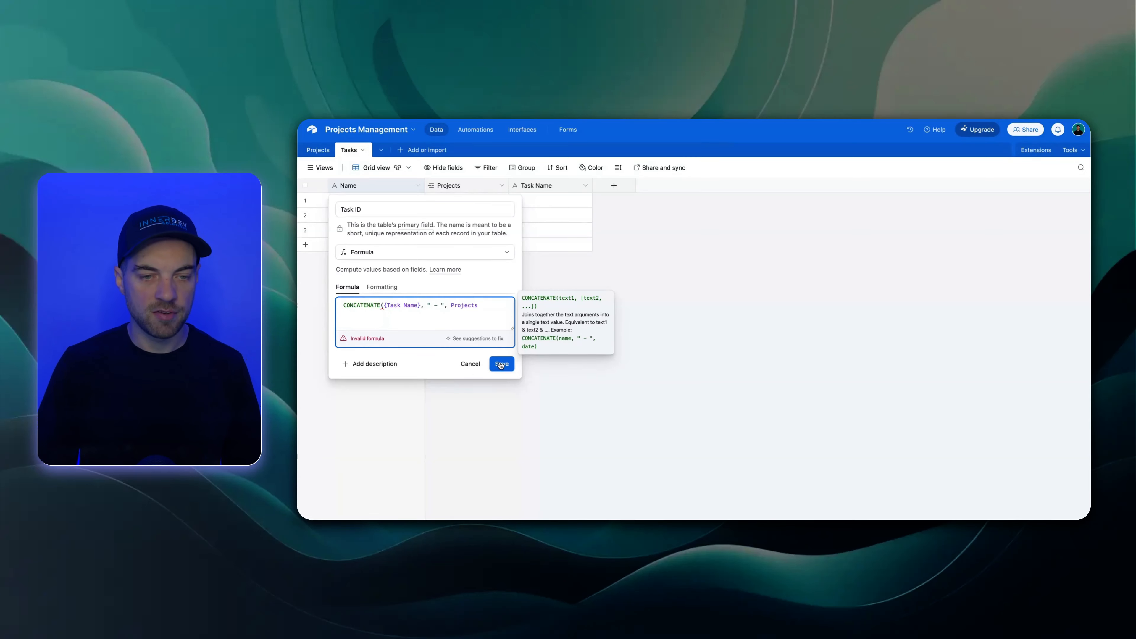
pyautogui.write(')')
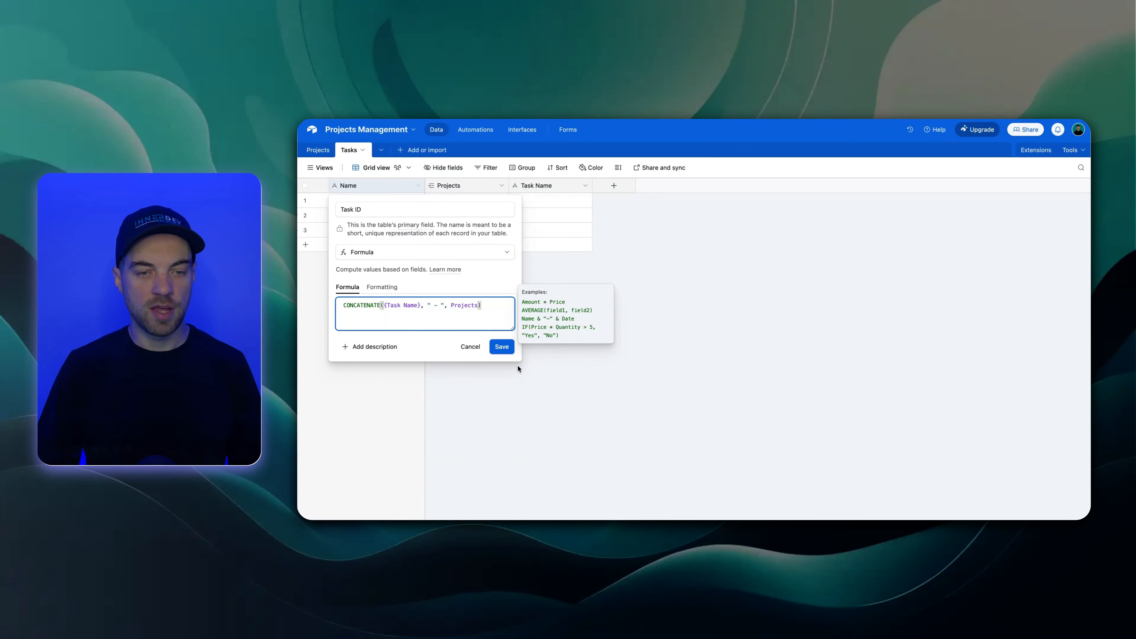
pyautogui.click(504, 349)
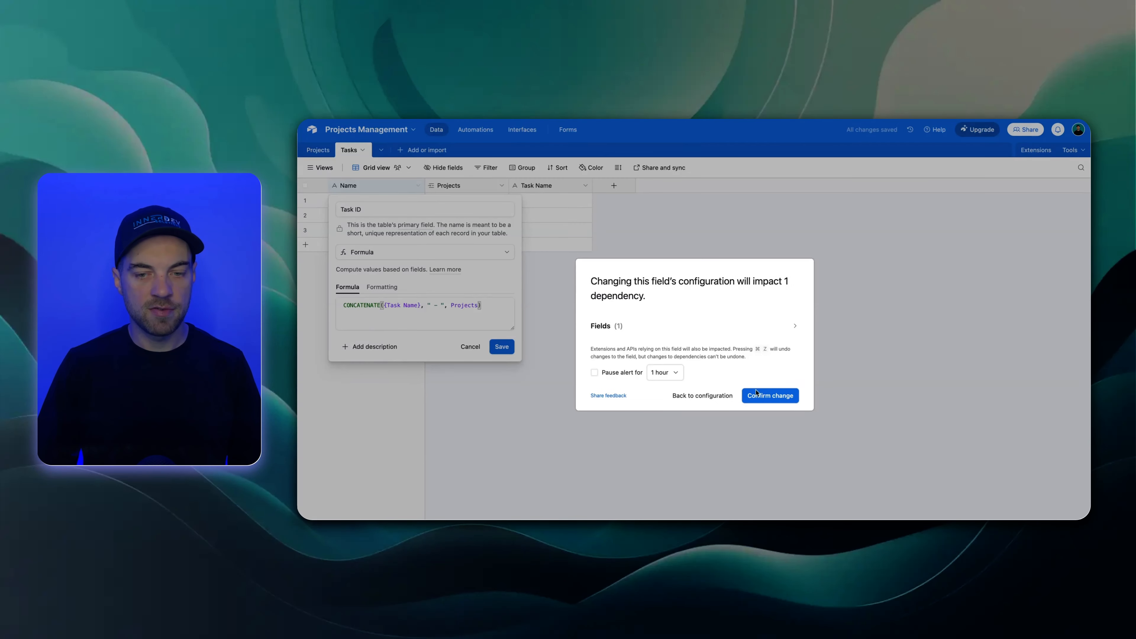
pyautogui.click(756, 394)
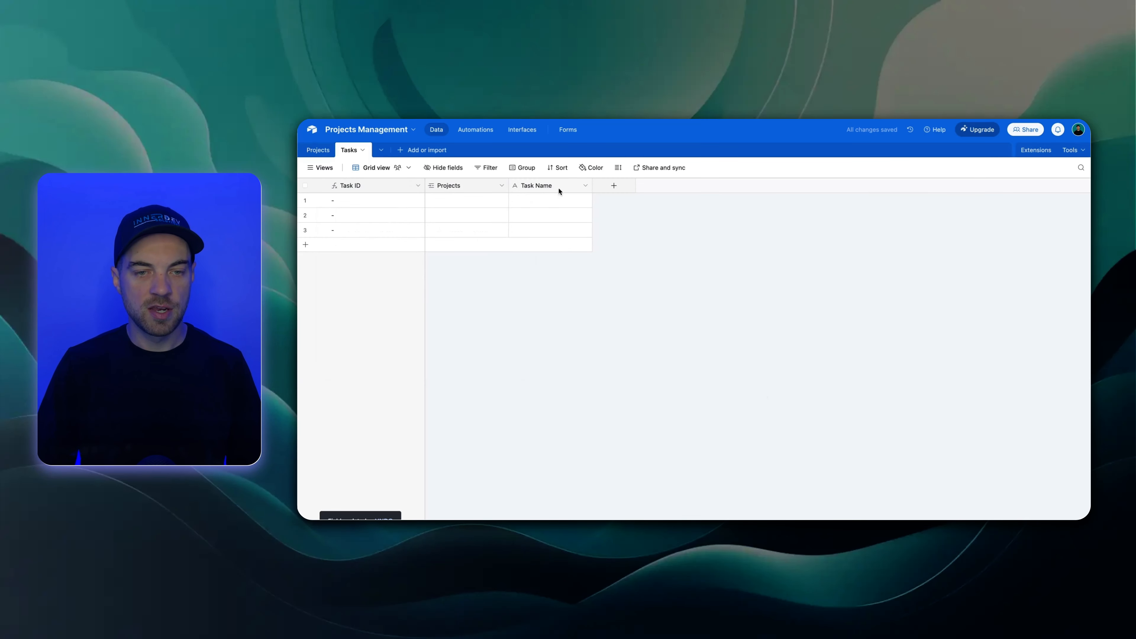
# Fill the Task Name field of four records in the Tasks table with Task 1, Task 2, Task 3 and Task 4
pyautogui.click(543, 202)
pyautogui.write('Task ')
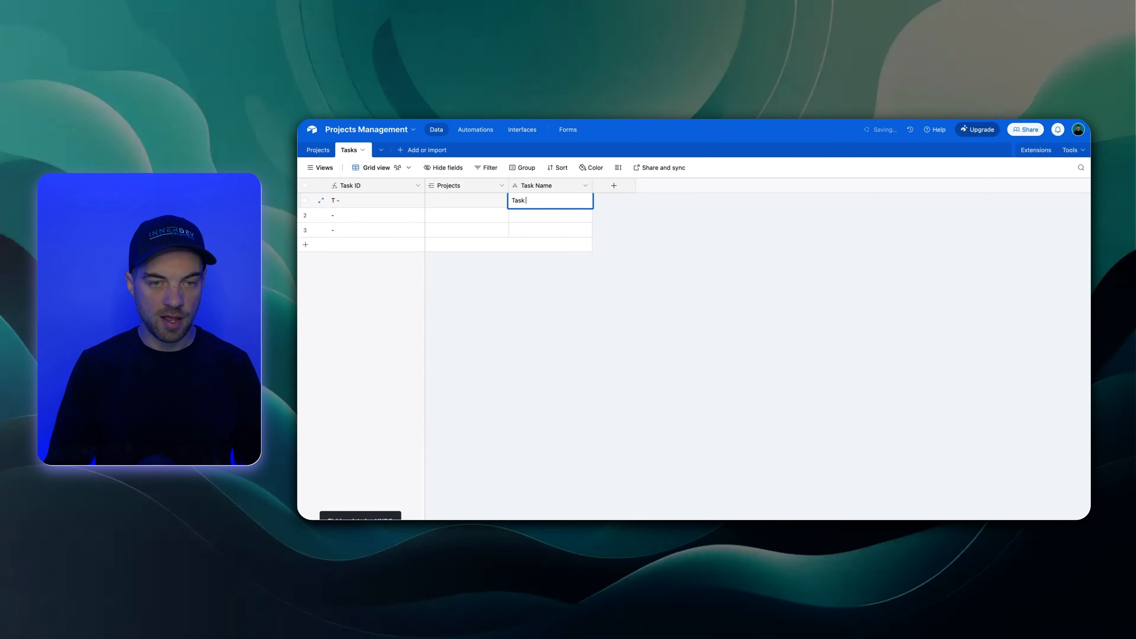
pyautogui.write('1')
pyautogui.press('Return')
pyautogui.write('Task 2')
pyautogui.hotkey('shift', 'Return')
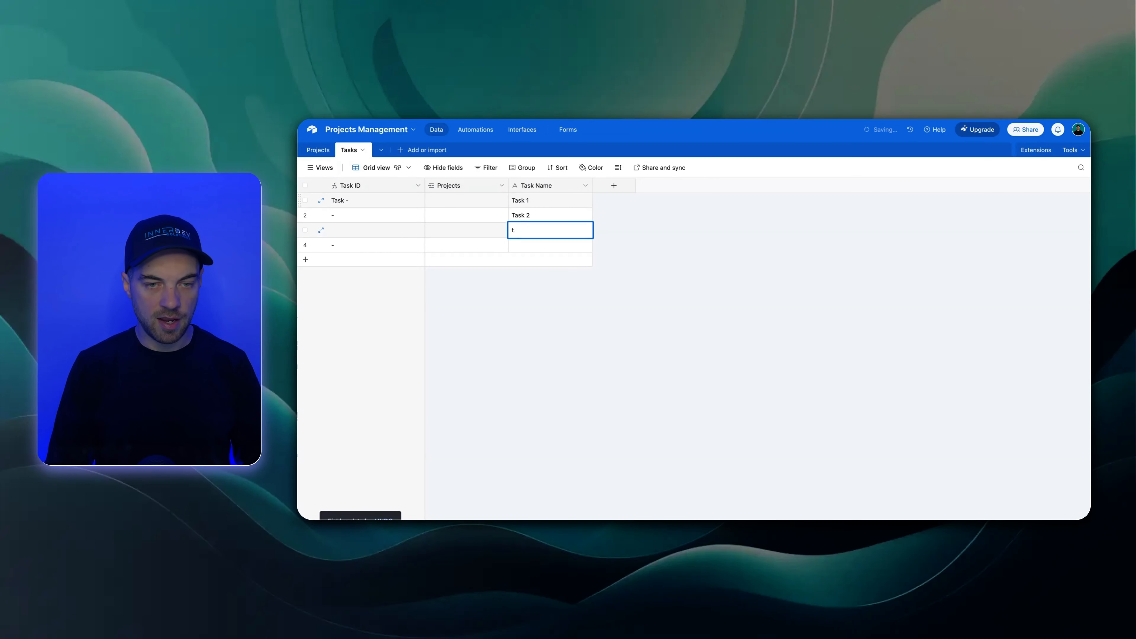
pyautogui.write('Task 3')
pyautogui.press('Return')
pyautogui.write('T')
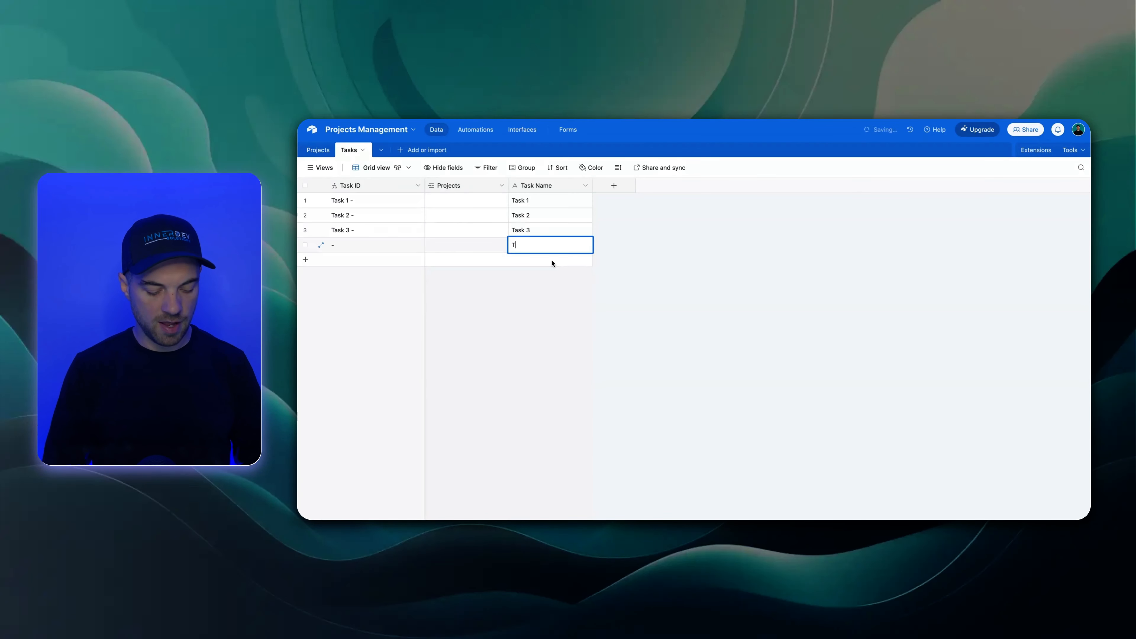
pyautogui.write('ask ')
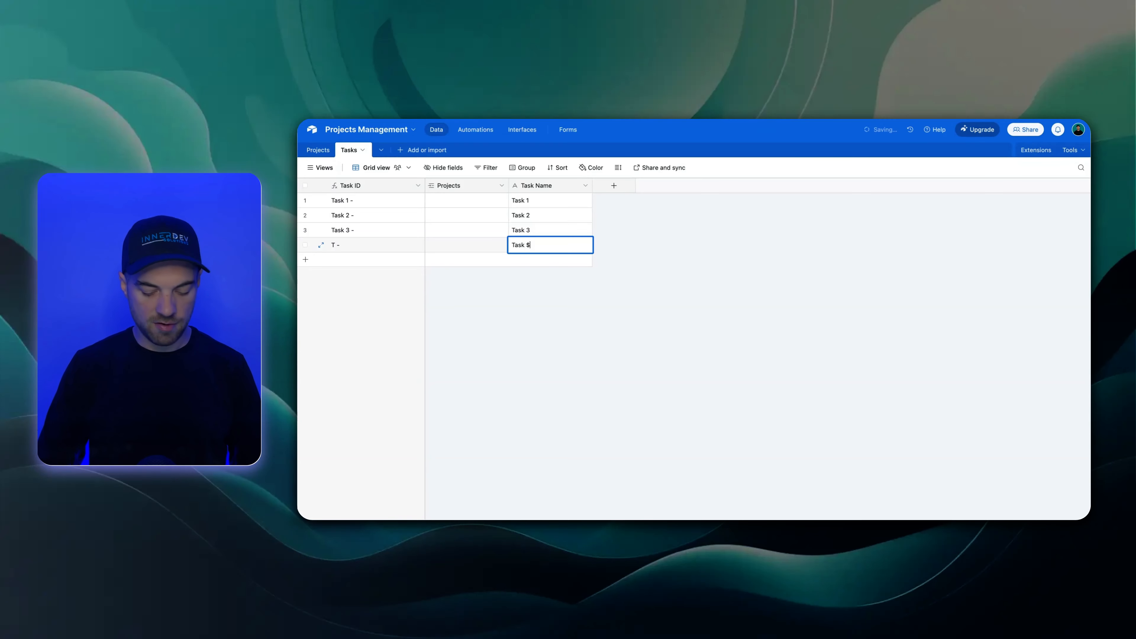
pyautogui.write('4')
# Link Task 1 to Project 1 and fill that project link down through Task 4
pyautogui.click(434, 201)
pyautogui.click(433, 200)
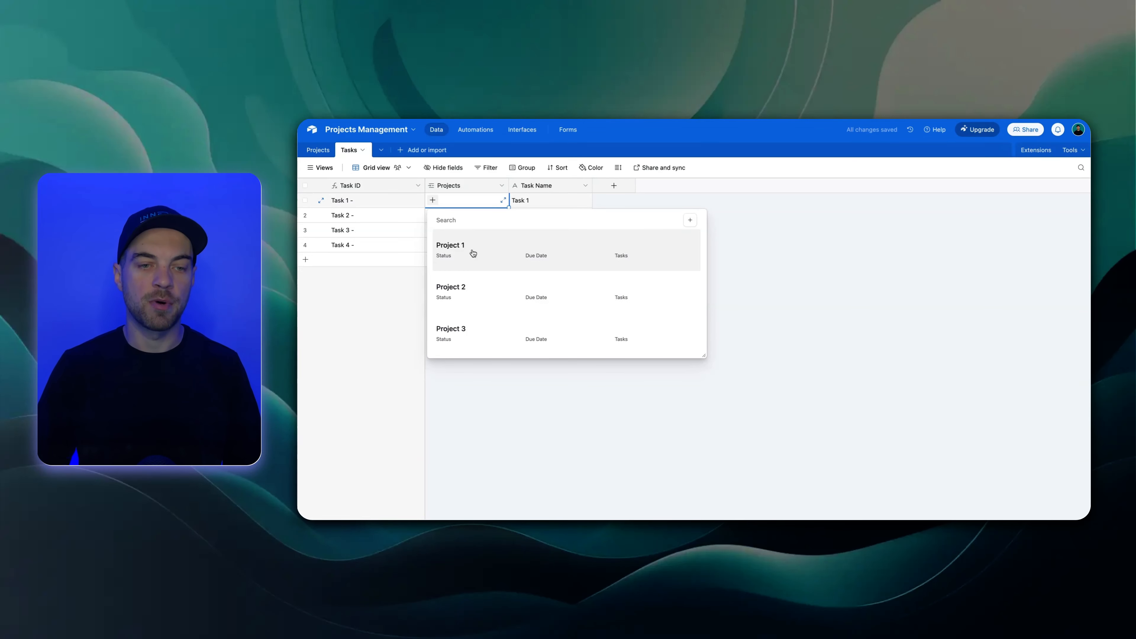
pyautogui.click(483, 252)
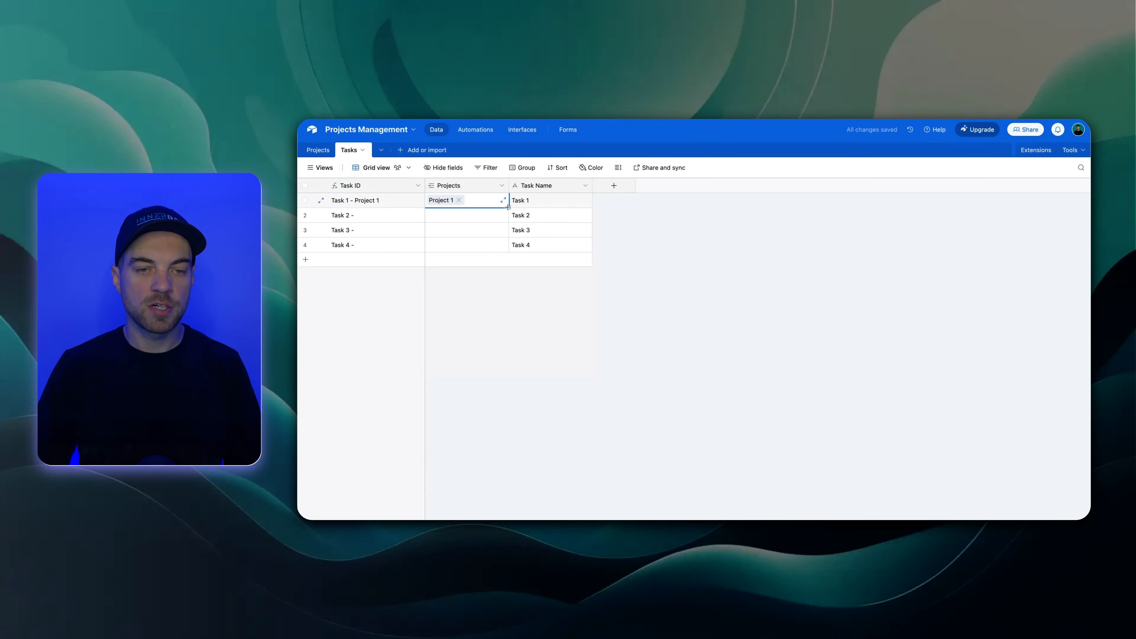
pyautogui.moveTo(507, 208); pyautogui.dragTo(508, 252)
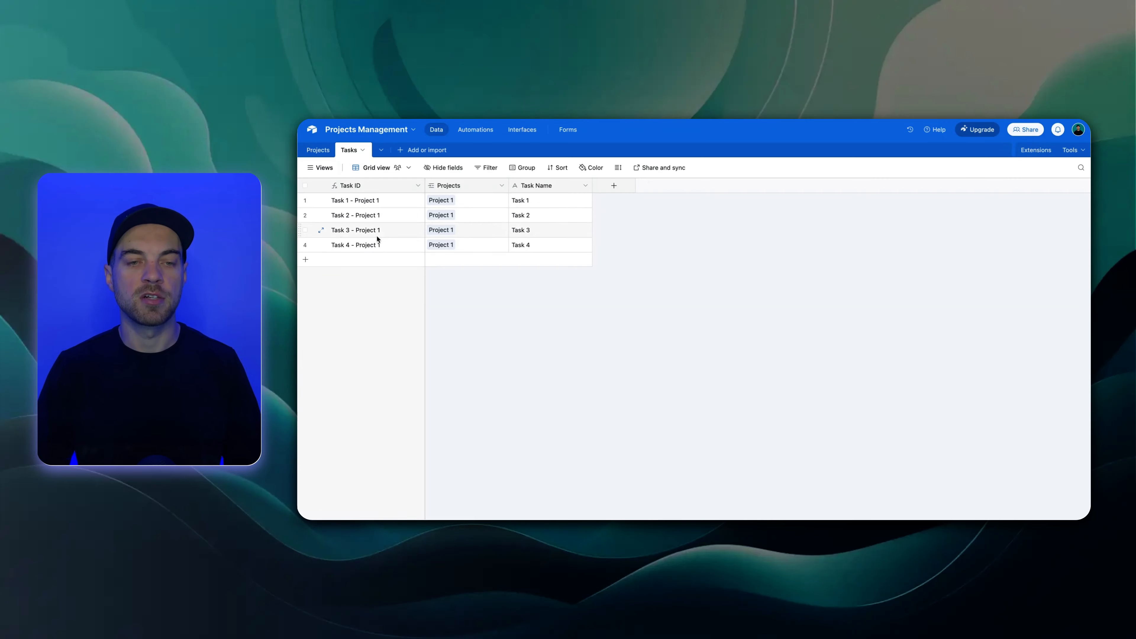
# Widen the Tasks column in the Projects table enough to show all linked tasks of Project 1
pyautogui.click(318, 151)
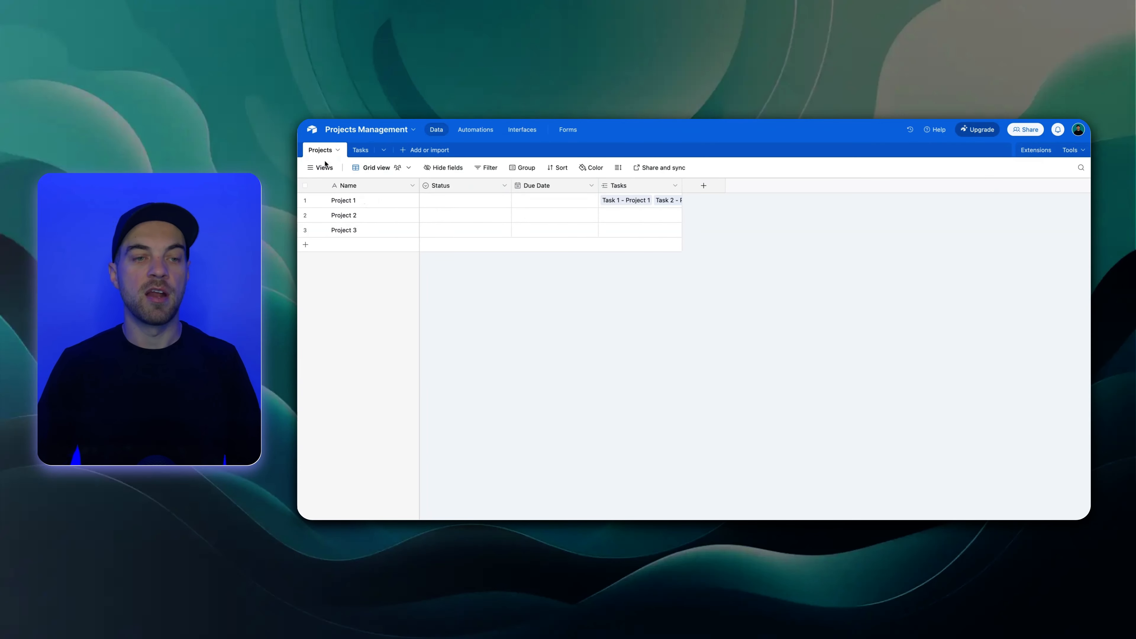
pyautogui.moveTo(683, 185); pyautogui.dragTo(853, 185)
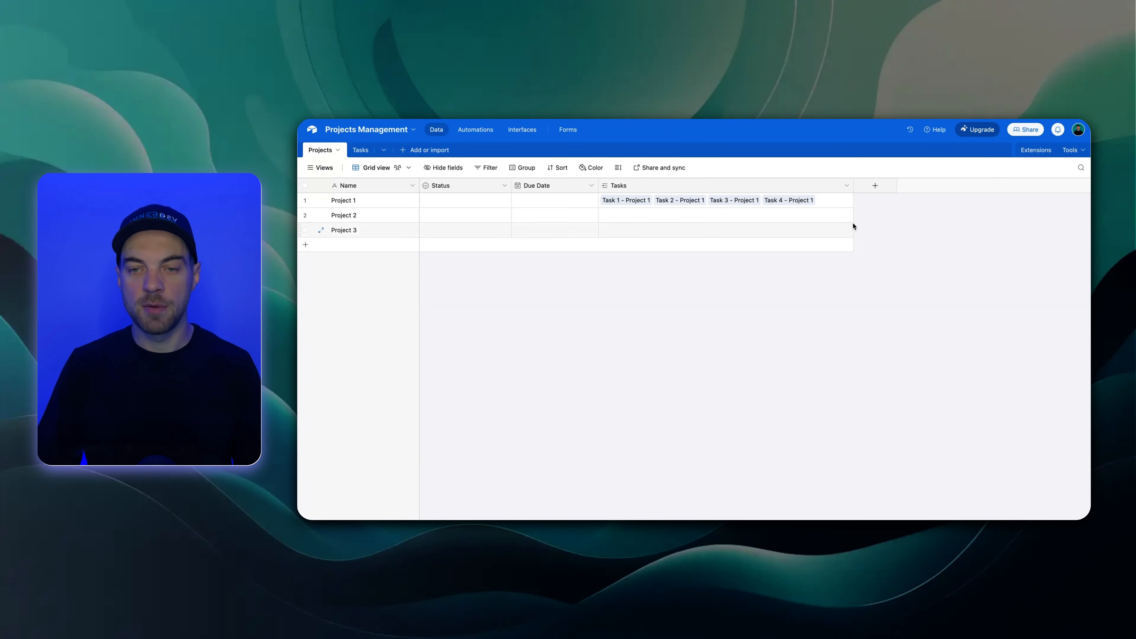
pyautogui.click(875, 186)
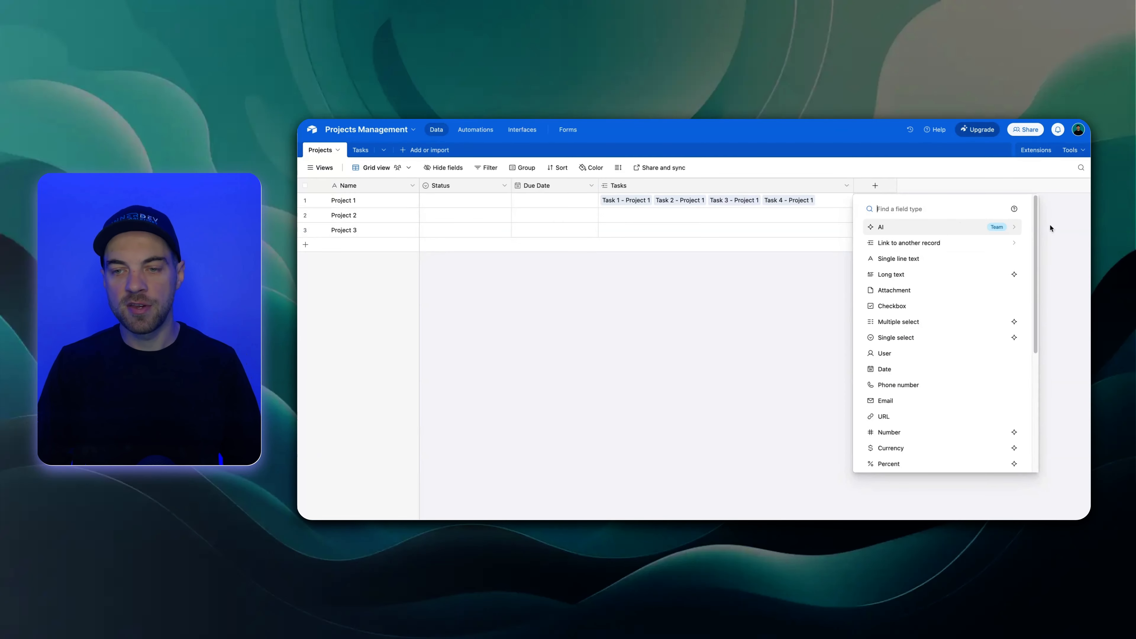
pyautogui.scroll(-1, 1037, 241)
pyautogui.moveTo(1037, 241); pyautogui.dragTo(1019, 210)
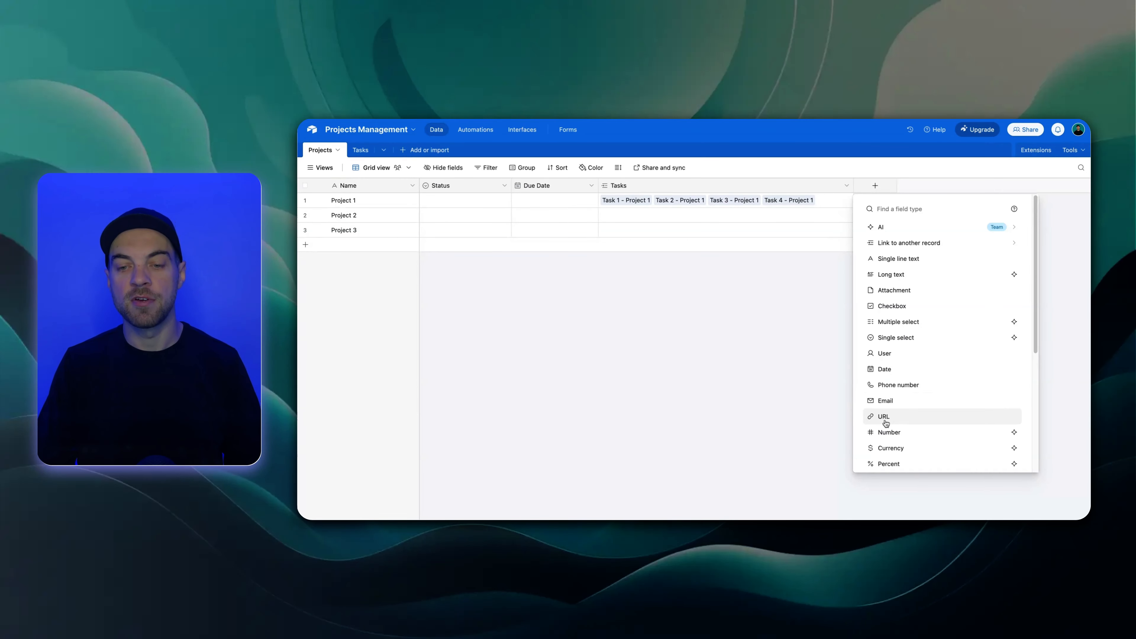
pyautogui.scroll(-3, 924, 422)
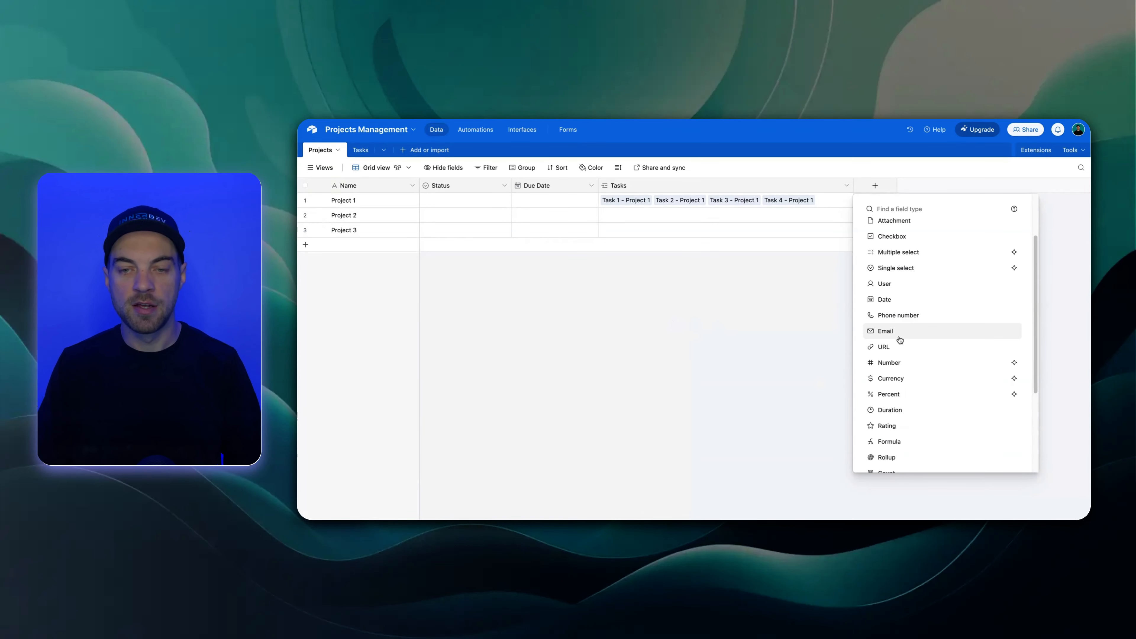
pyautogui.click(732, 315)
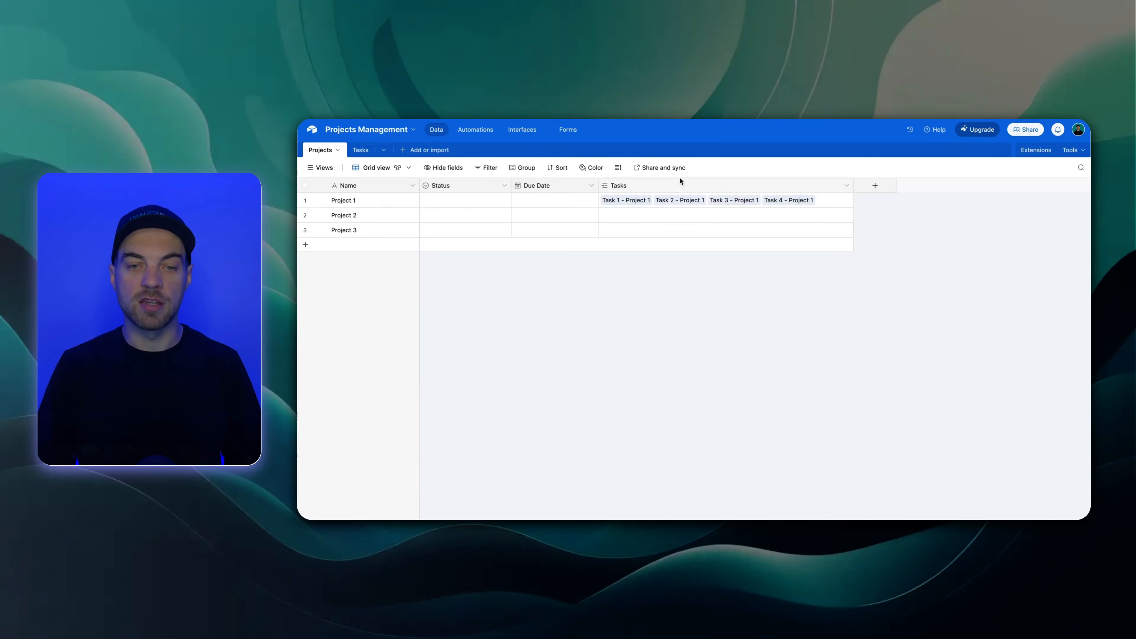
# Add a number field named Hours with one decimal place to the Tasks table
pyautogui.click(360, 150)
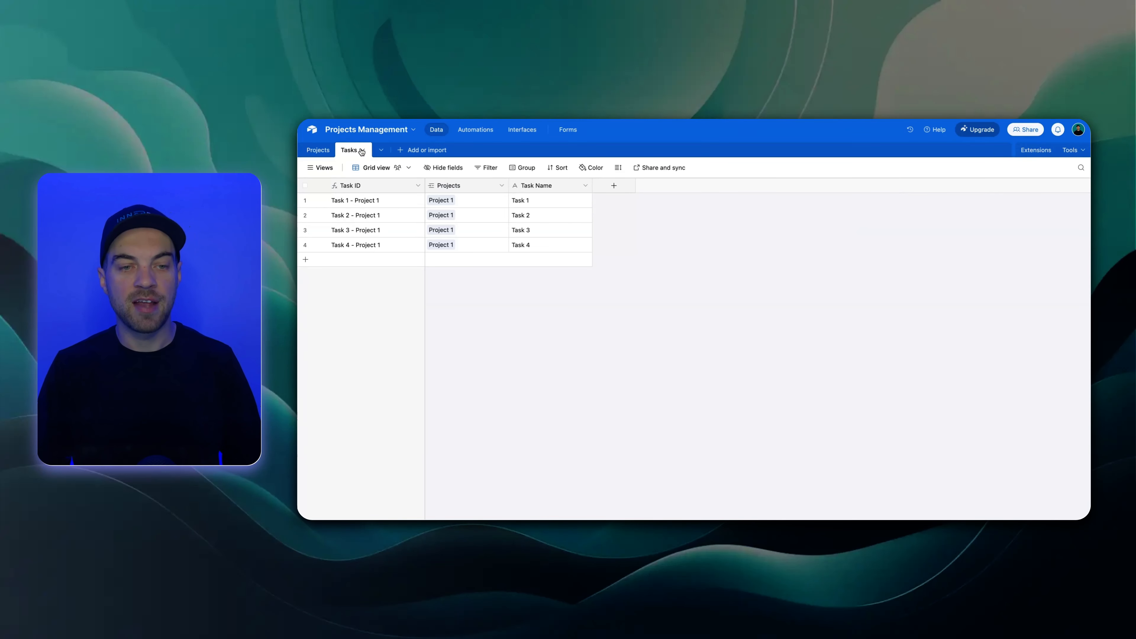
pyautogui.click(614, 186)
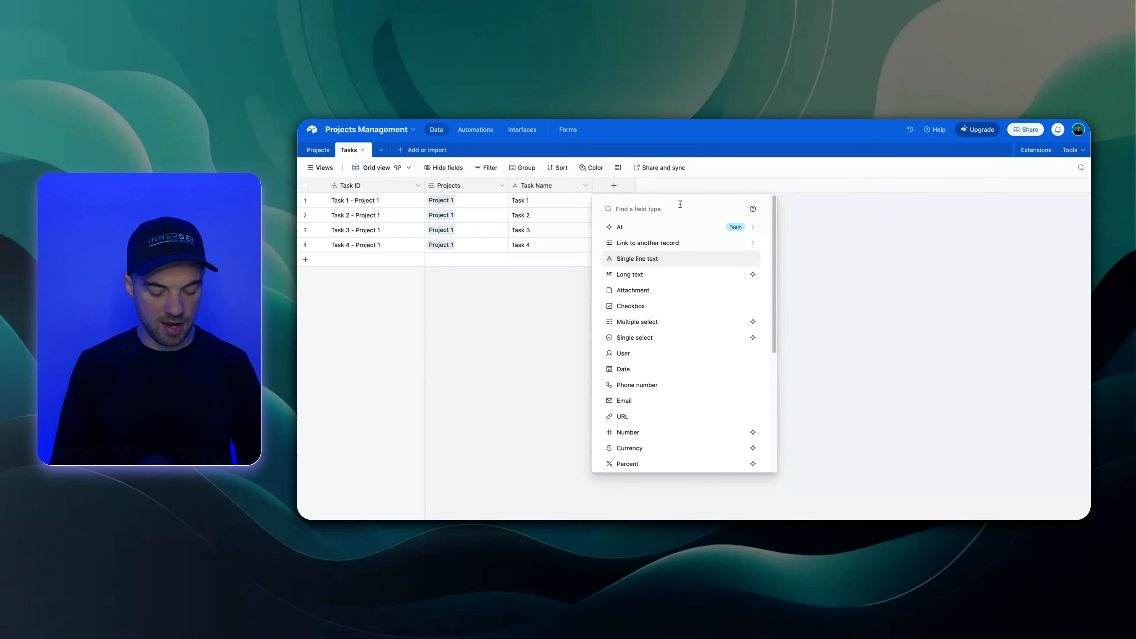
pyautogui.write('numb')
pyautogui.press('Return')
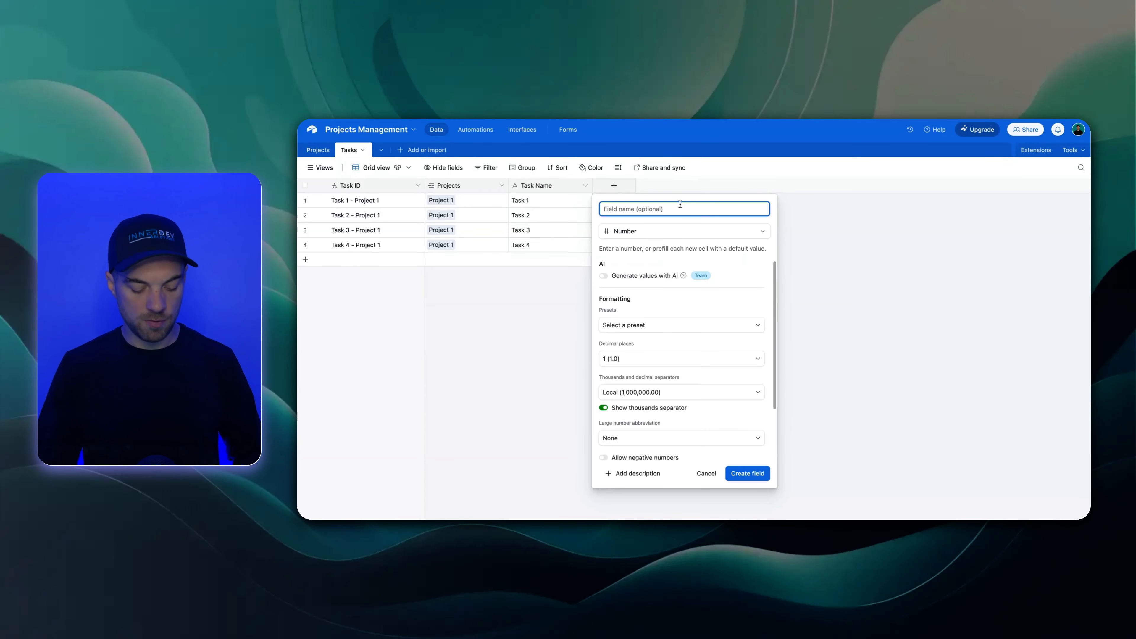
pyautogui.write('Hours')
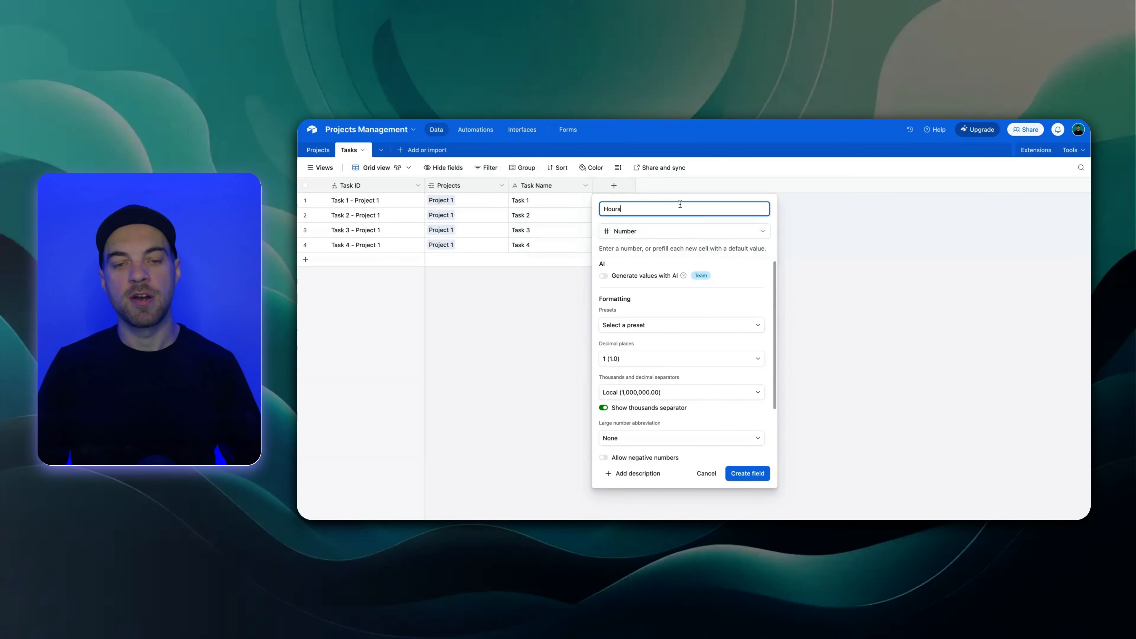
pyautogui.click(672, 356)
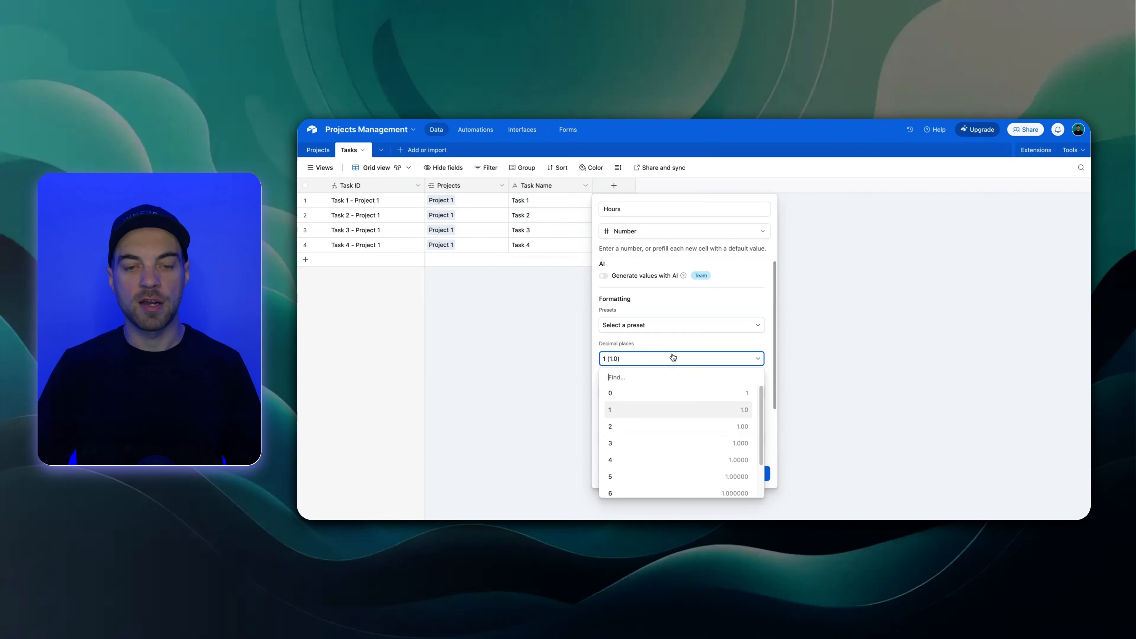
pyautogui.click(674, 342)
pyautogui.click(667, 304)
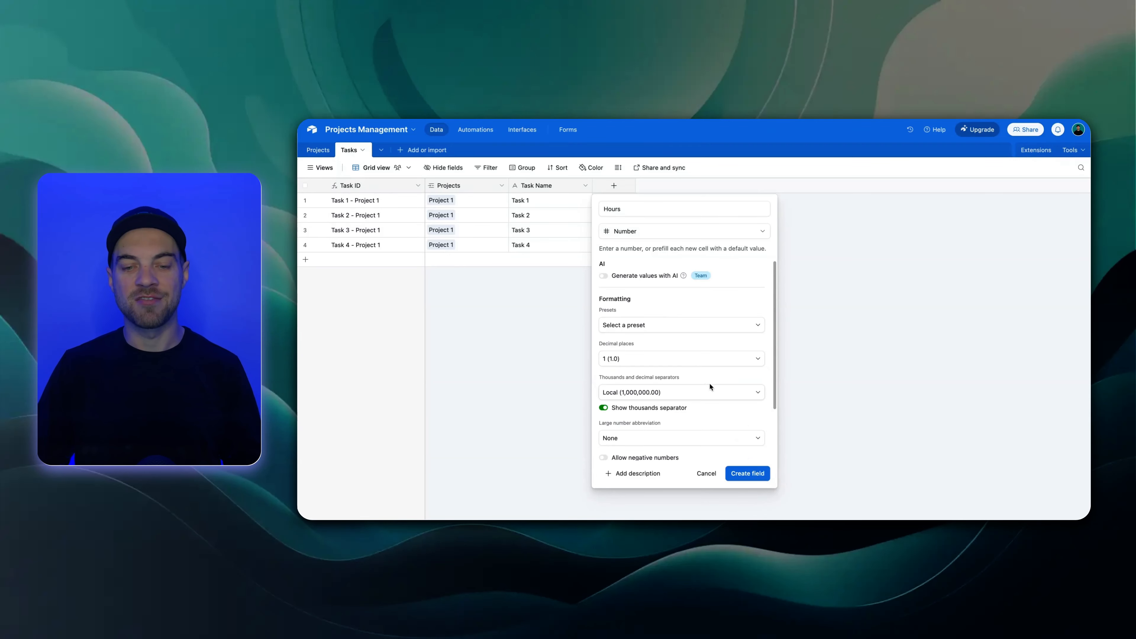
pyautogui.click(748, 473)
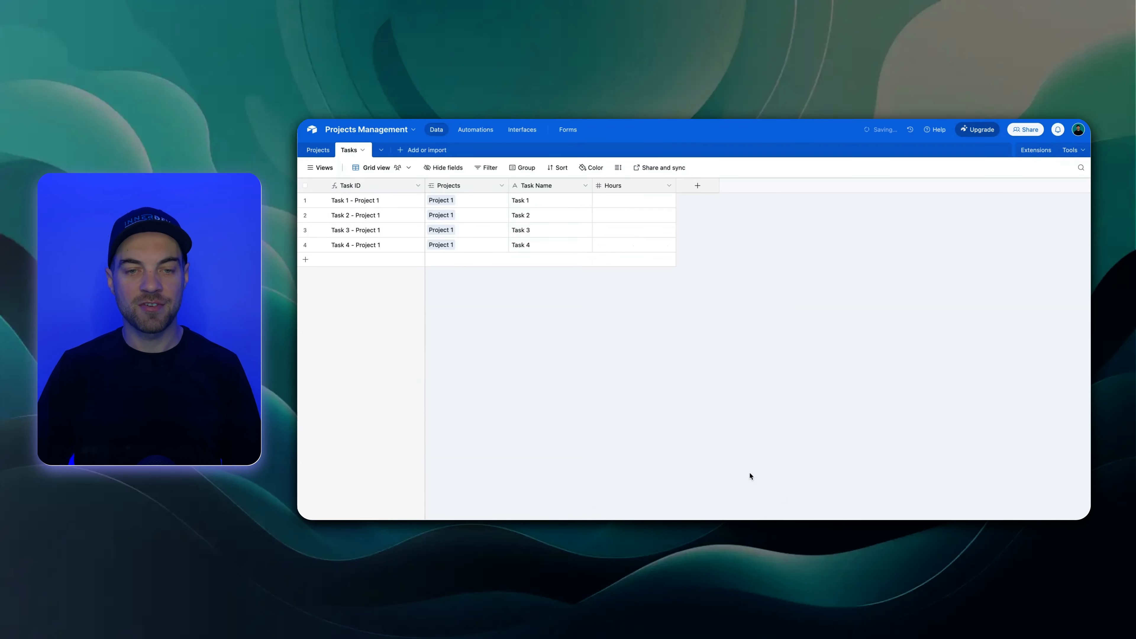
# Enter 2, 3, 4 and 5 hours for Task 1 through Task 4, and narrow the Hours column
pyautogui.click(641, 205)
pyautogui.write('2')
pyautogui.press('Return')
pyautogui.write('3')
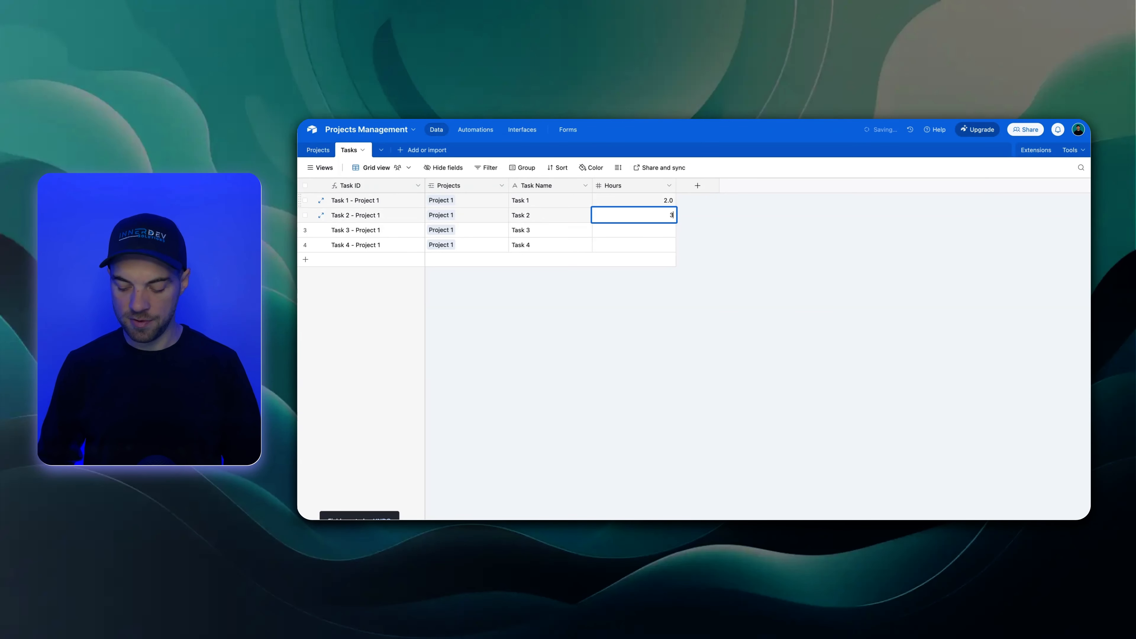
pyautogui.press('Return')
pyautogui.write('4')
pyautogui.press('Return')
pyautogui.write('5')
pyautogui.click(691, 343)
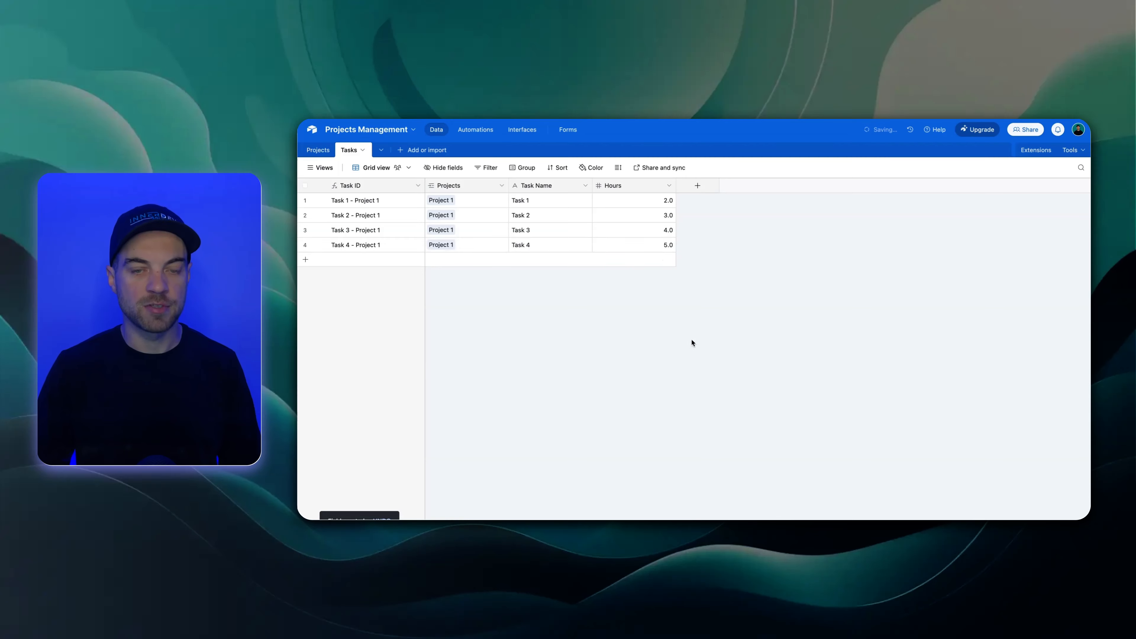
pyautogui.moveTo(676, 185); pyautogui.dragTo(644, 185)
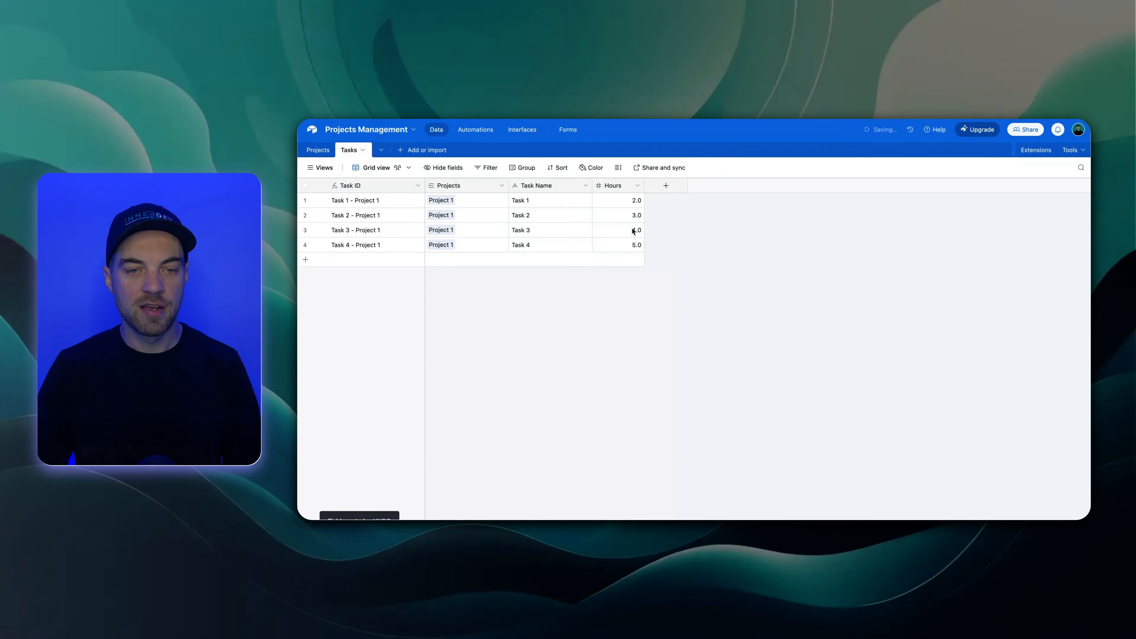
# Add a lookup field to the Projects table that shows Hours from the linked Tasks, and adjust its column width
pyautogui.click(318, 151)
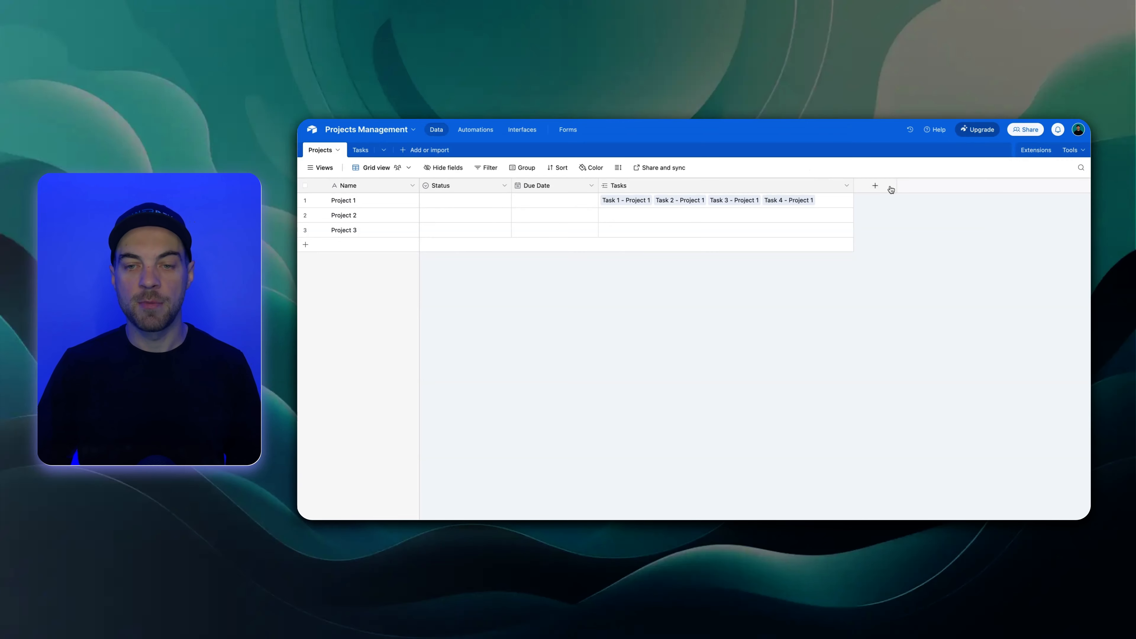
pyautogui.click(876, 187)
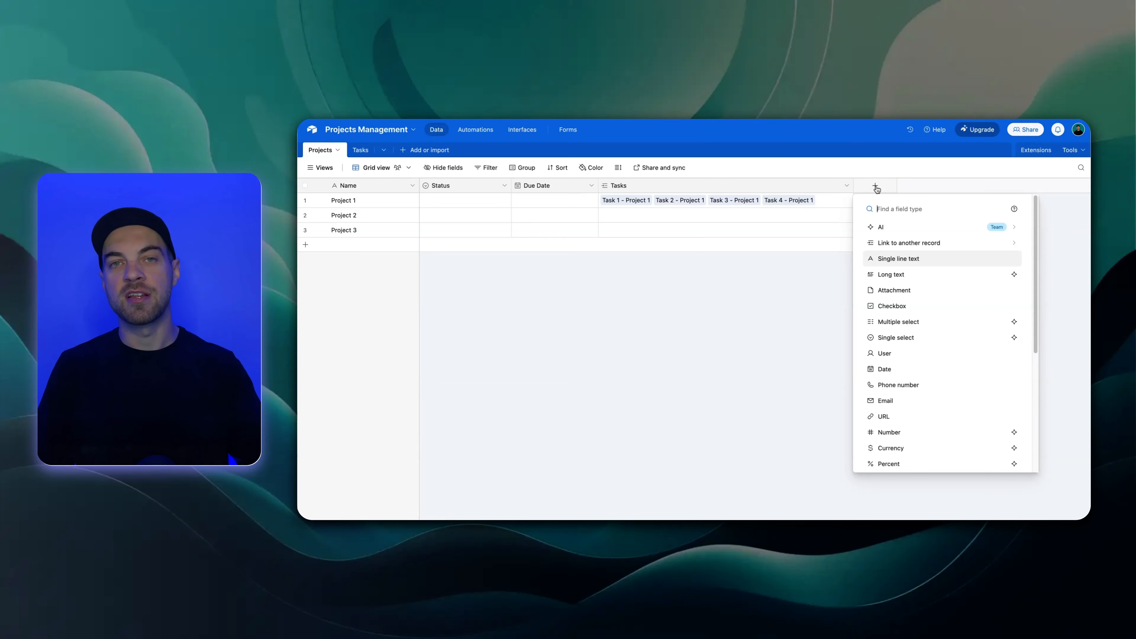
pyautogui.write('look')
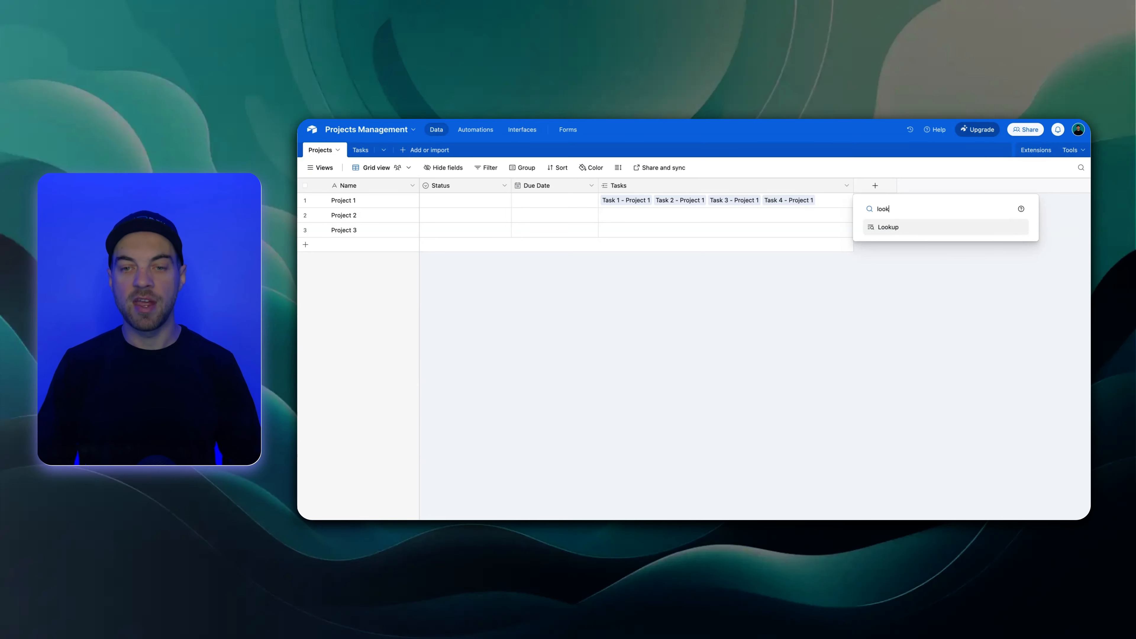
pyautogui.click(875, 227)
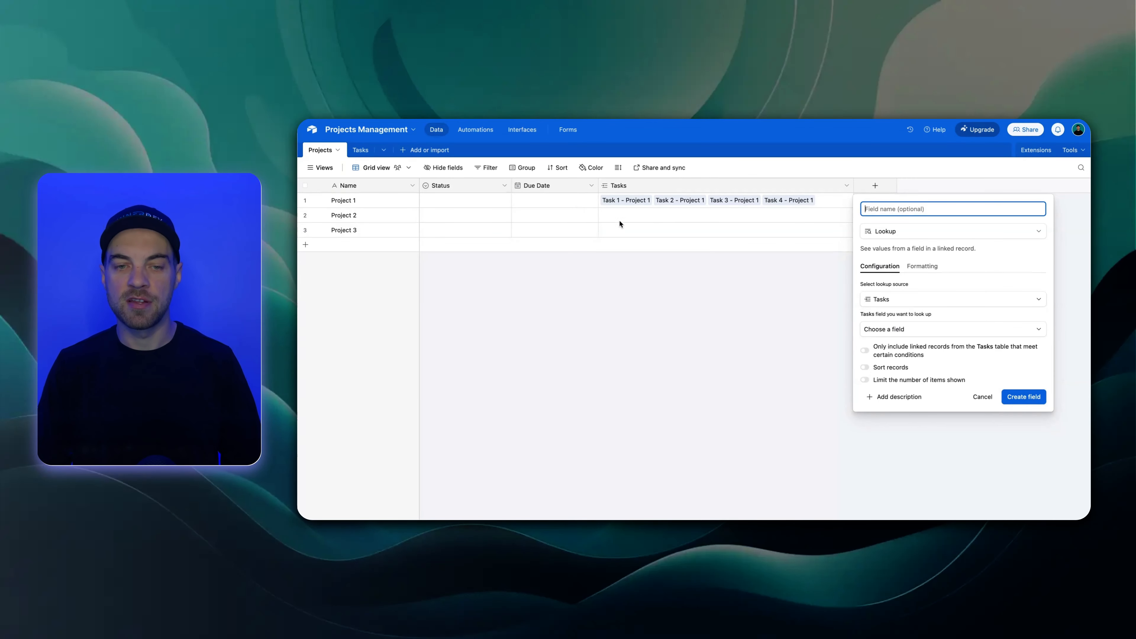
pyautogui.click(906, 332)
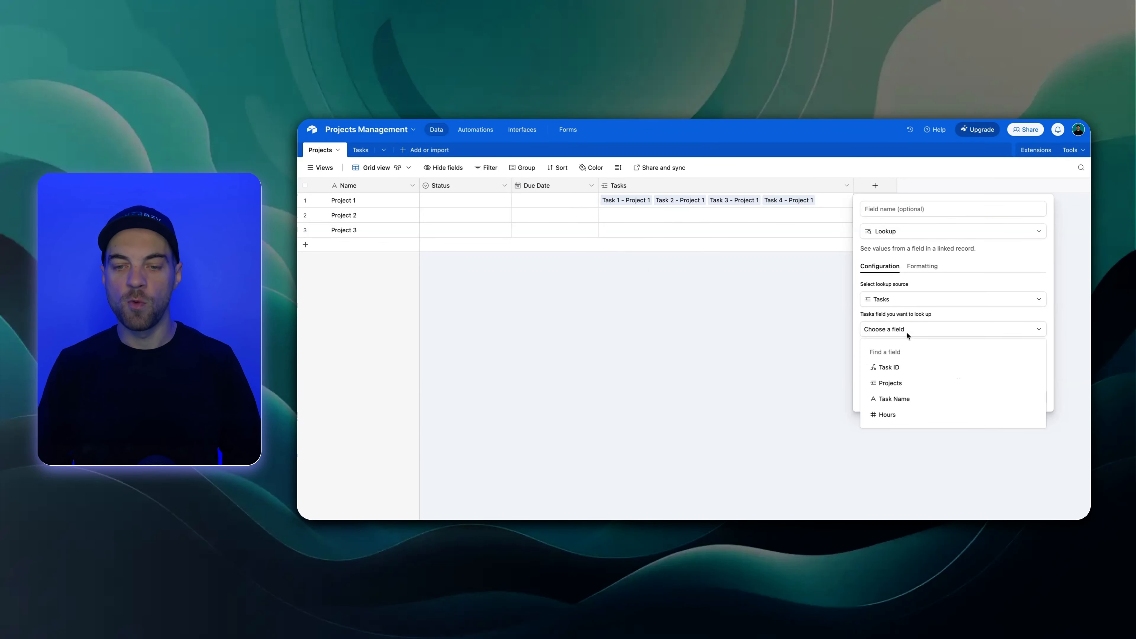
pyautogui.click(899, 417)
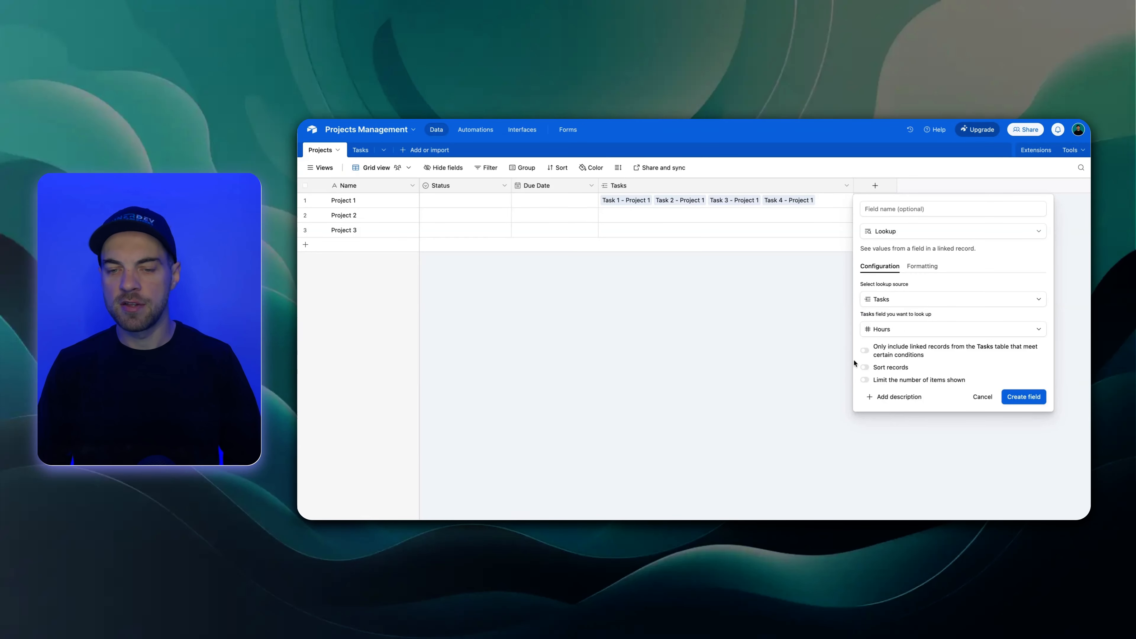
pyautogui.click(1021, 398)
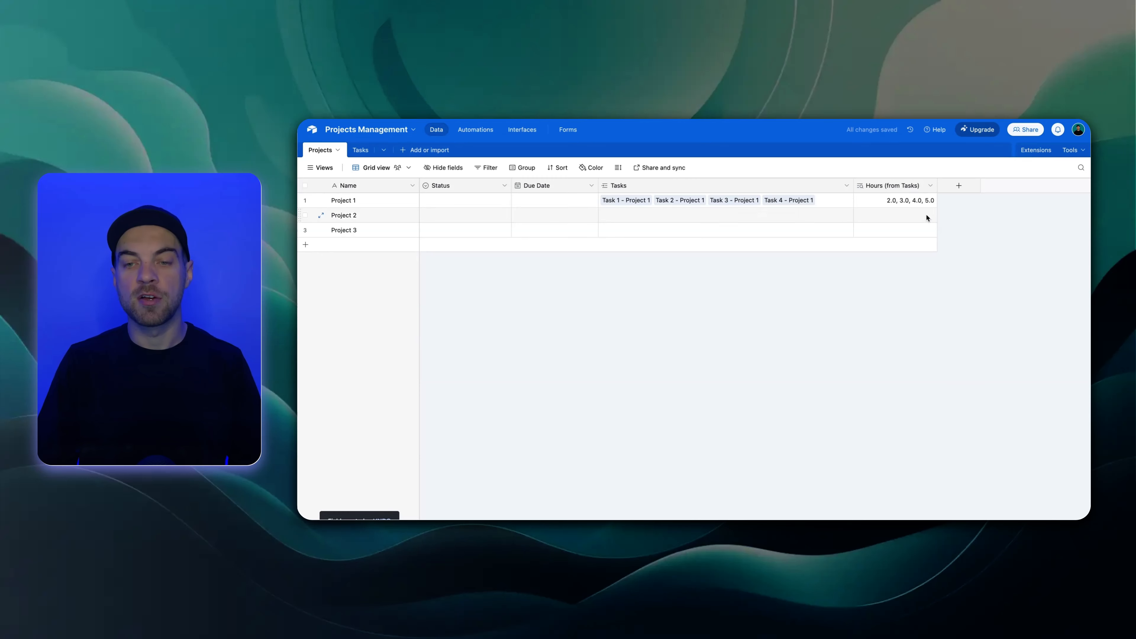
pyautogui.moveTo(936, 185); pyautogui.dragTo(969, 185)
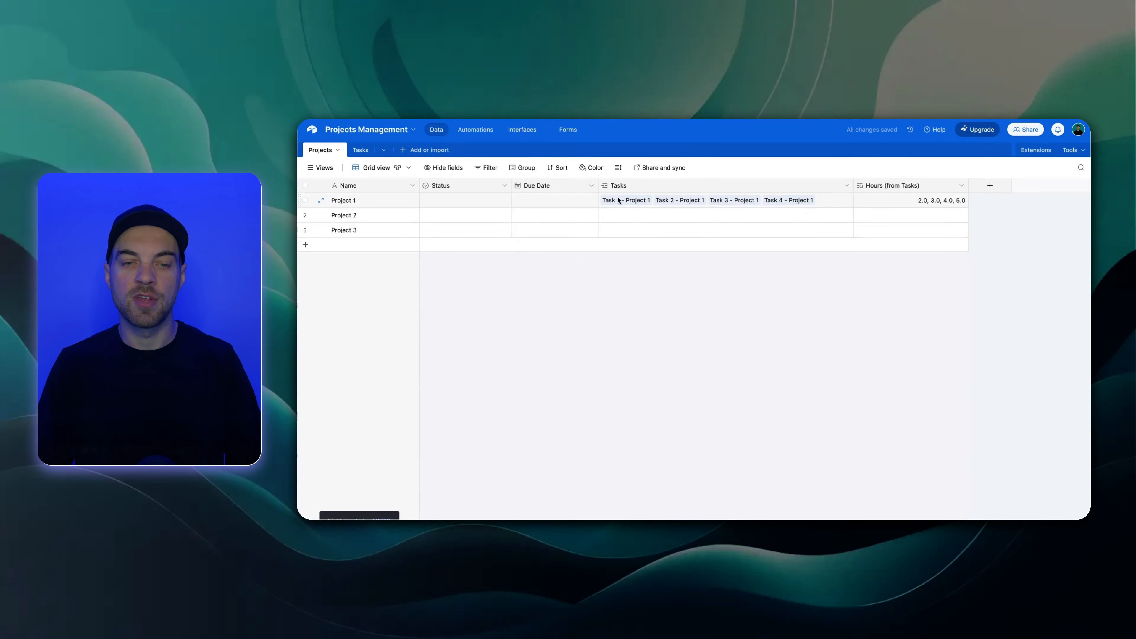
pyautogui.moveTo(968, 185); pyautogui.dragTo(939, 185)
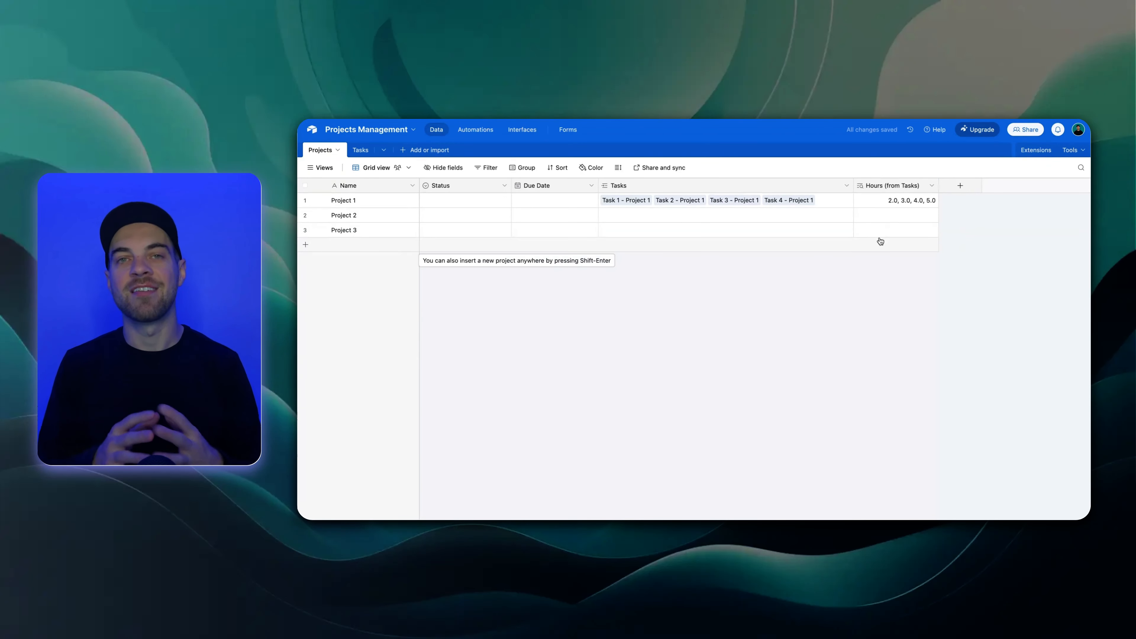
# Add a rollup field to the Projects table that totals Hours from the linked Tasks with SUM(values)
pyautogui.click(953, 187)
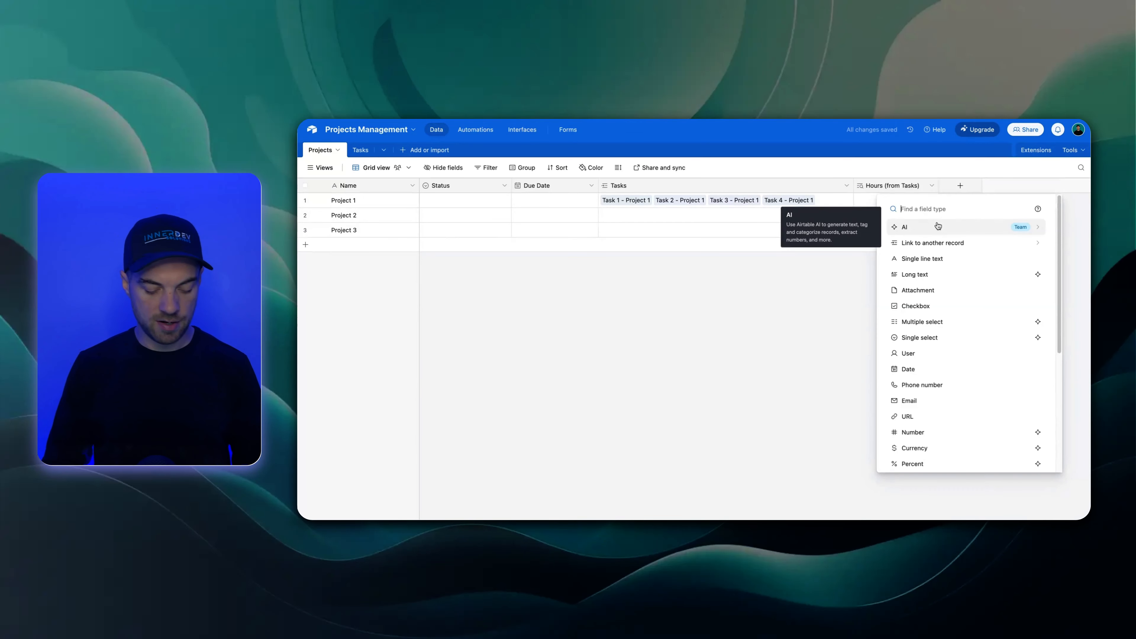
pyautogui.write('ro')
pyautogui.press('Return')
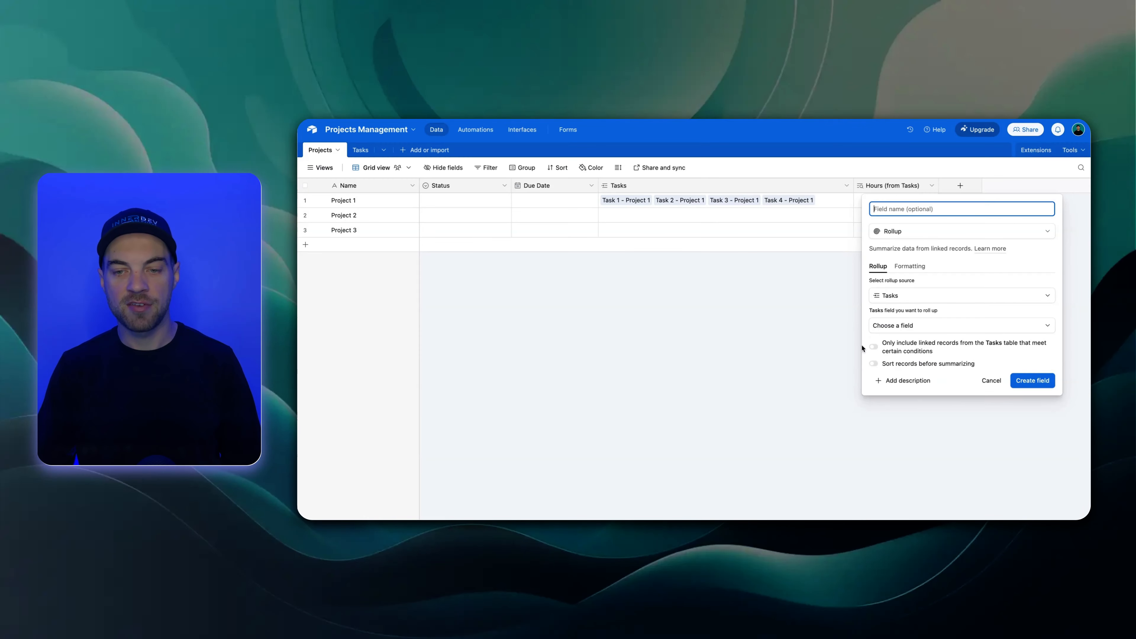
pyautogui.click(909, 331)
pyautogui.click(904, 413)
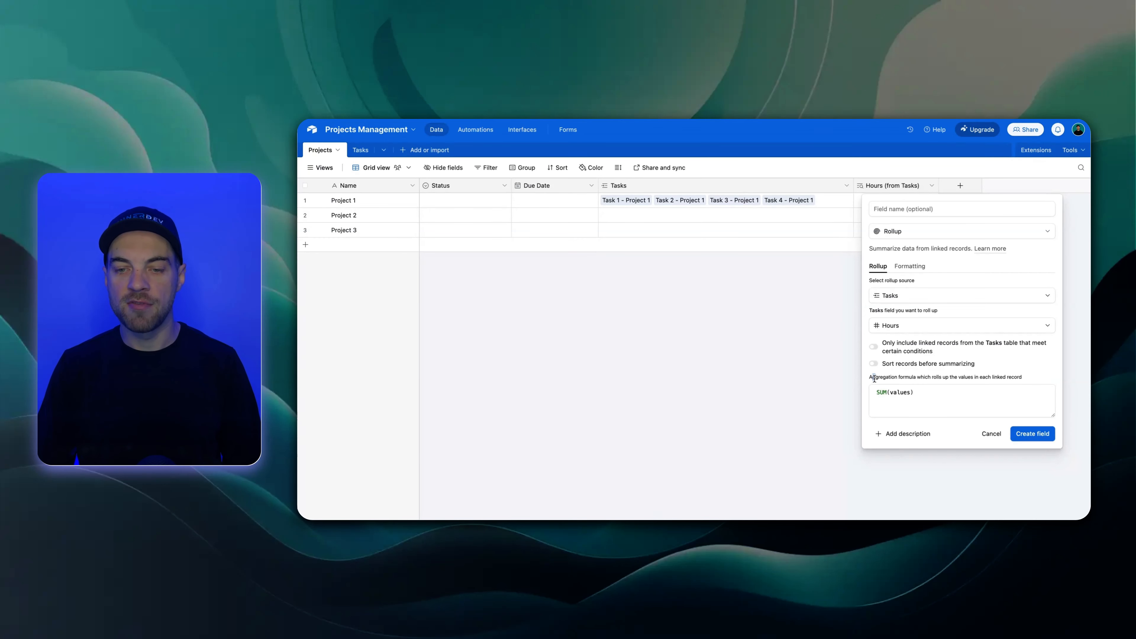
pyautogui.moveTo(874, 379); pyautogui.dragTo(1013, 372)
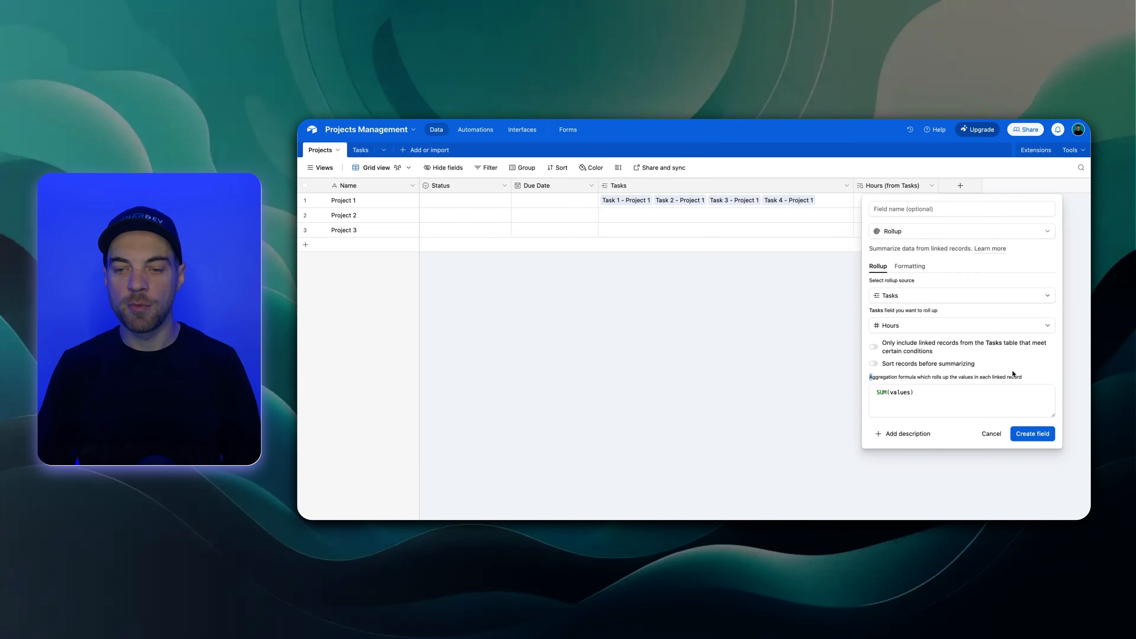
pyautogui.click(874, 394)
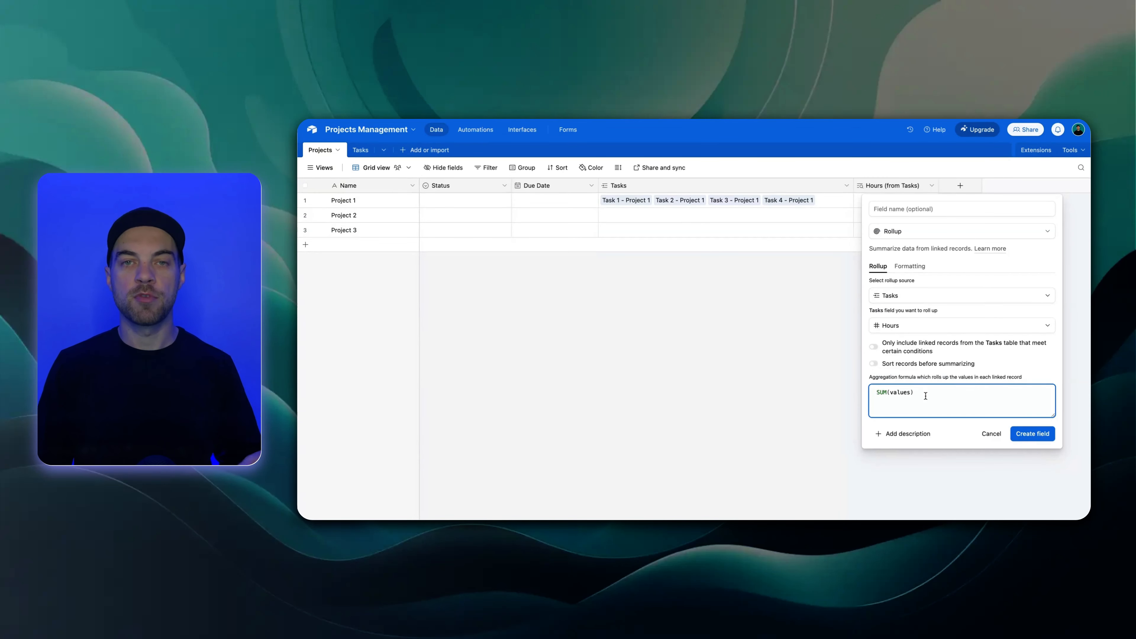
pyautogui.click(361, 148)
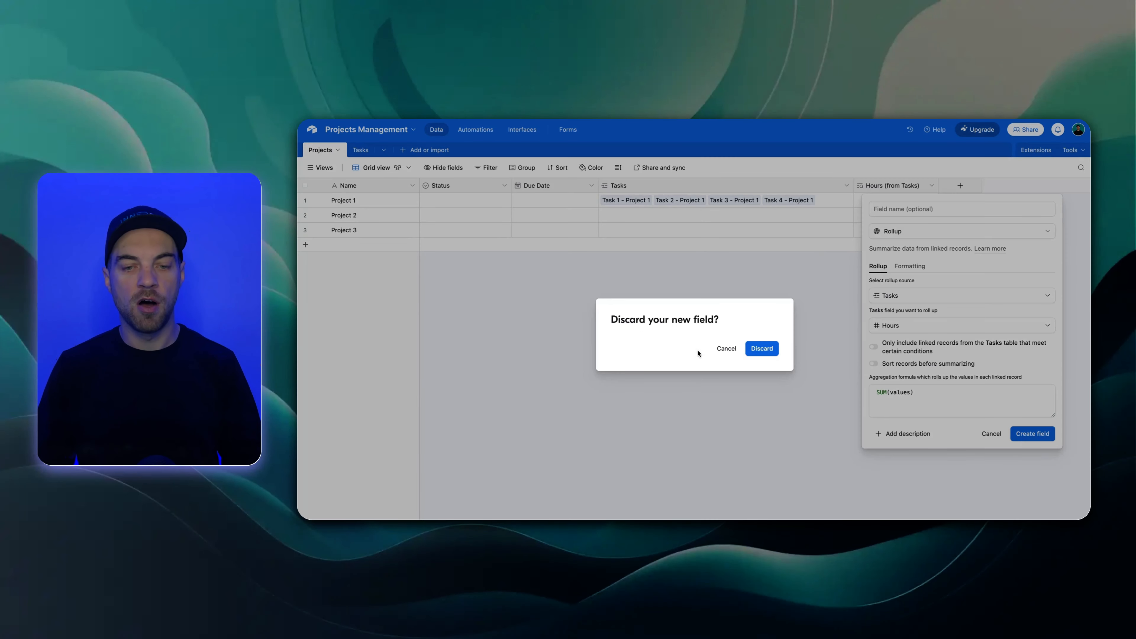
pyautogui.click(726, 349)
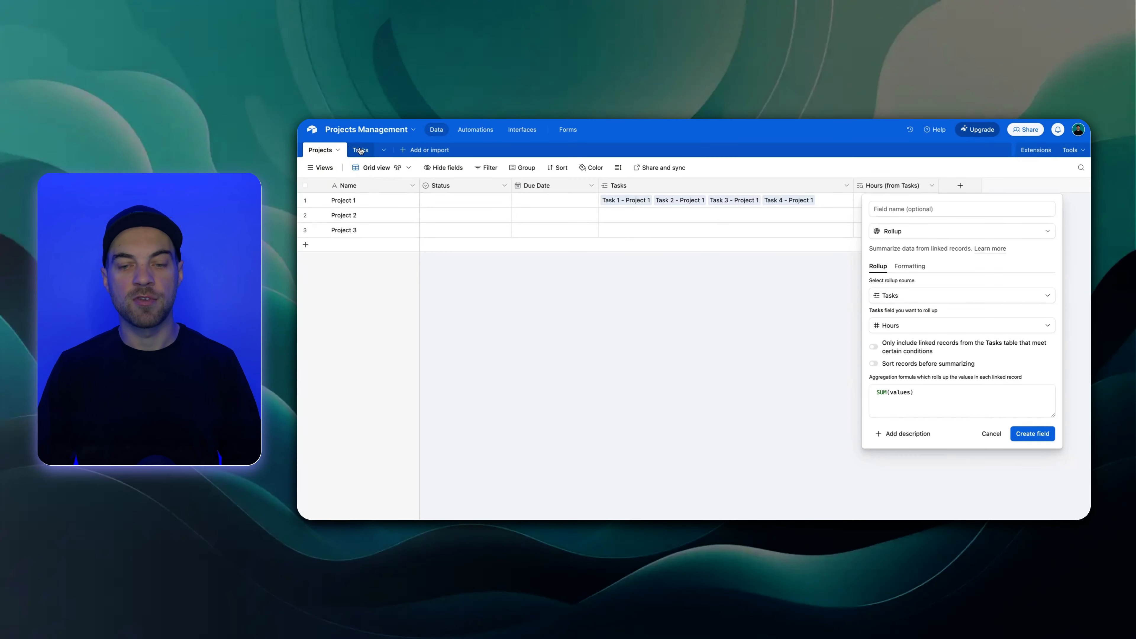
pyautogui.click(1040, 440)
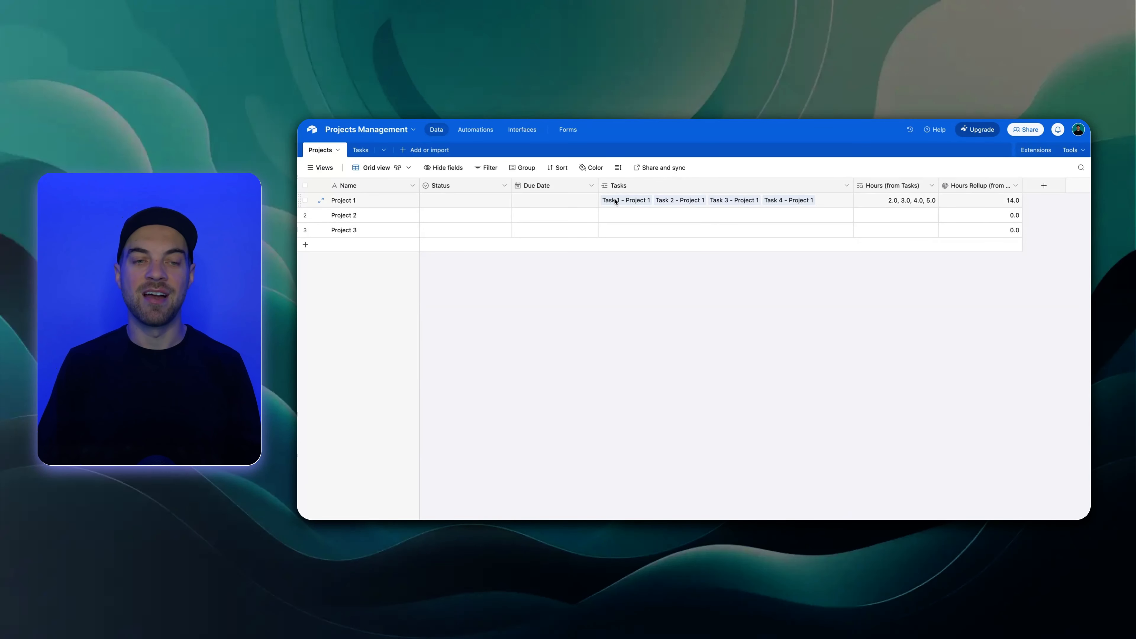
# Open the views list of the Tasks table and examine the available view types, including Timeline, Calendar and Gallery
pyautogui.click(360, 150)
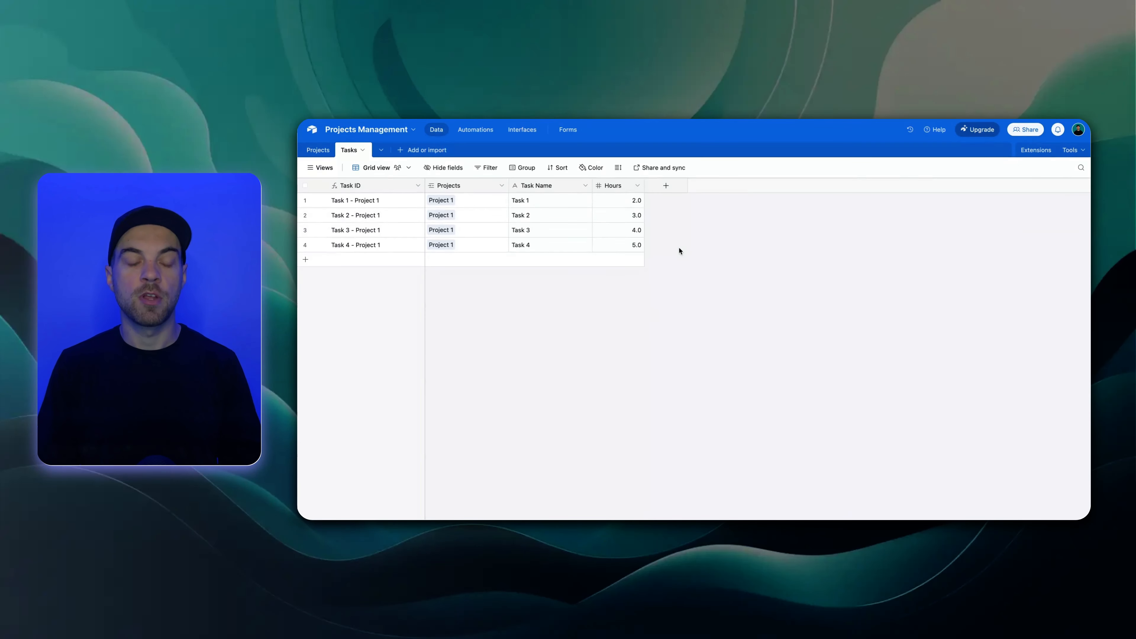
pyautogui.click(318, 171)
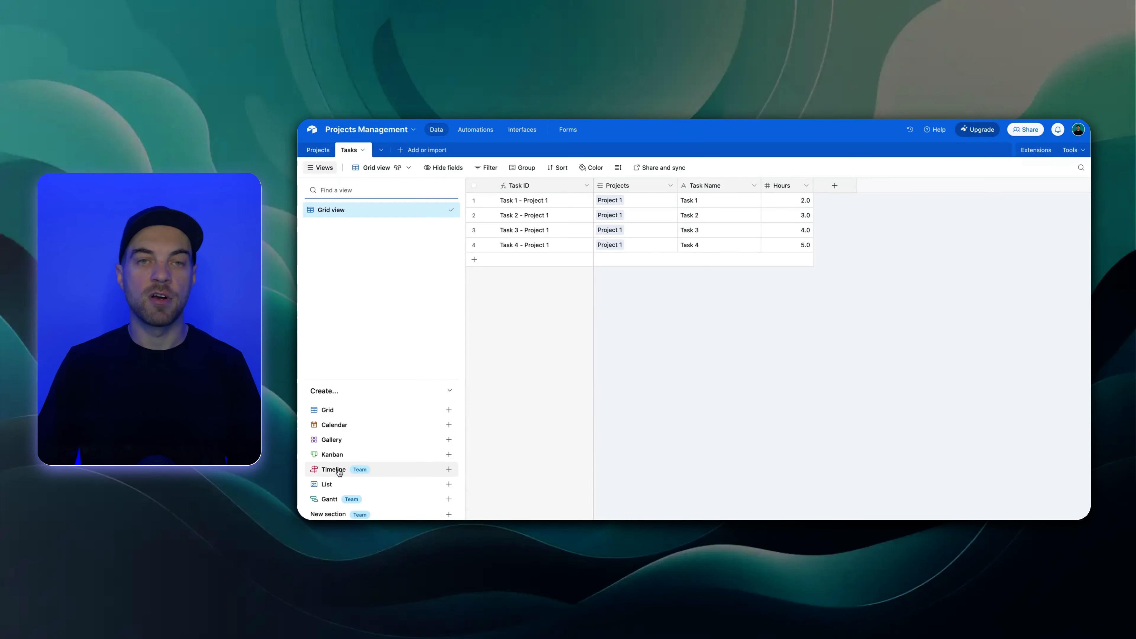
pyautogui.moveTo(347, 472)
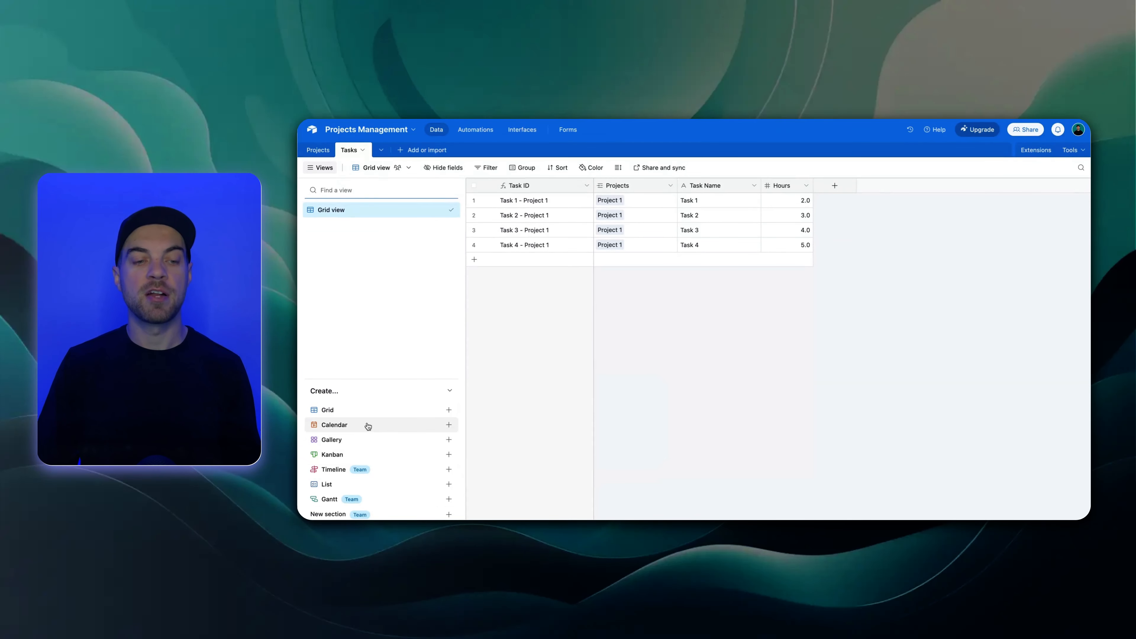
pyautogui.moveTo(368, 426)
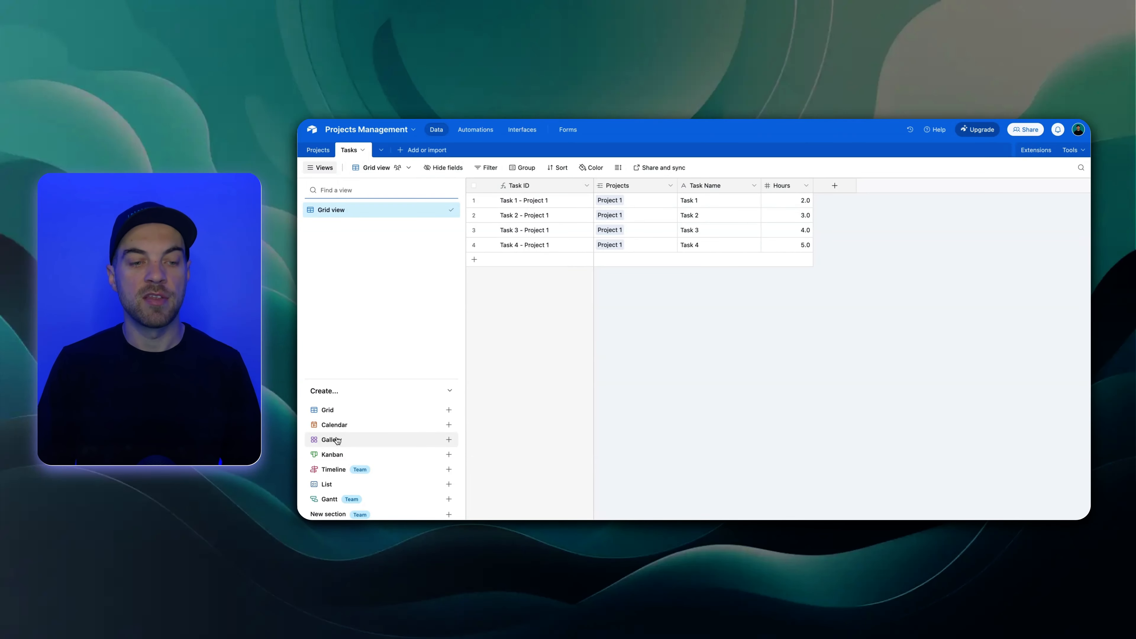
pyautogui.moveTo(337, 442)
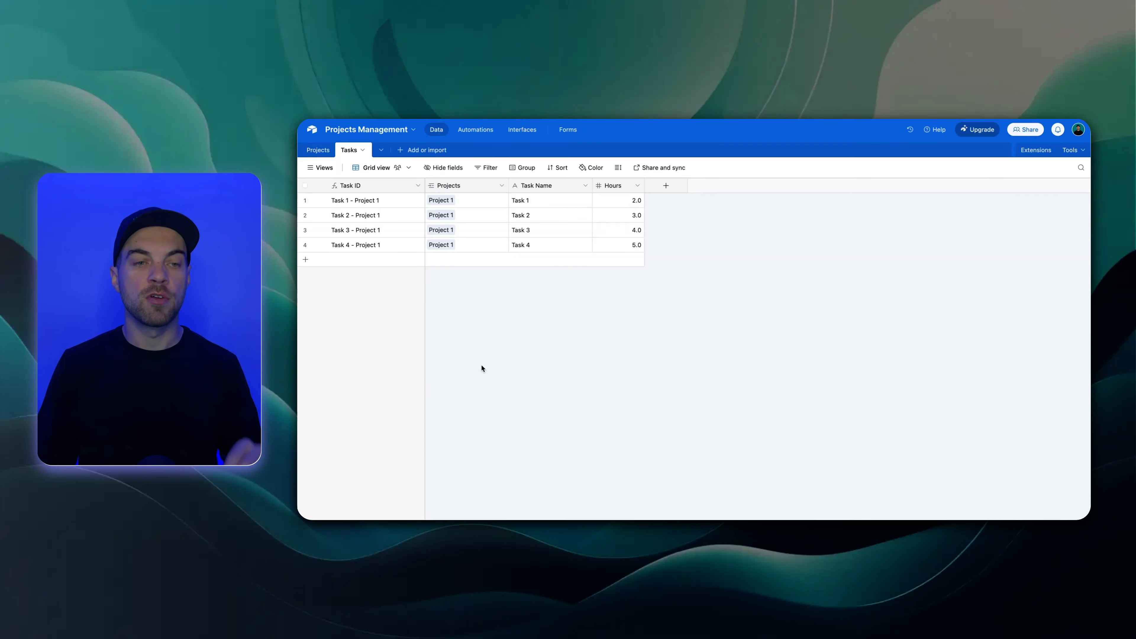
# Duplicate the Tasks table's Grid view, rename the copy Active Tasks, and hide the views list
pyautogui.click(318, 168)
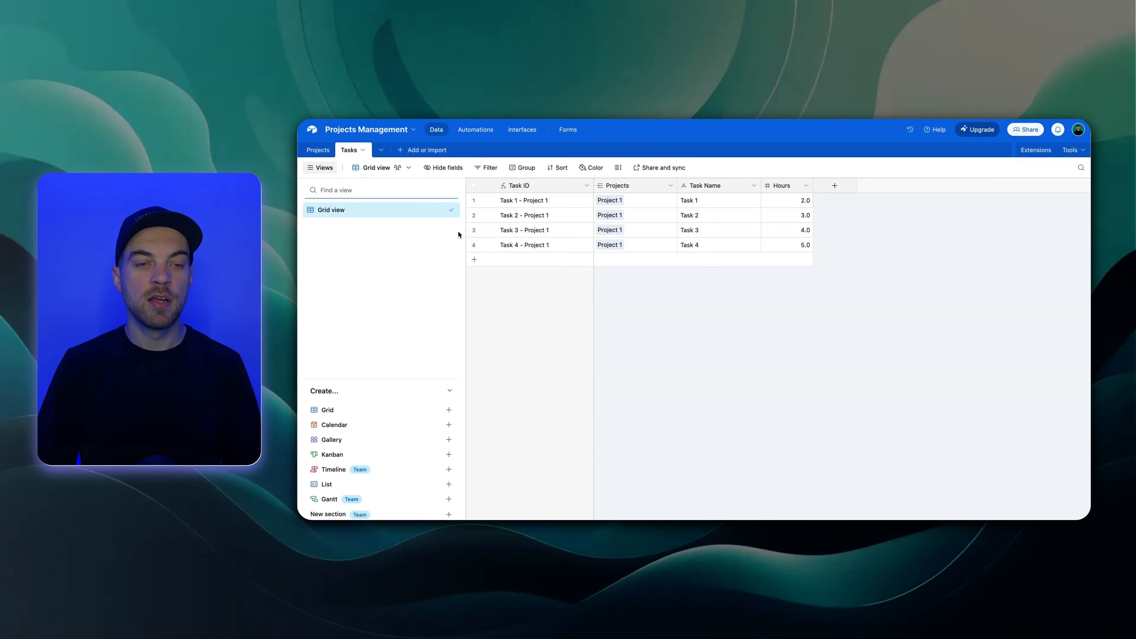
pyautogui.click(441, 211)
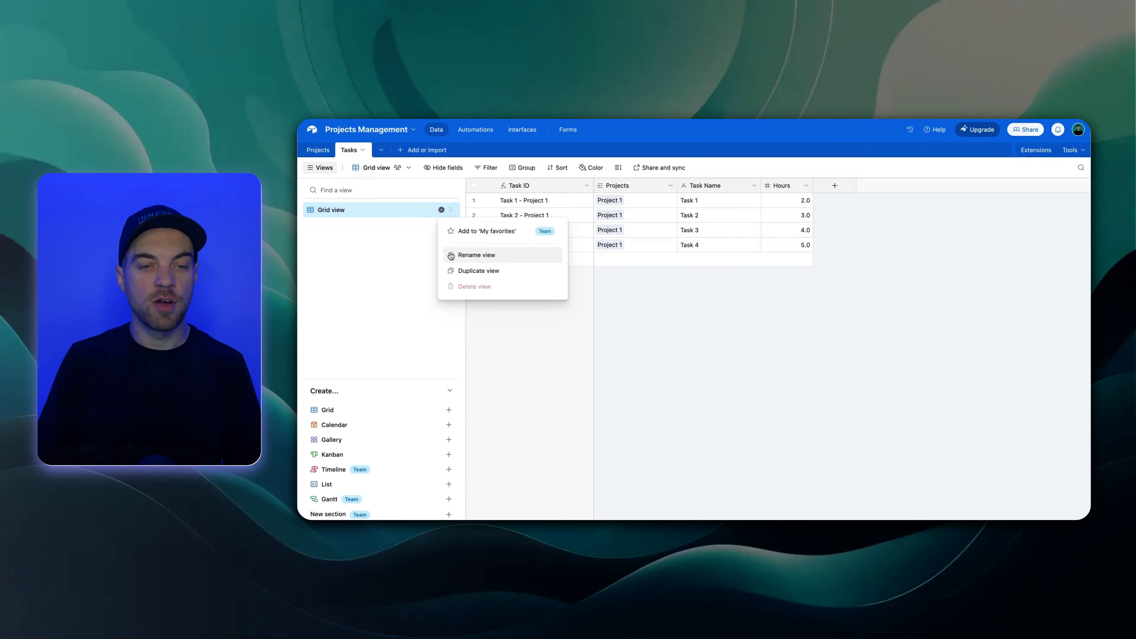
pyautogui.click(463, 270)
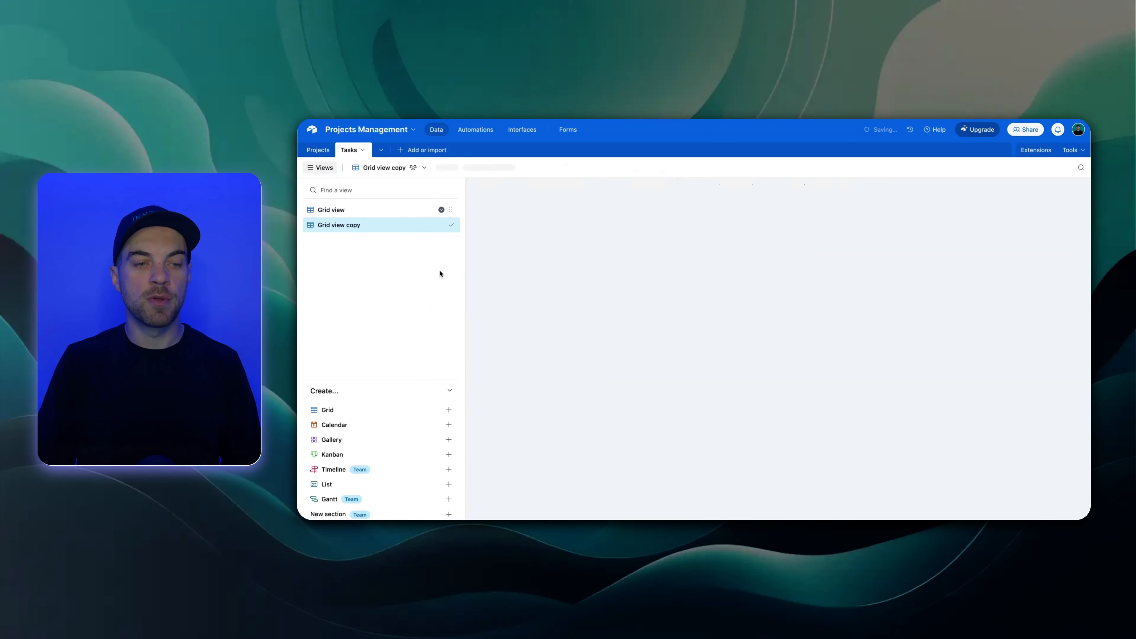
pyautogui.doubleClick(358, 225)
pyautogui.write('A')
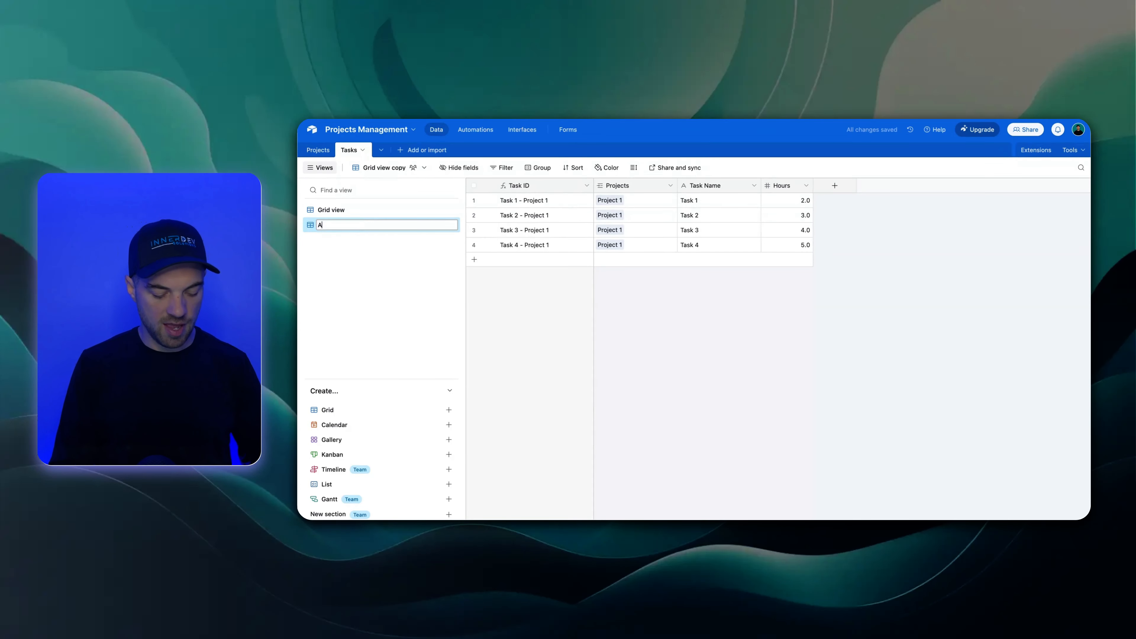
pyautogui.write('ctive Tasks')
pyautogui.press('Return')
pyautogui.click(320, 168)
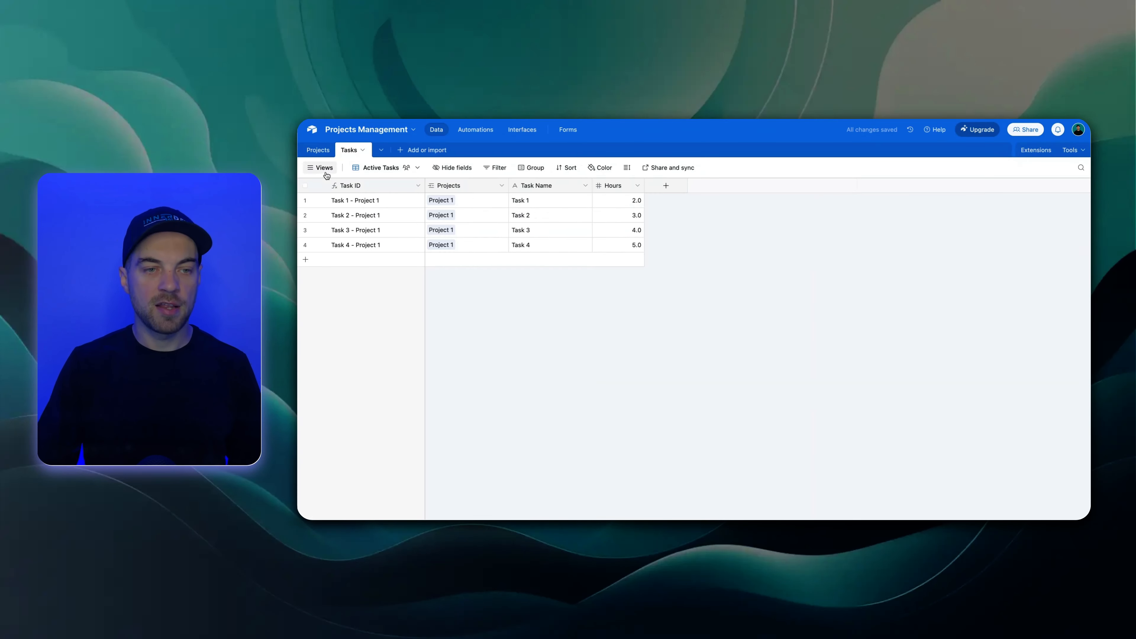
# Set up a new single select field named Status in the Tasks table
pyautogui.click(666, 186)
pyautogui.write('single')
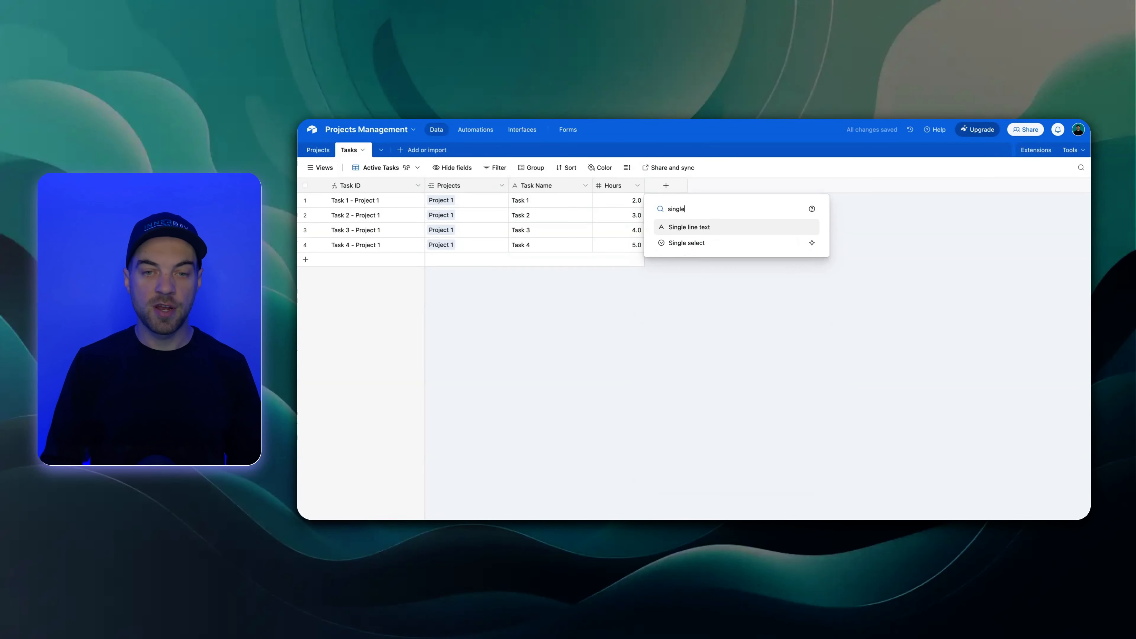
pyautogui.press('Down')
pyautogui.press('Return')
pyautogui.write('S')
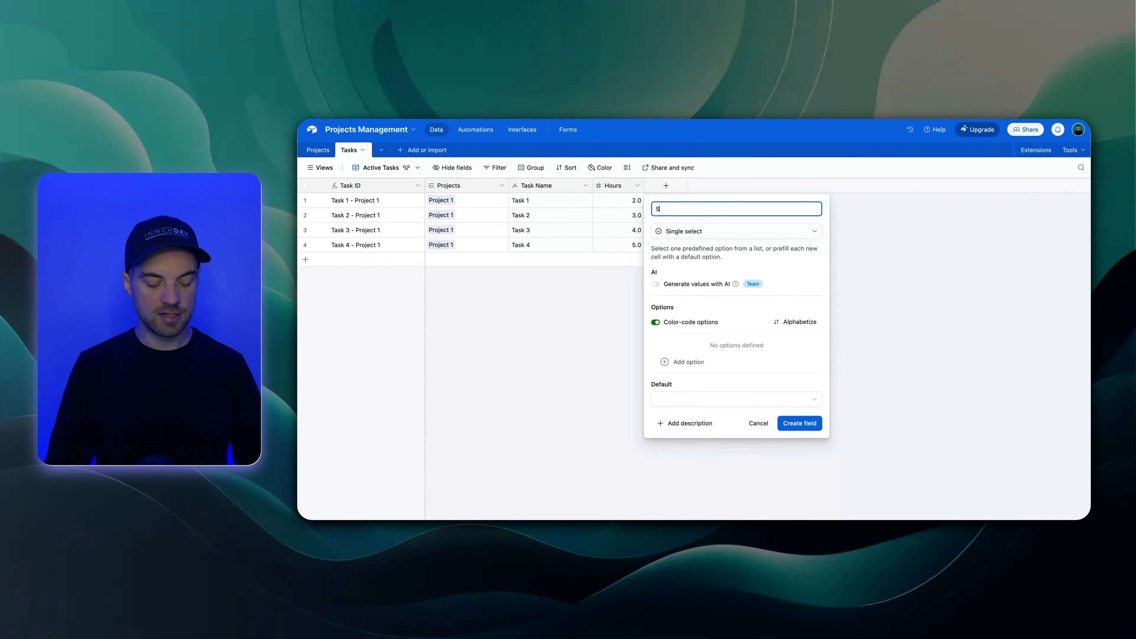
pyautogui.write('tatus')
# Define the Status field's options as Pending, In Process and Complete
pyautogui.click(691, 362)
pyautogui.write('Pe')
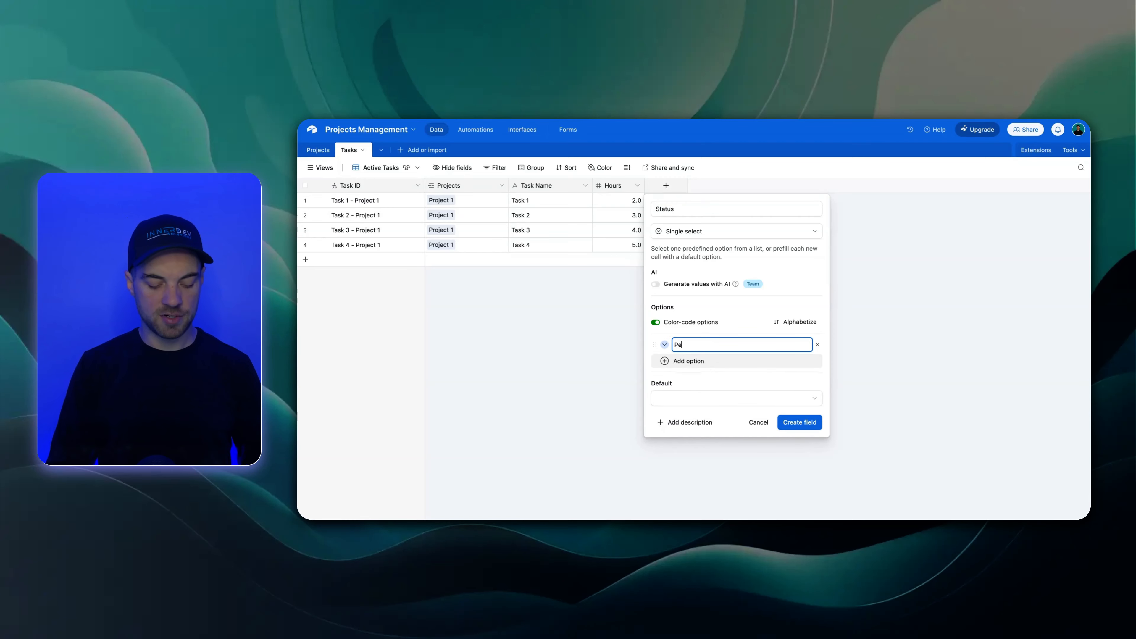
pyautogui.write('nding')
pyautogui.press('Return')
pyautogui.write('In Process')
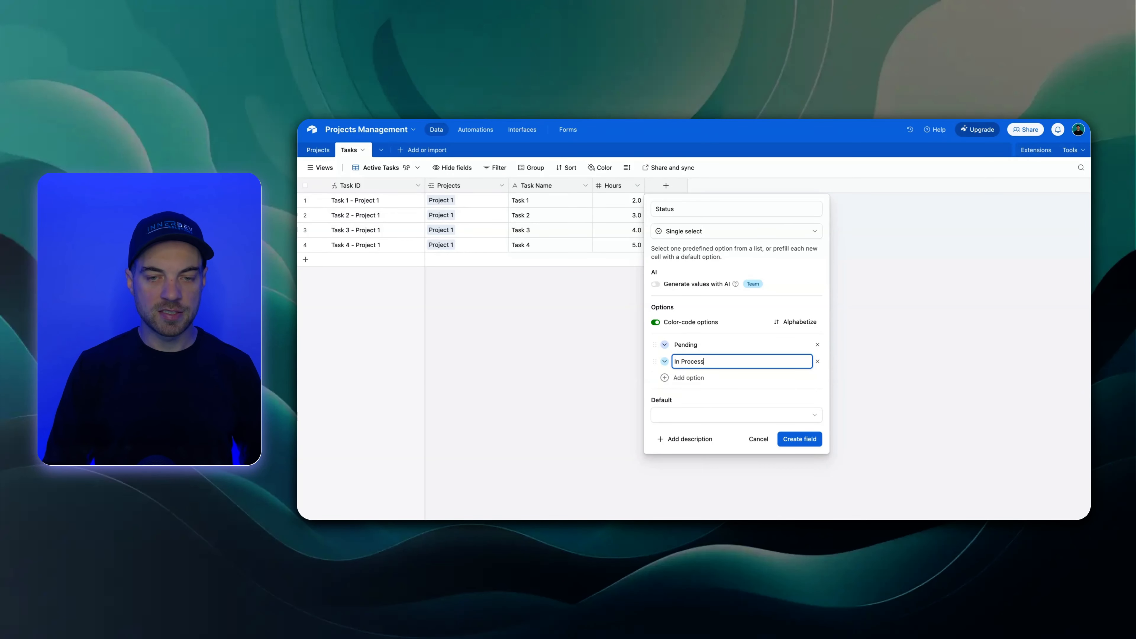
pyautogui.press('Return')
pyautogui.write('Complete')
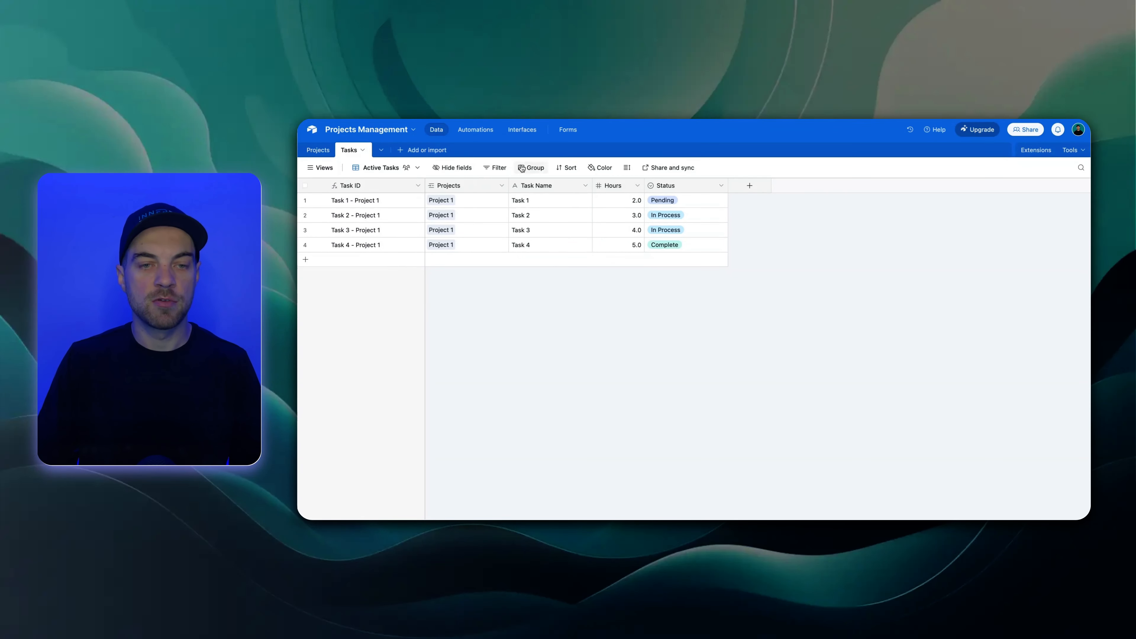
# Try grouping the records of the Active Tasks view by a field
pyautogui.click(529, 169)
pyautogui.click(559, 307)
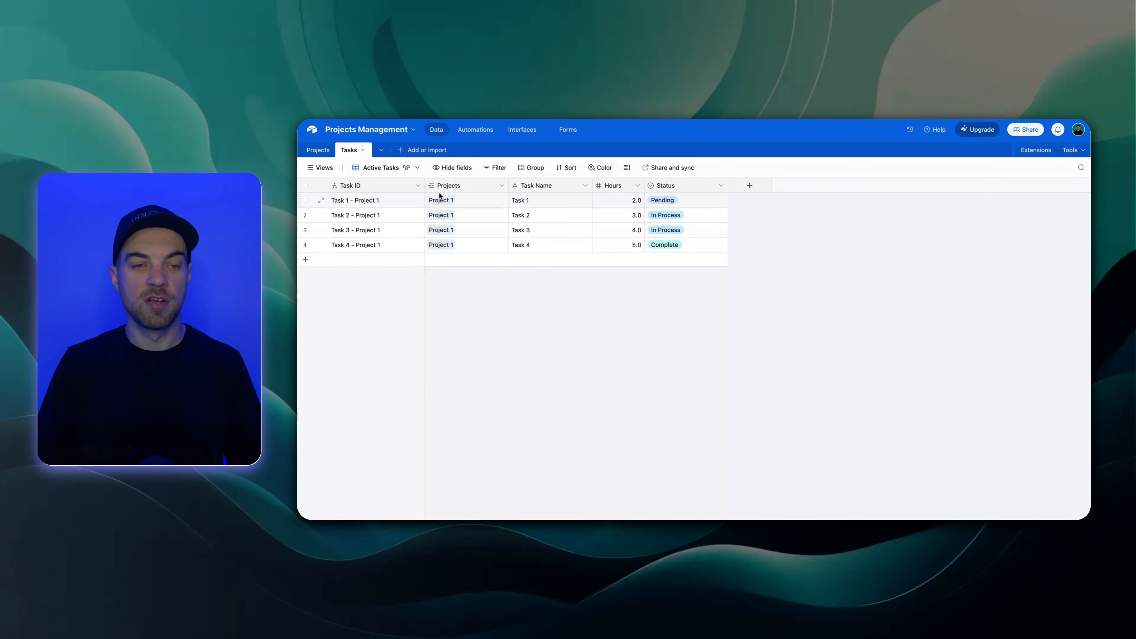
# Add two new records to the Tasks table with the task names Task 1 and Task 2
pyautogui.click(306, 259)
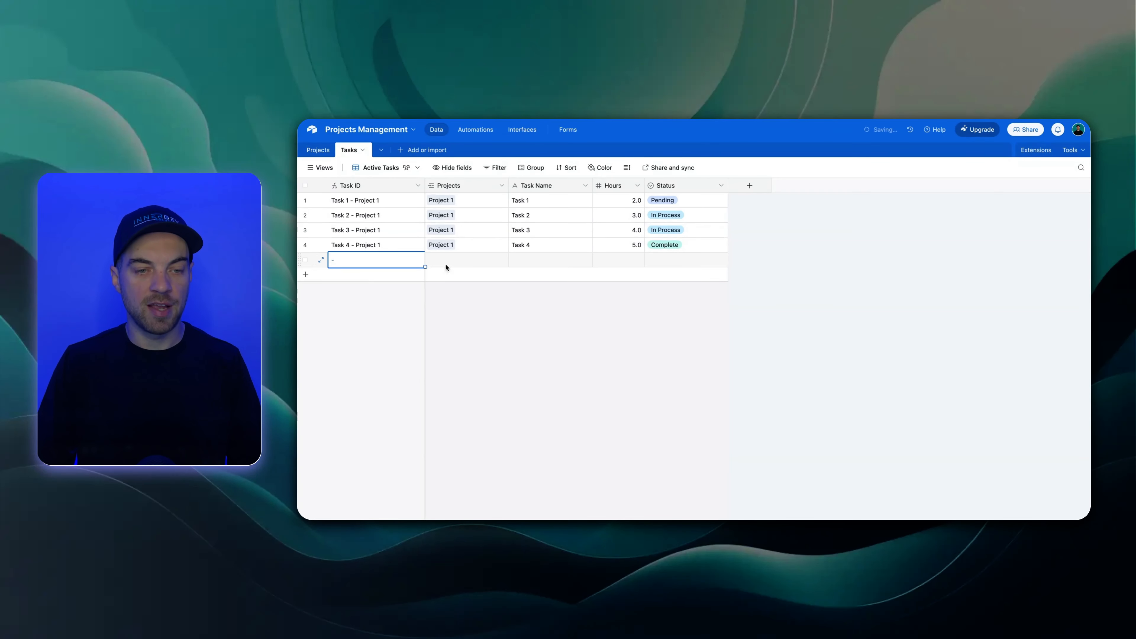
pyautogui.click(306, 275)
pyautogui.click(548, 259)
pyautogui.write('Task 2')
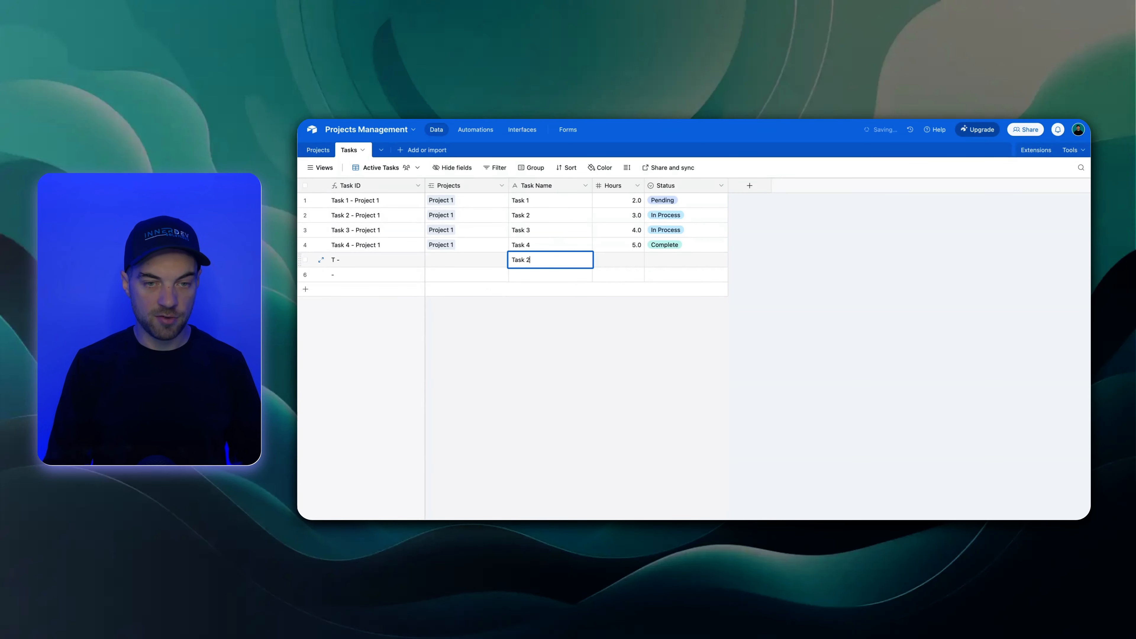
pyautogui.press('BackSpace')
pyautogui.write('1')
pyautogui.press('Return')
pyautogui.write('Task')
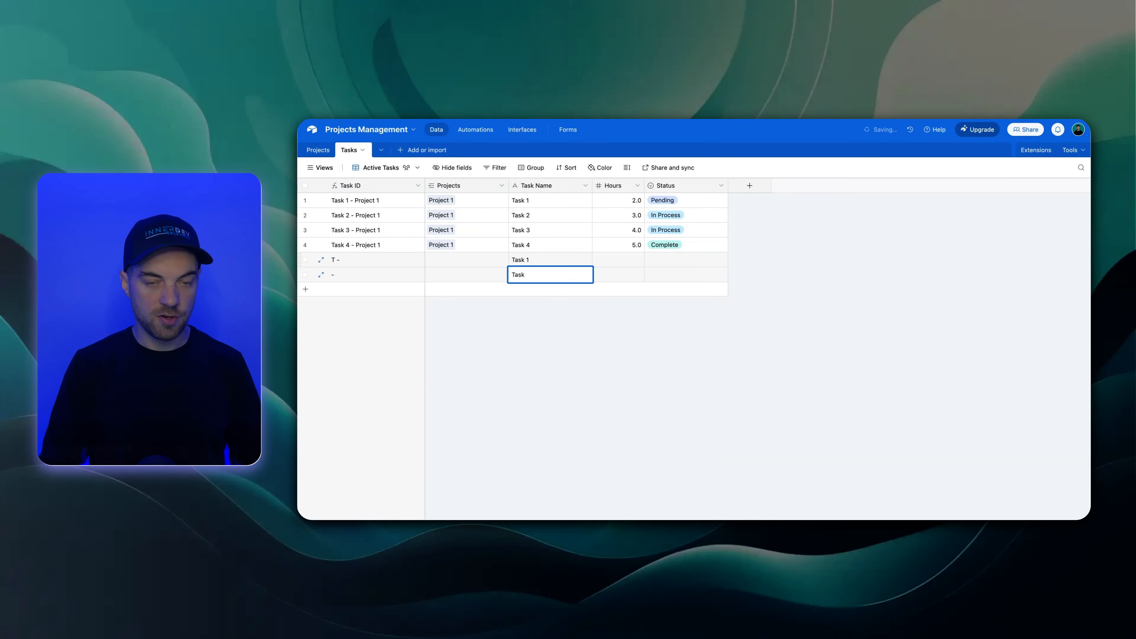
pyautogui.write(' 2')
# Link both new task records to Project 2 by setting it on the first and filling it down to the second
pyautogui.click(443, 261)
pyautogui.click(433, 260)
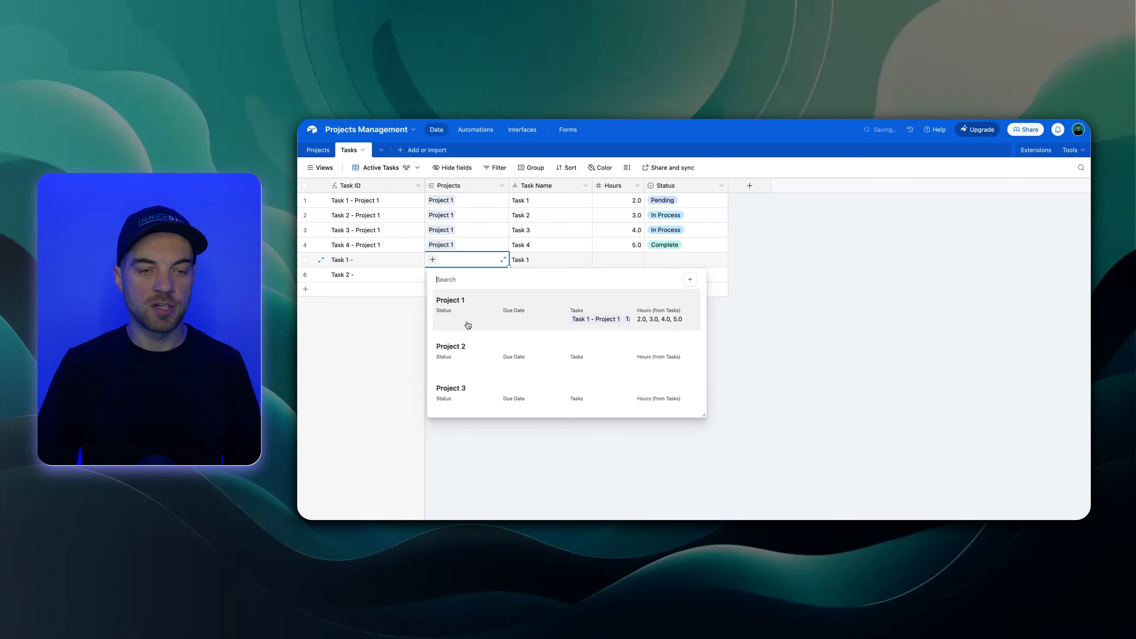
pyautogui.click(470, 349)
pyautogui.moveTo(509, 267); pyautogui.dragTo(506, 277)
pyautogui.click(498, 326)
# Group the Active Tasks view's records by the Projects field and hide the views list
pyautogui.click(325, 167)
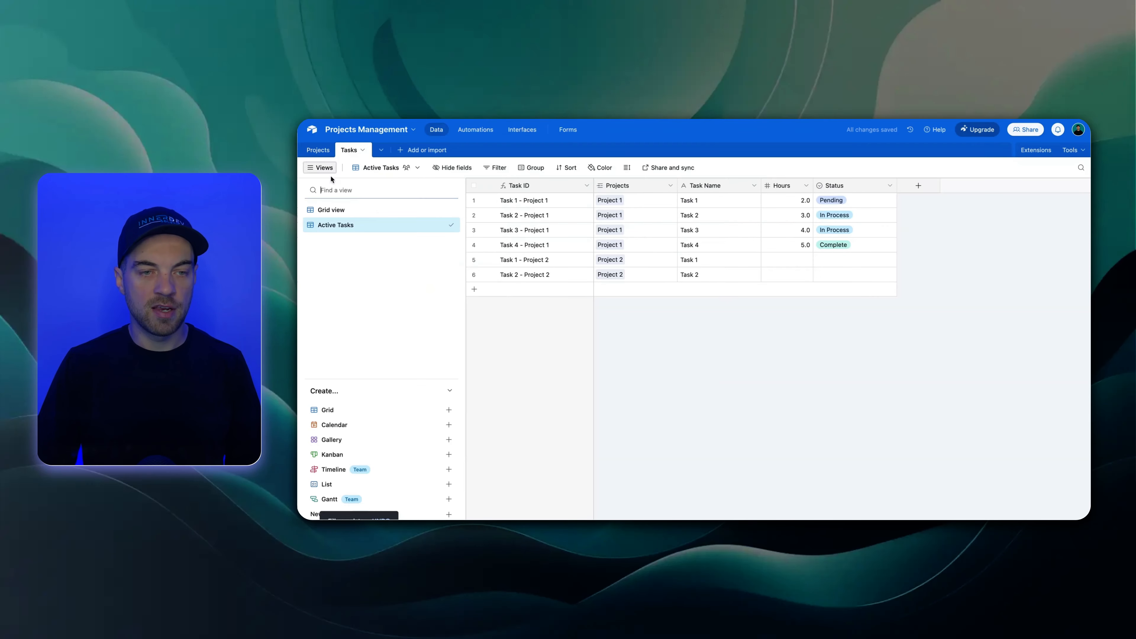
pyautogui.click(333, 210)
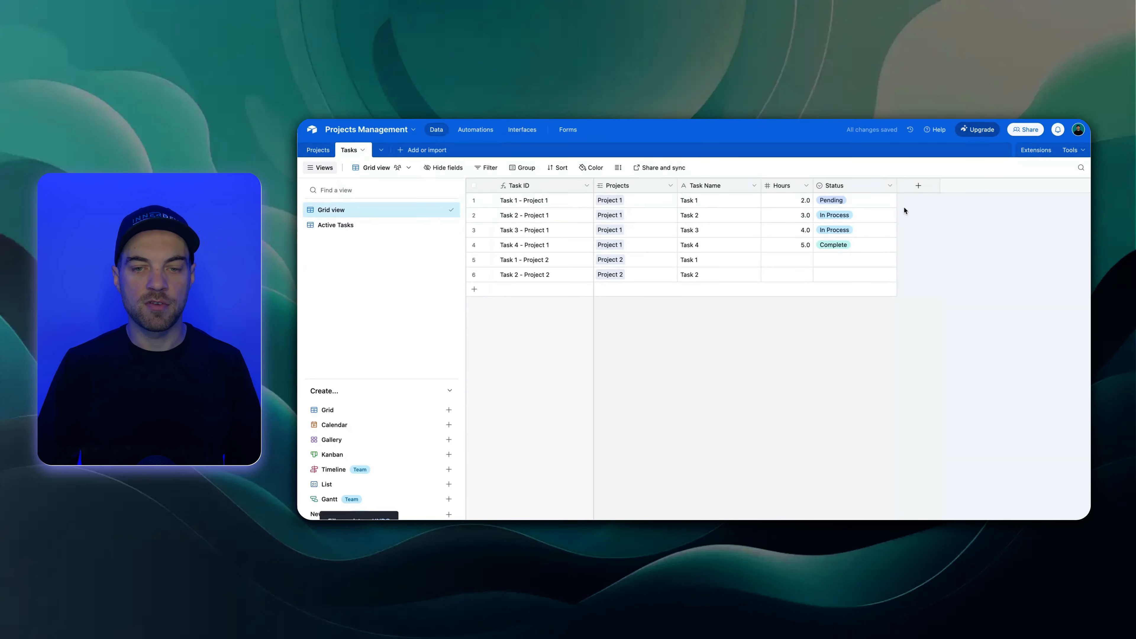
pyautogui.click(332, 229)
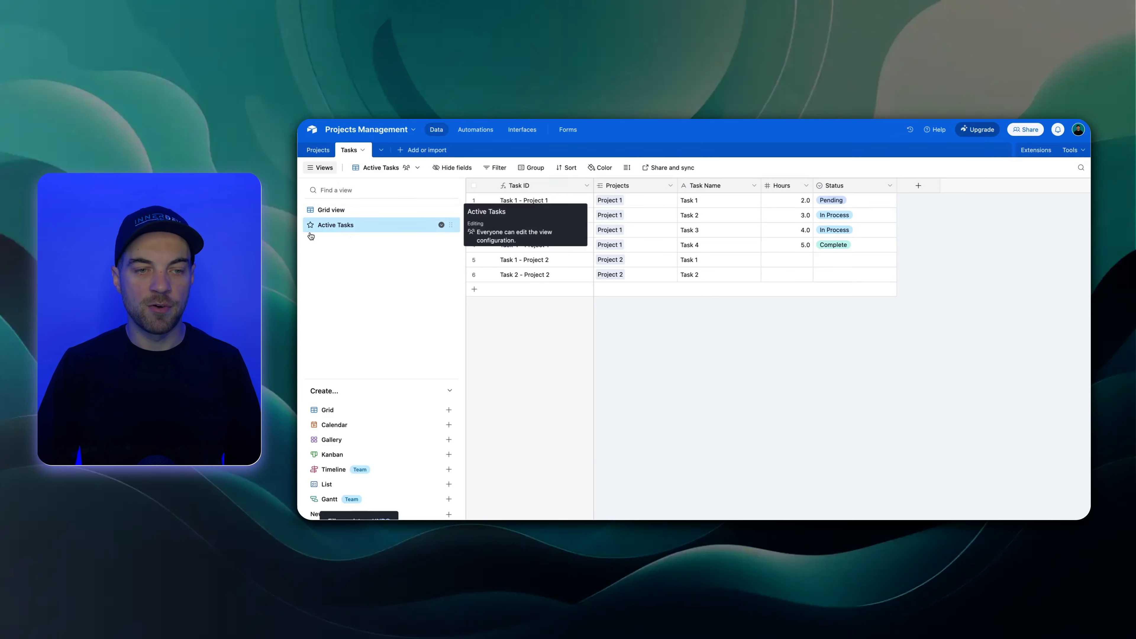
pyautogui.click(528, 169)
pyautogui.click(548, 217)
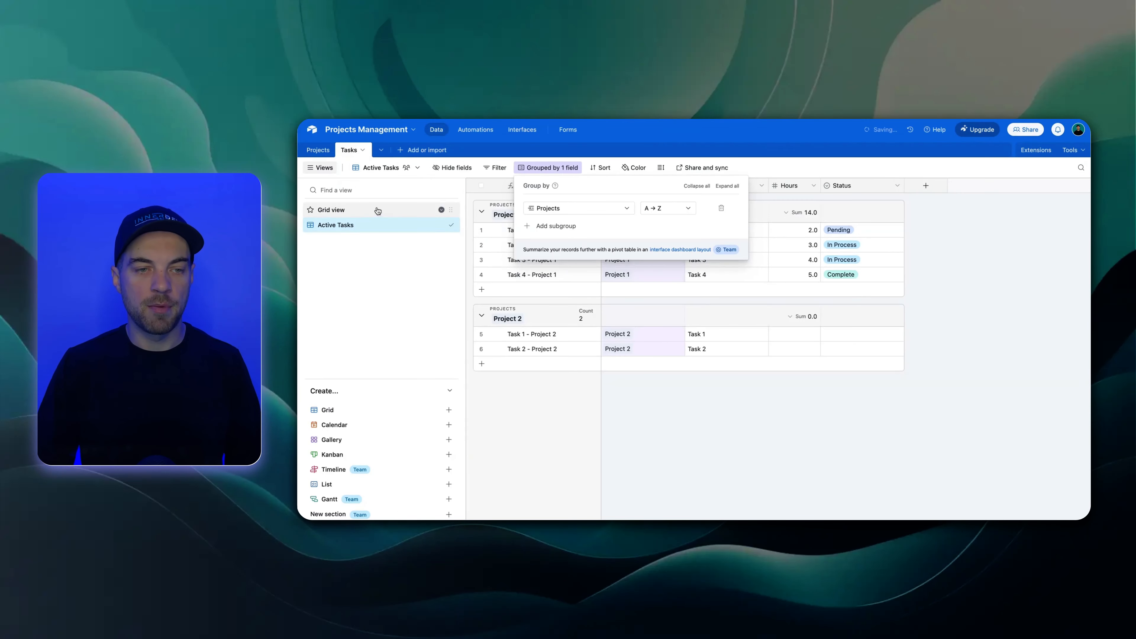
pyautogui.click(320, 169)
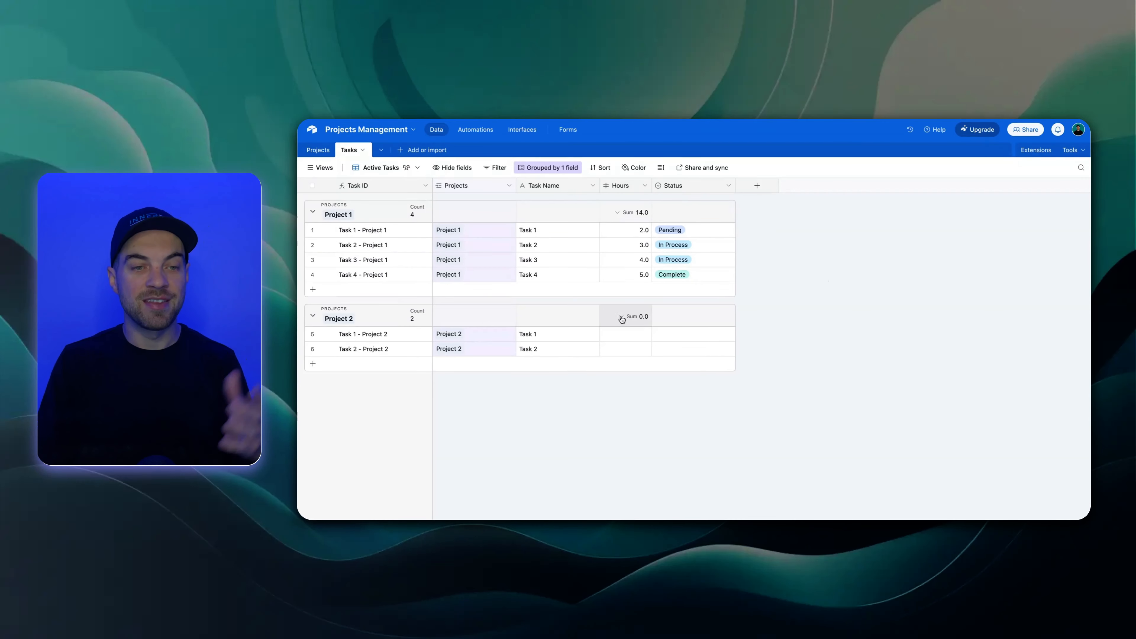
# Hide the Status field in the Active Tasks view and compare the view with Grid view
pyautogui.click(726, 185)
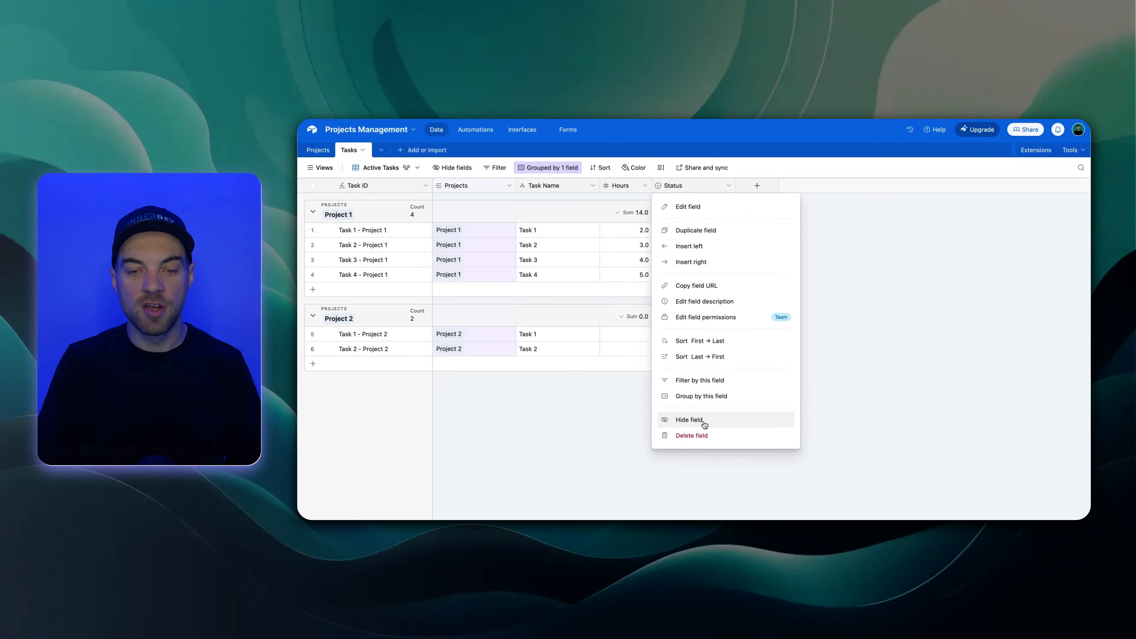
pyautogui.click(761, 418)
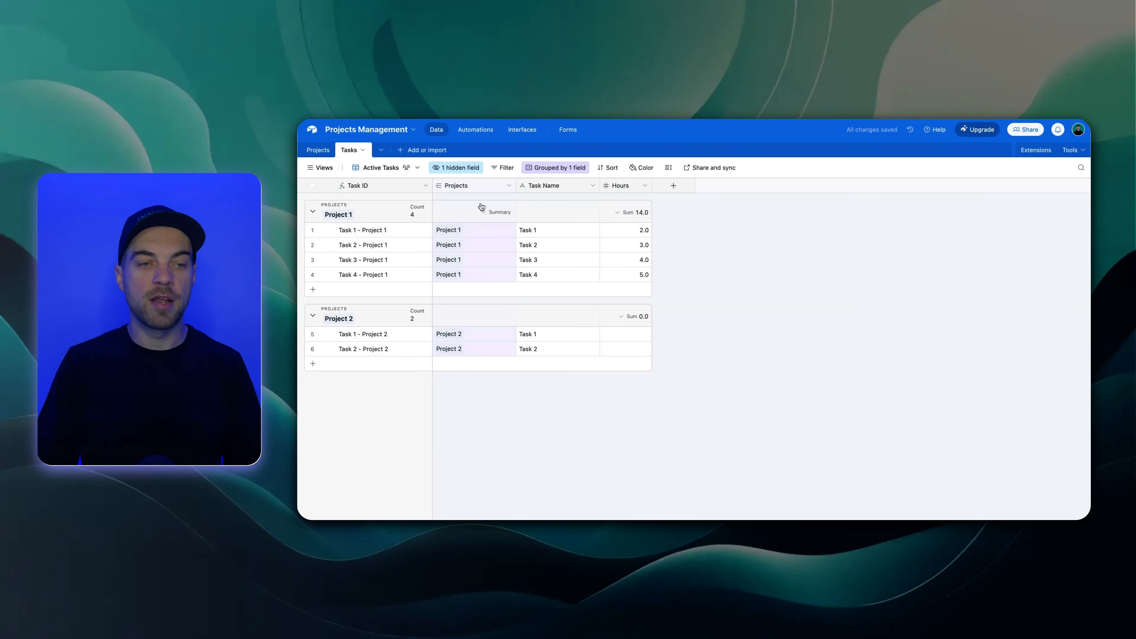
pyautogui.click(320, 167)
pyautogui.click(335, 210)
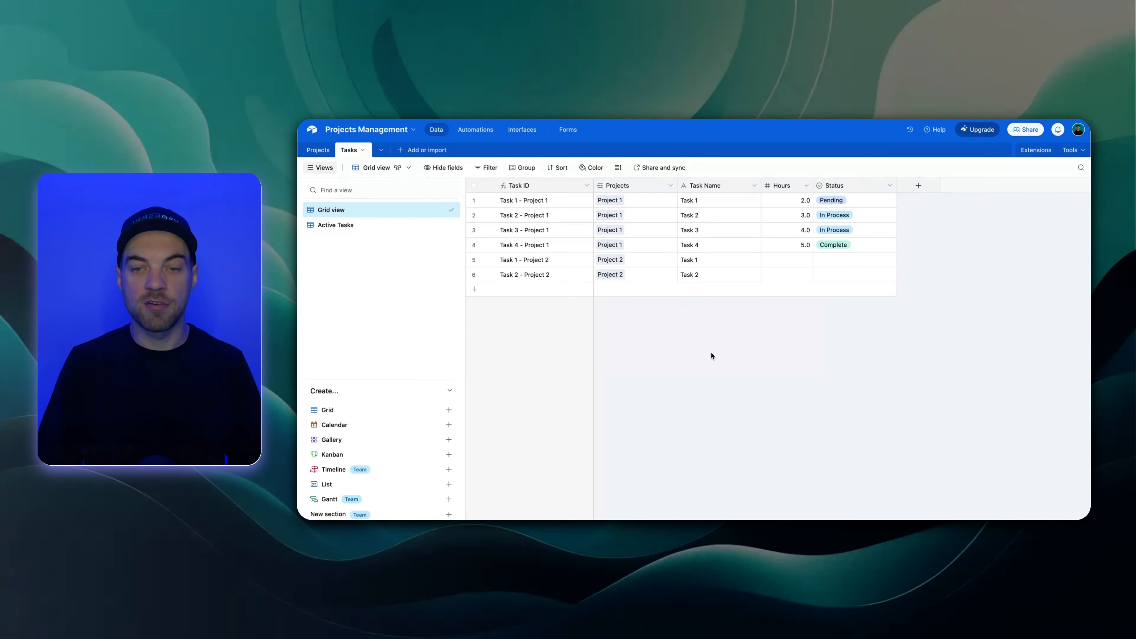
pyautogui.click(336, 225)
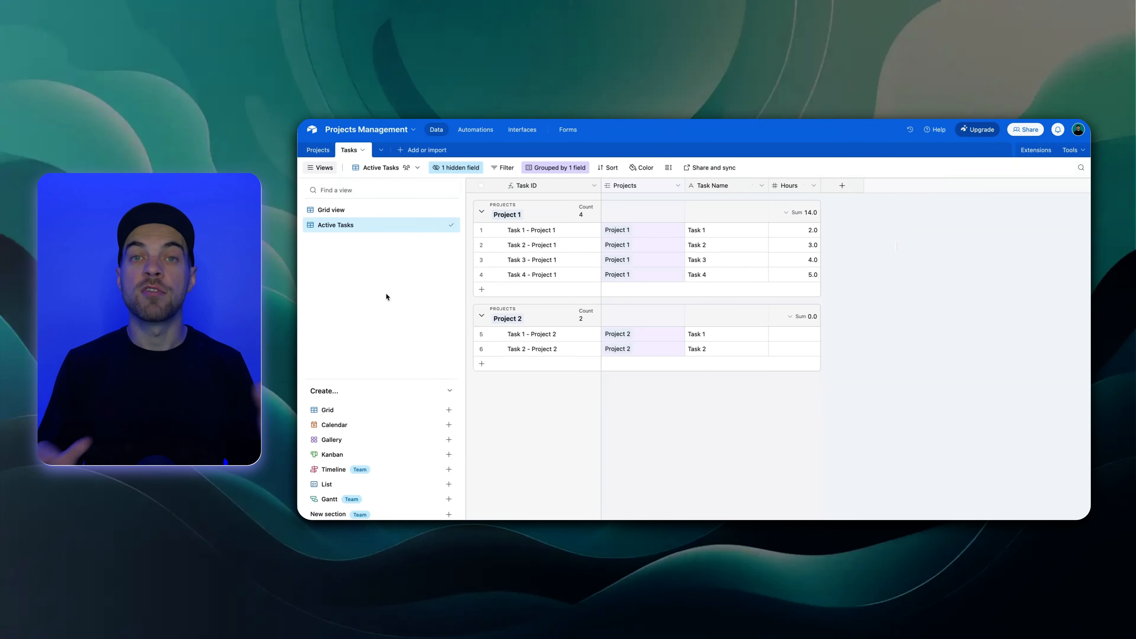
pyautogui.click(333, 170)
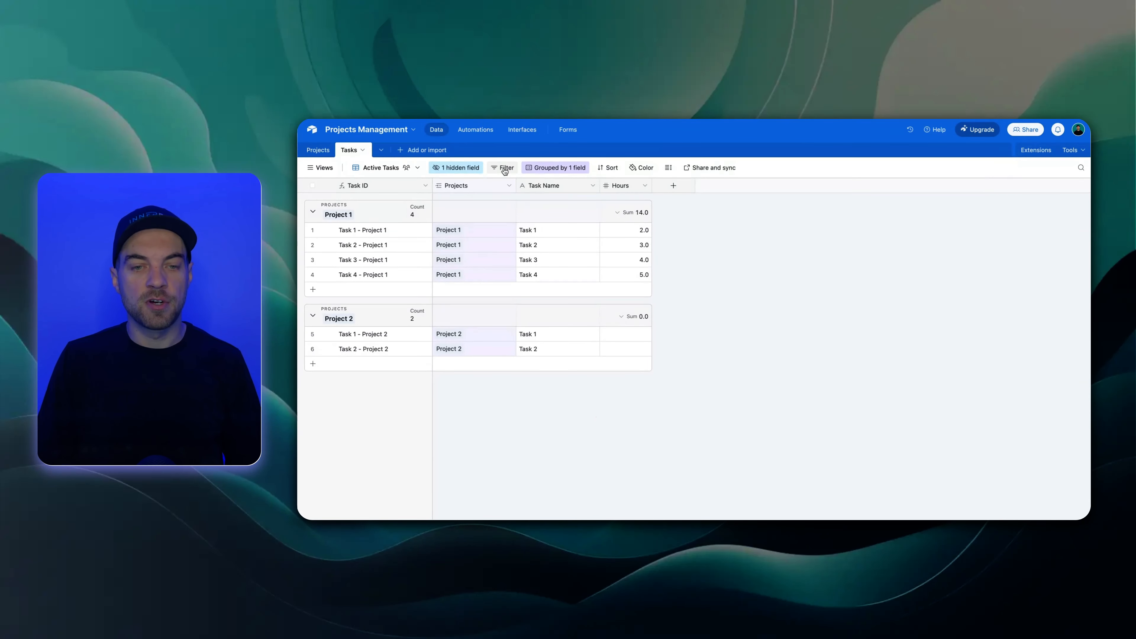
# Show the hidden Status field again in the Active Tasks view
pyautogui.click(584, 171)
pyautogui.click(474, 168)
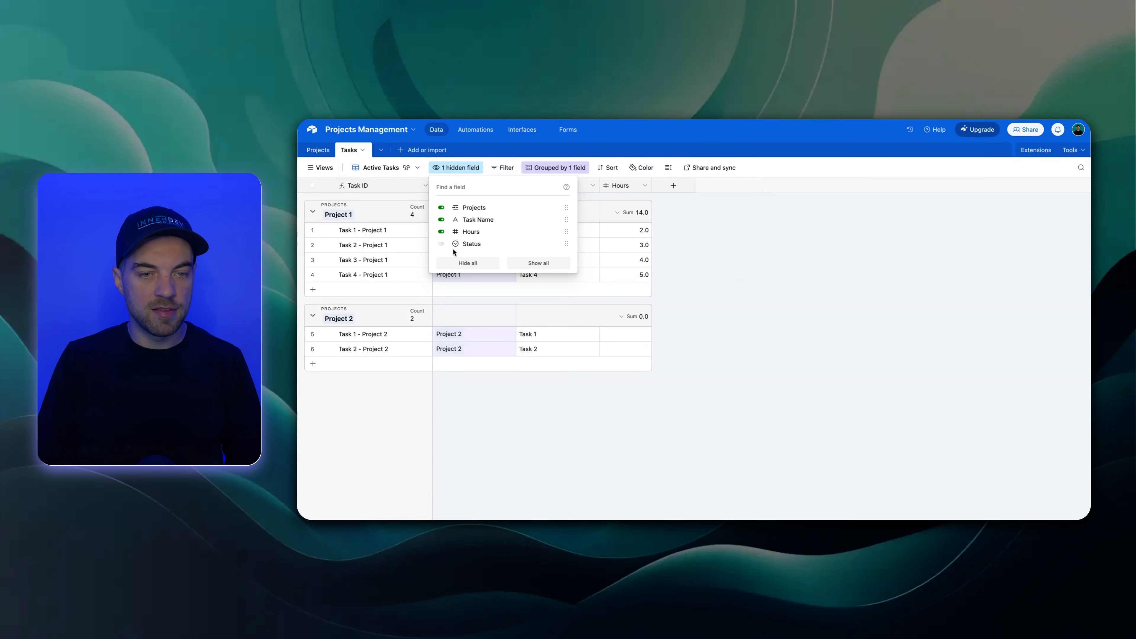
pyautogui.click(465, 244)
pyautogui.click(899, 331)
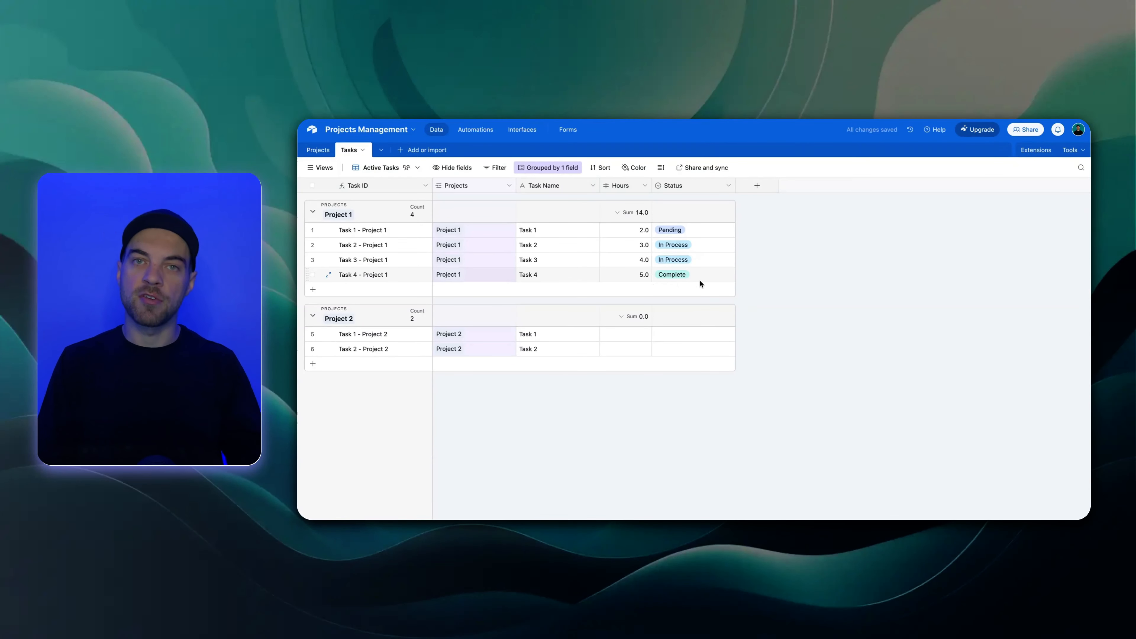
# Filter the Active Tasks view to records whose Status is any of Pending or In Process
pyautogui.click(493, 169)
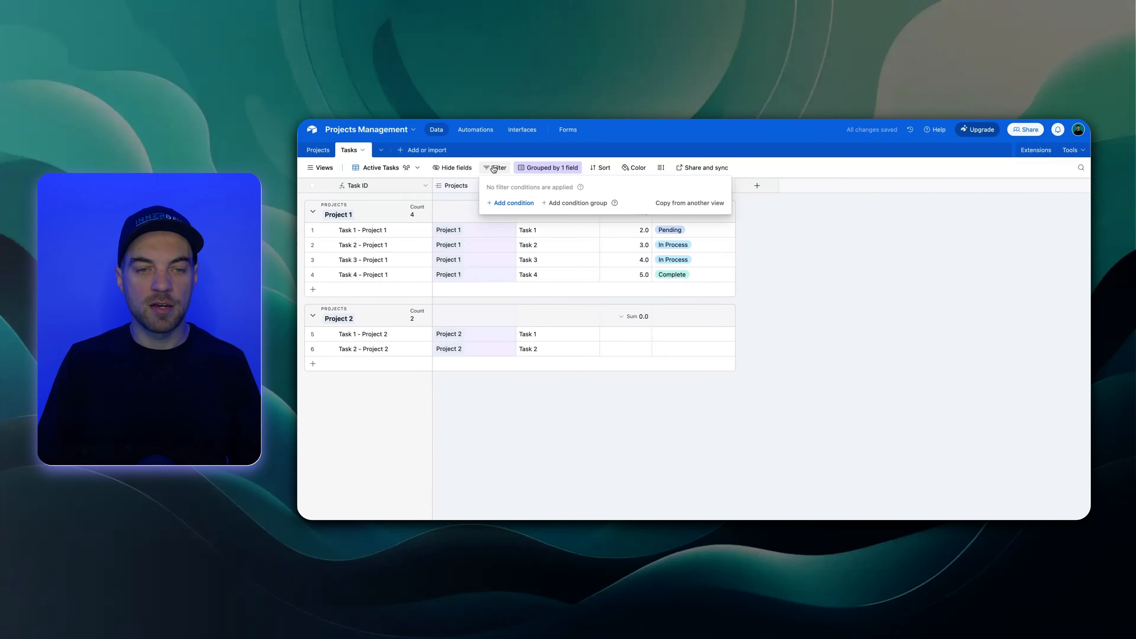
pyautogui.click(519, 203)
pyautogui.click(536, 205)
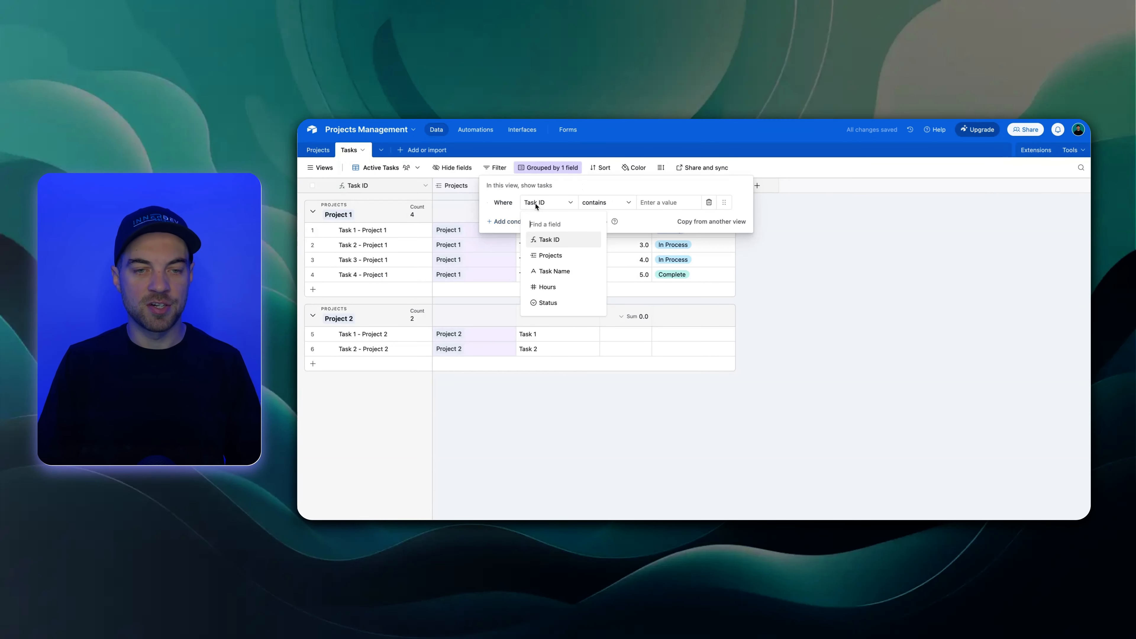
pyautogui.click(563, 303)
pyautogui.click(595, 203)
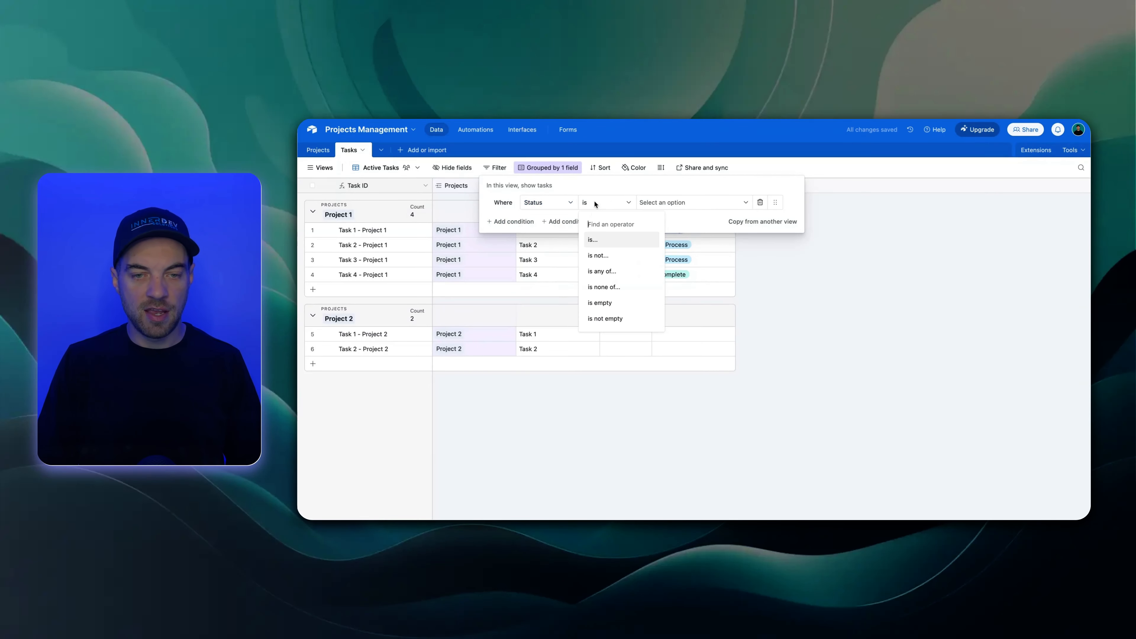
pyautogui.click(608, 273)
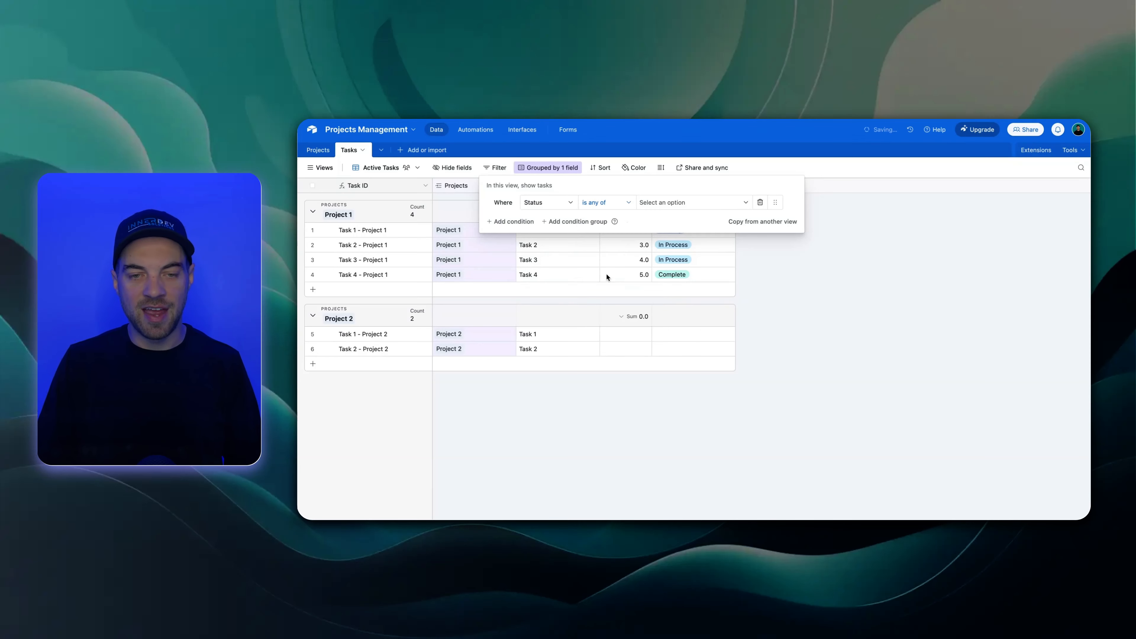
pyautogui.click(672, 211)
pyautogui.click(672, 240)
pyautogui.click(675, 257)
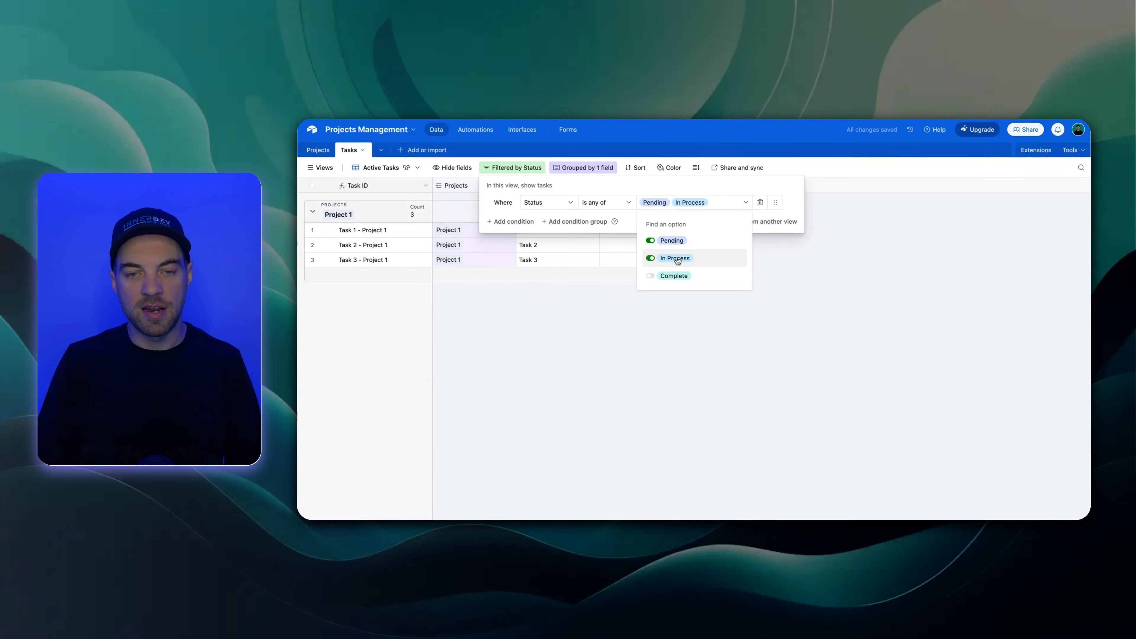
pyautogui.click(560, 331)
pyautogui.click(580, 354)
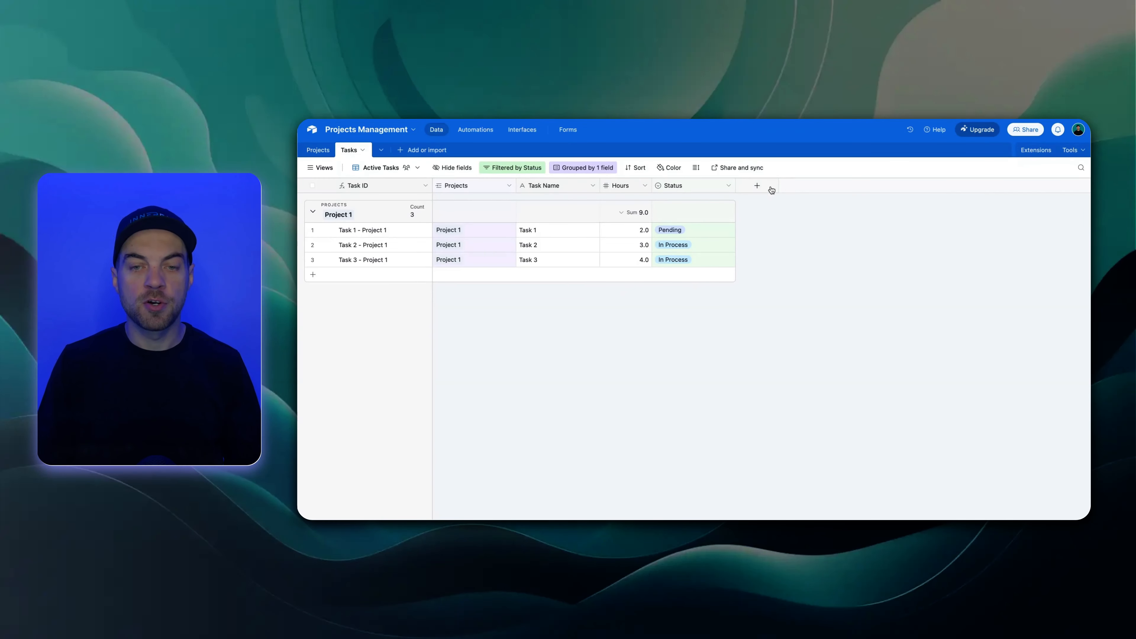
# Create a currency field named Rate in the Tasks table, keeping the default formatting
pyautogui.click(756, 190)
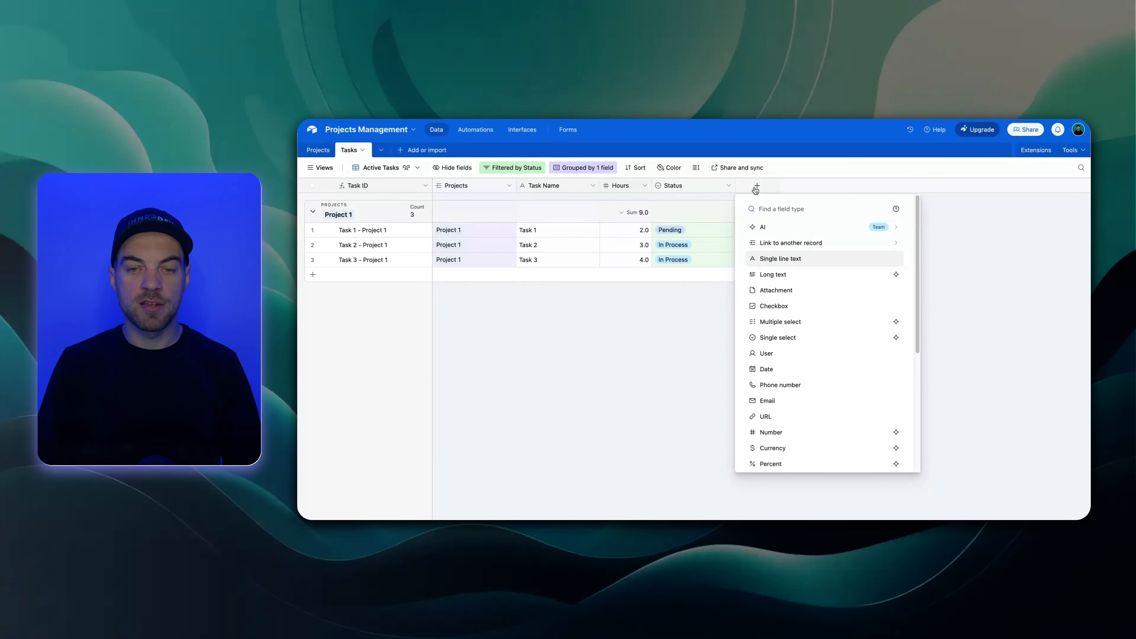
pyautogui.write('curre')
pyautogui.press('Return')
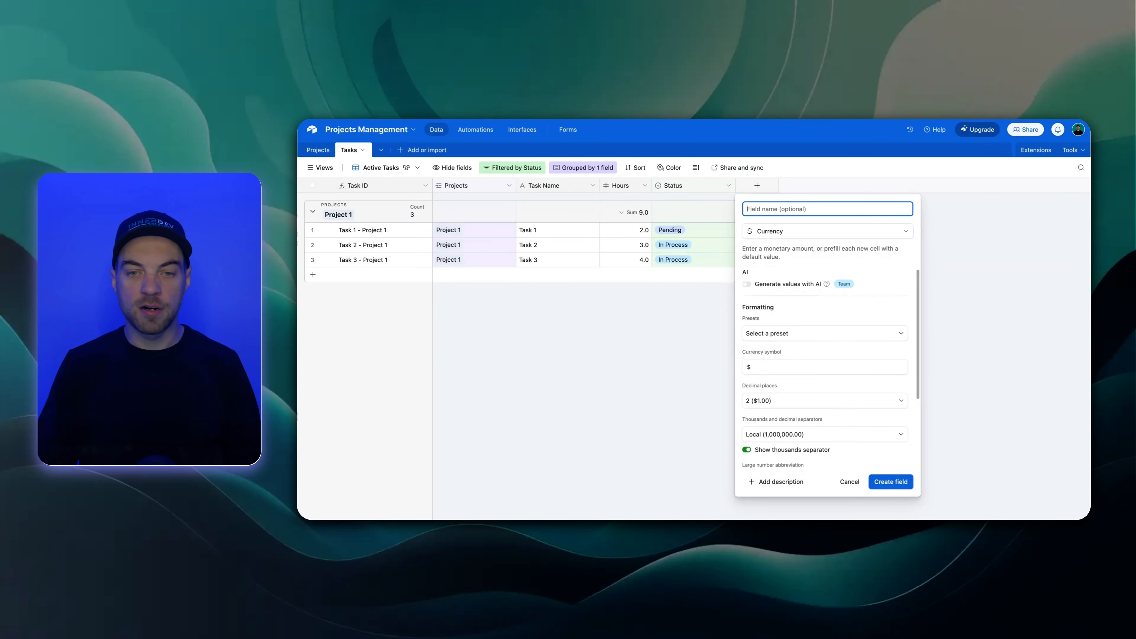
pyautogui.write('Raste')
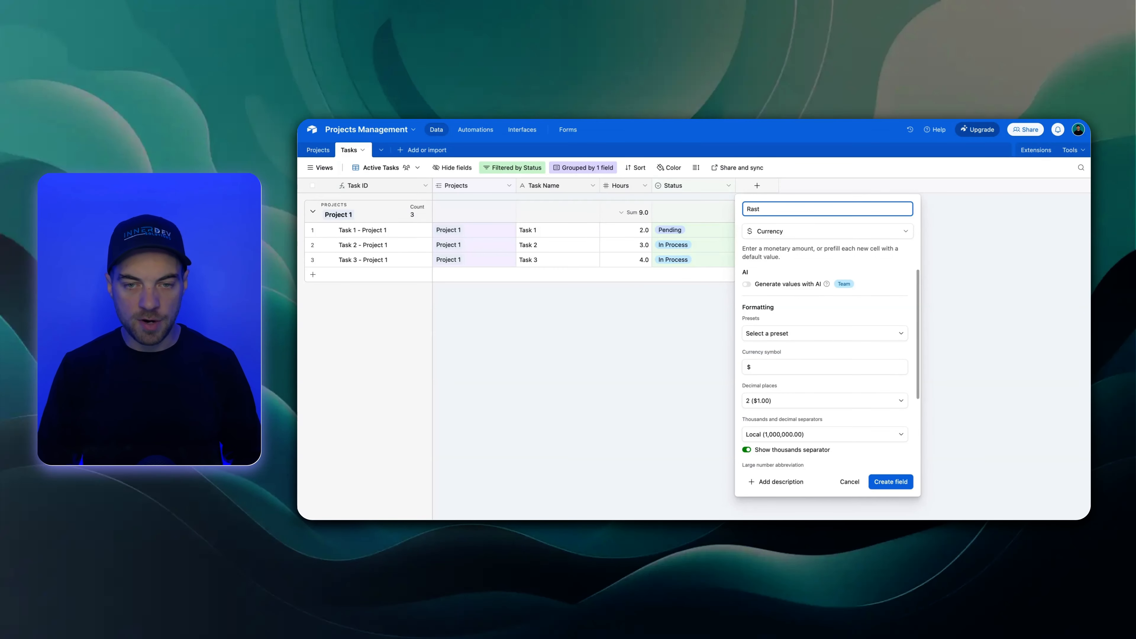
pyautogui.click(891, 482)
# Set the Rate of Project 1's first task to 100 and fill it down to the other two listed tasks
pyautogui.click(764, 230)
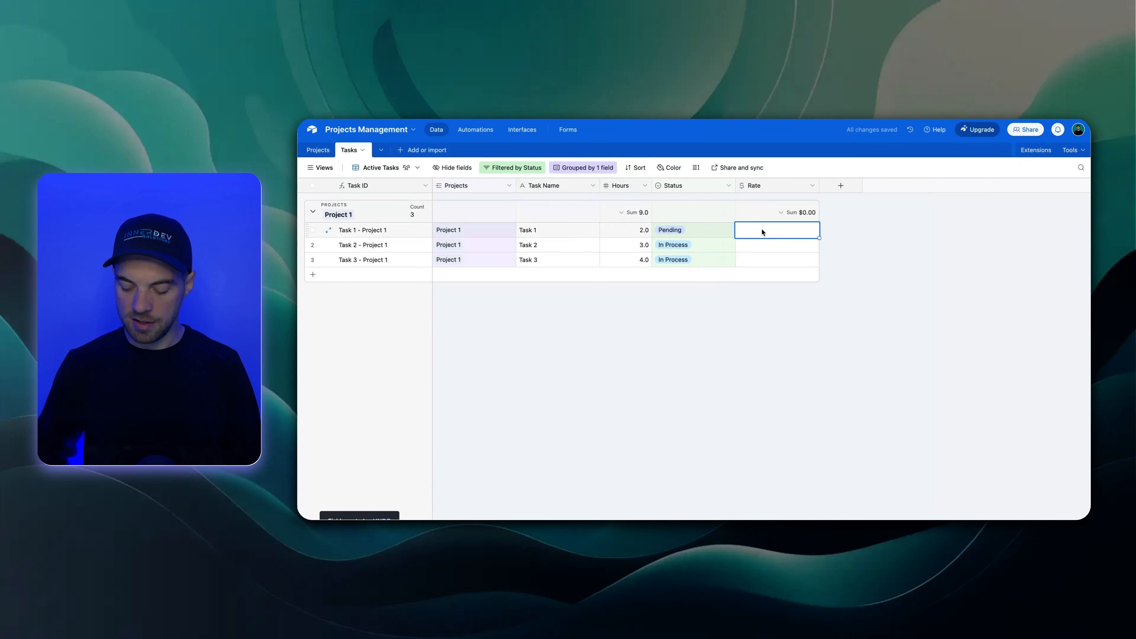
pyautogui.write('100')
pyautogui.press('Return')
pyautogui.press('Up')
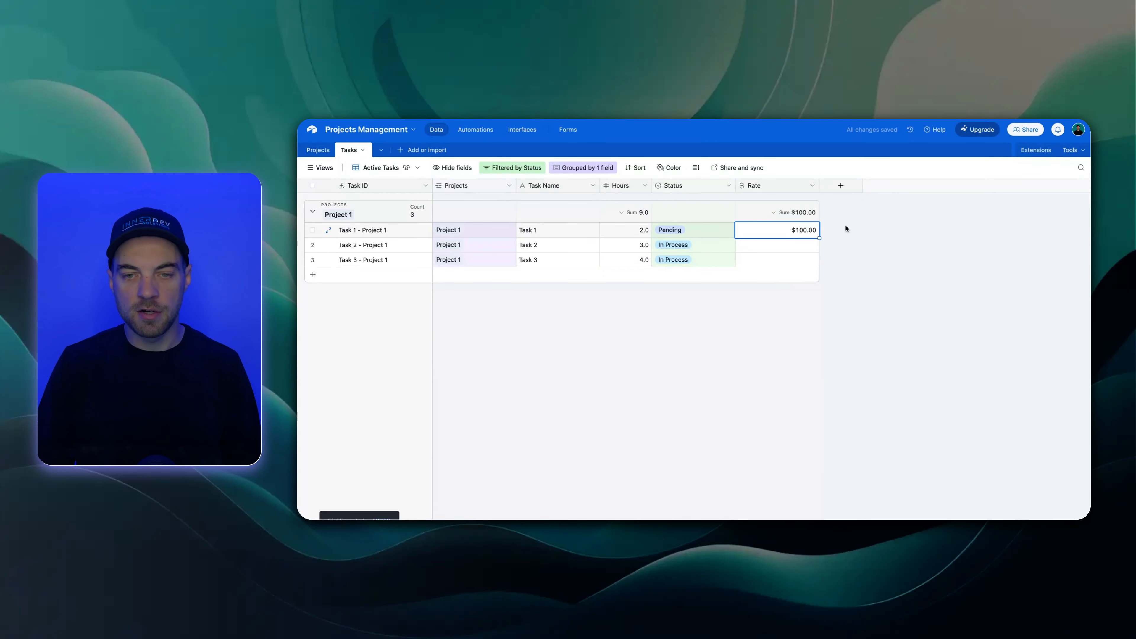
pyautogui.moveTo(820, 239); pyautogui.dragTo(789, 304)
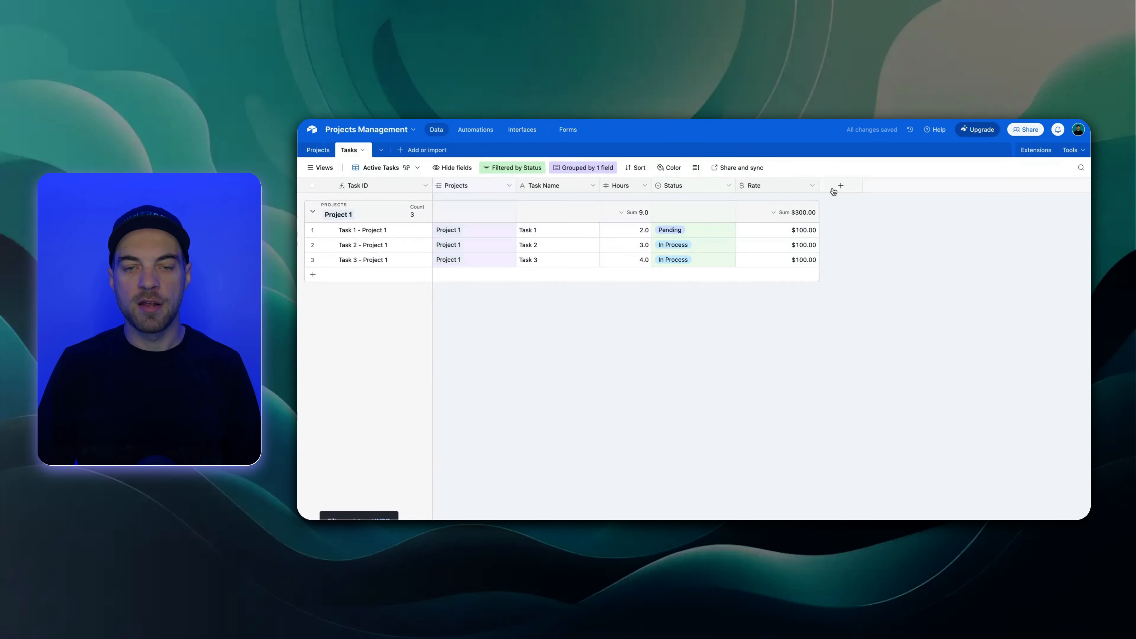
# Move the Hours field between Status and Rate, then clear the field selection
pyautogui.moveTo(615, 187); pyautogui.dragTo(715, 187)
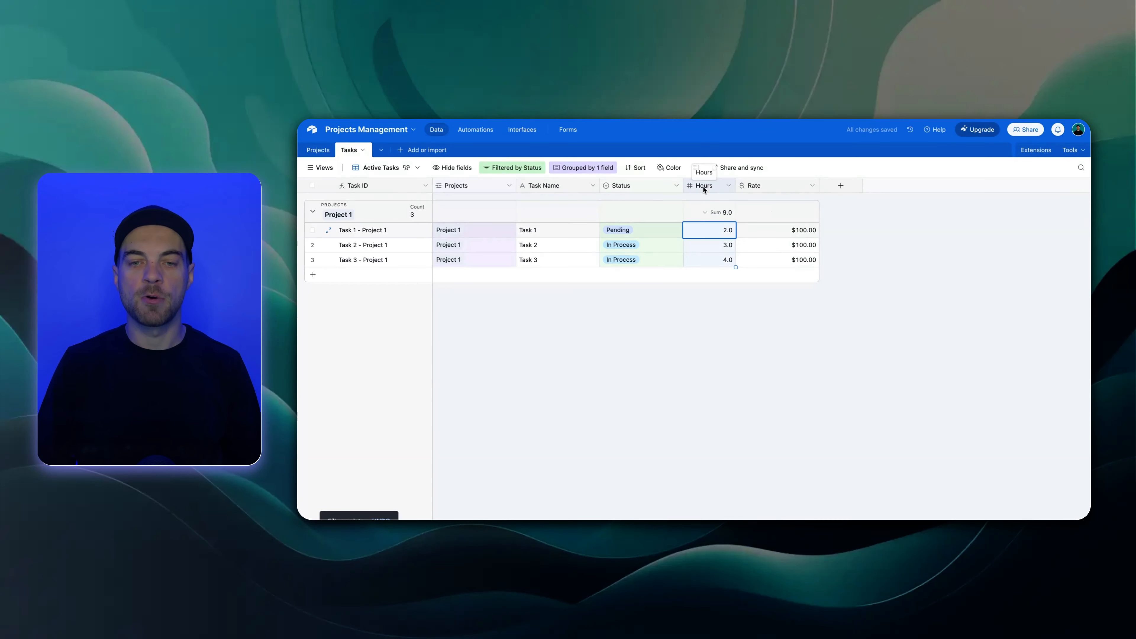
pyautogui.click(752, 185)
pyautogui.click(745, 313)
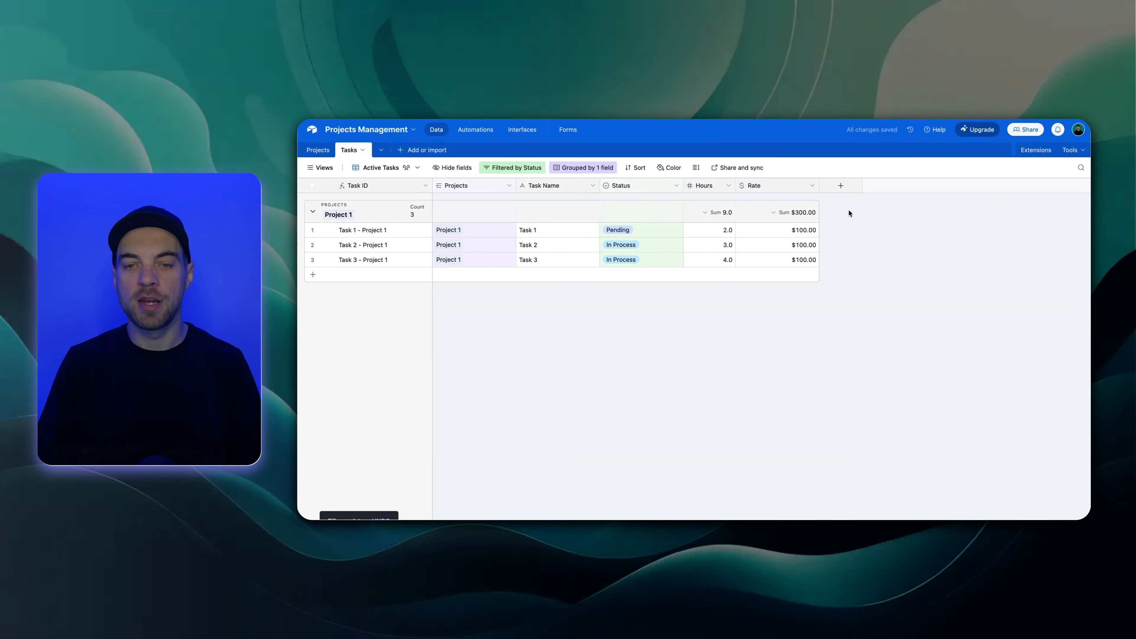
# Create a formula field named Total in the Tasks table that calculates Hours * Rate
pyautogui.click(841, 186)
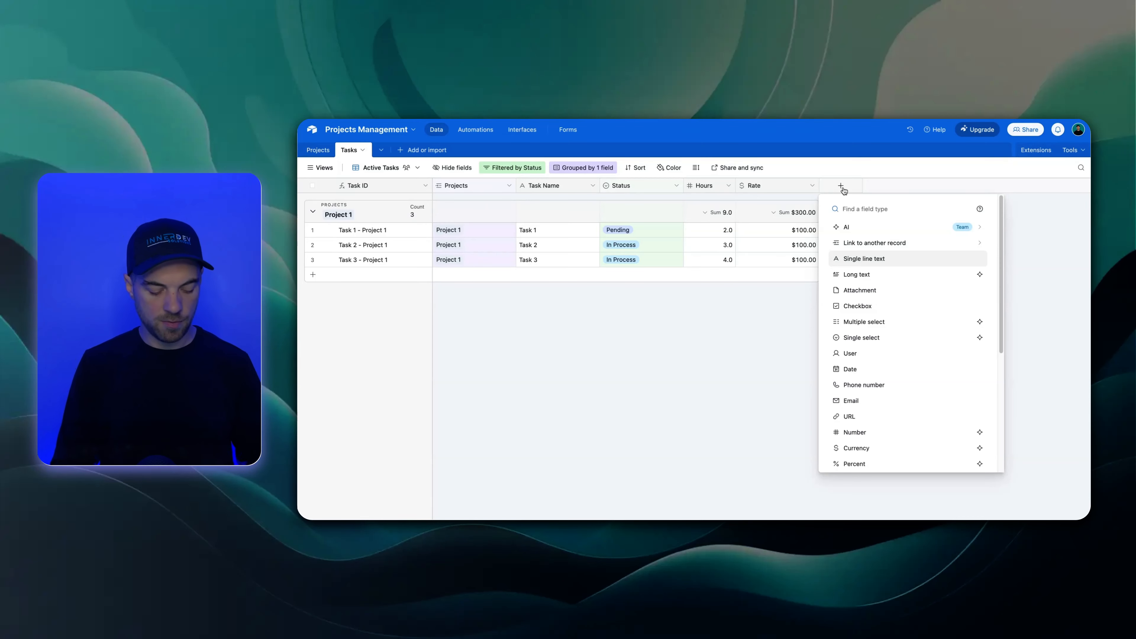
pyautogui.write('form')
pyautogui.click(863, 228)
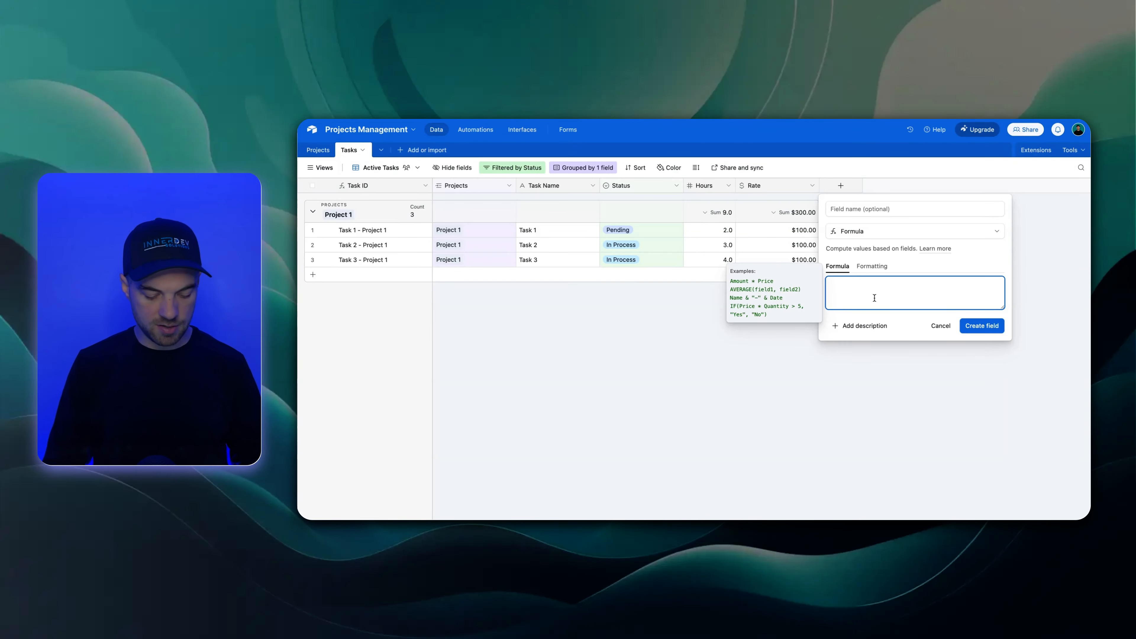
pyautogui.write('hour')
pyautogui.click(841, 338)
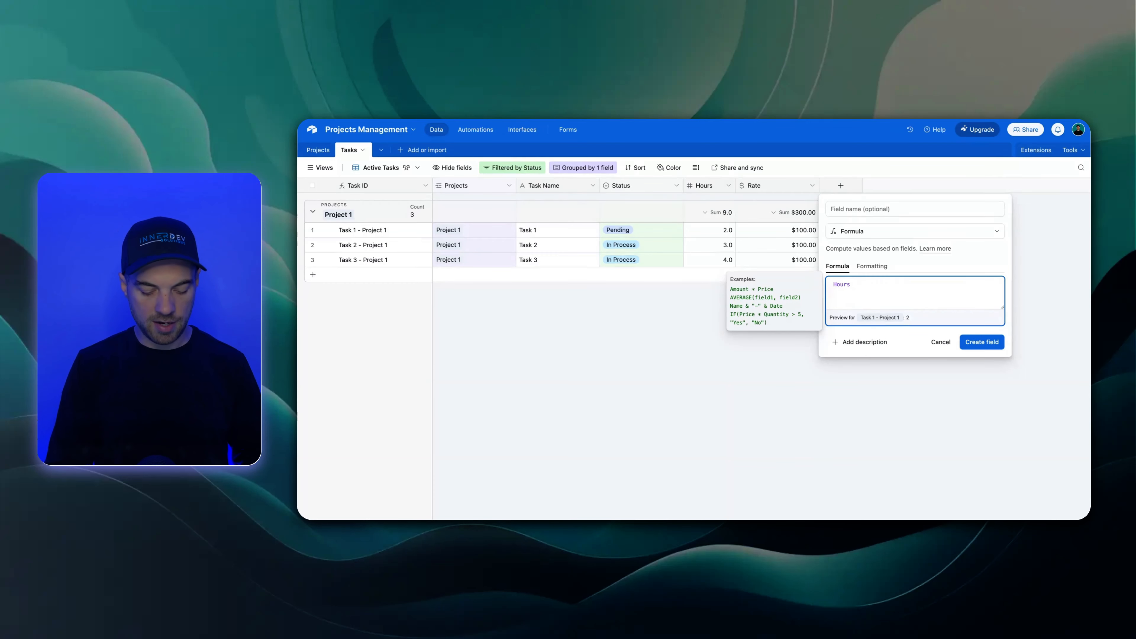
pyautogui.write('*')
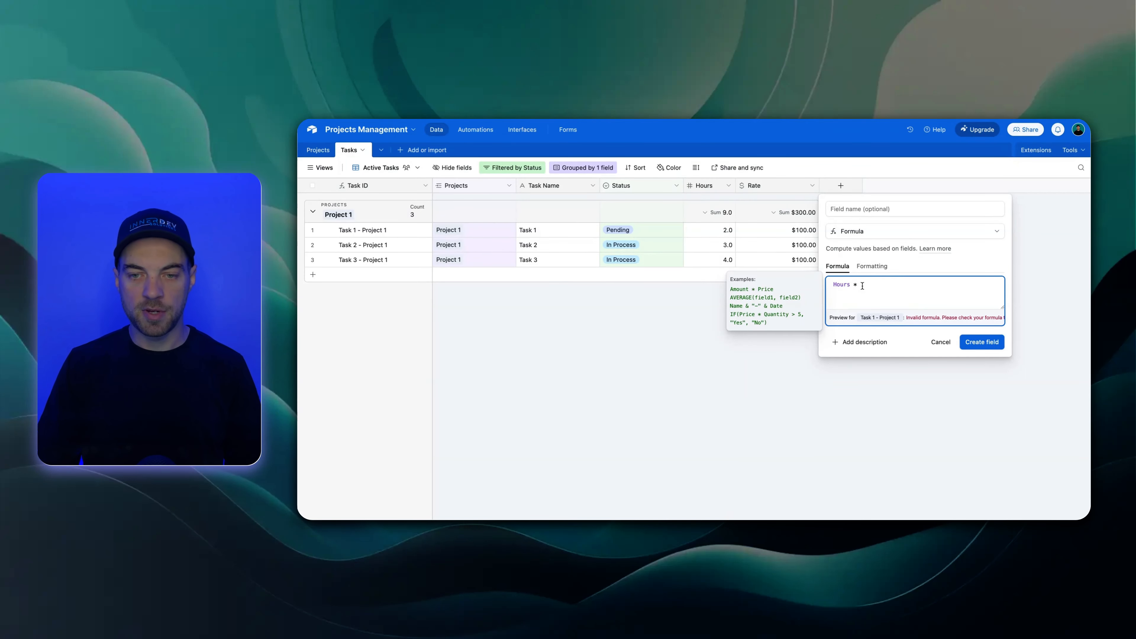
pyautogui.write(' Rate')
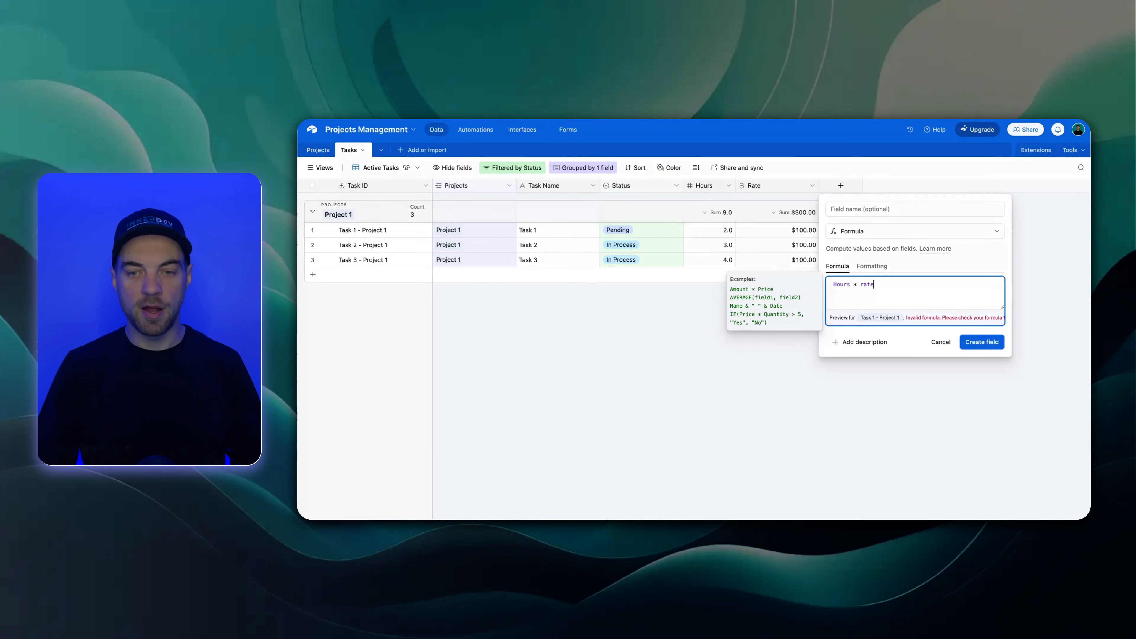
pyautogui.click(850, 345)
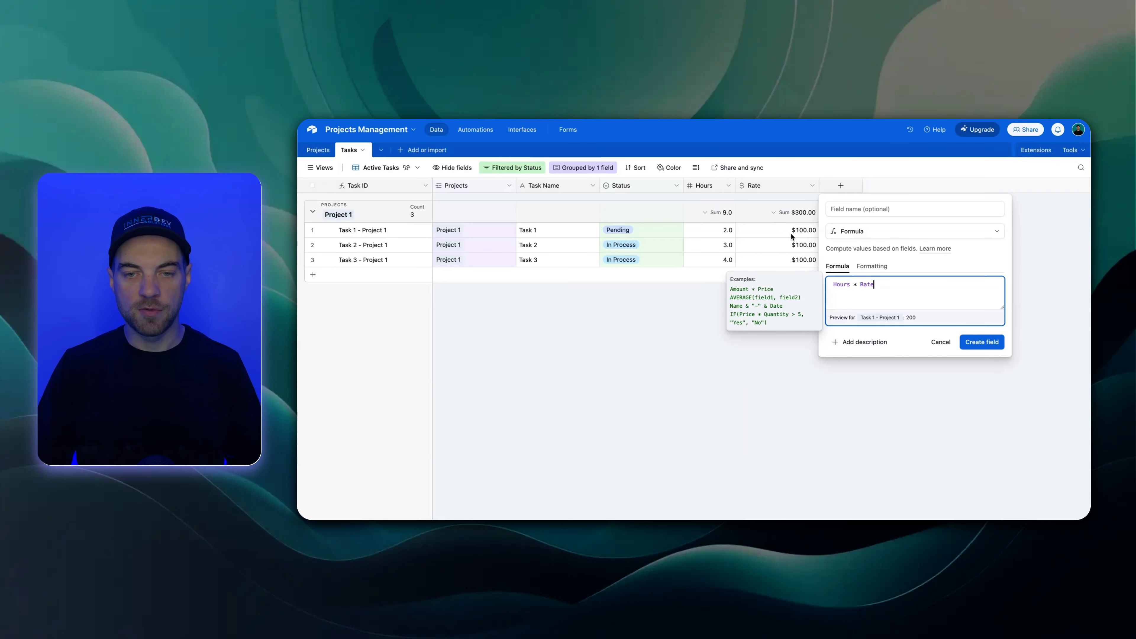
pyautogui.click(853, 208)
pyautogui.write('Total')
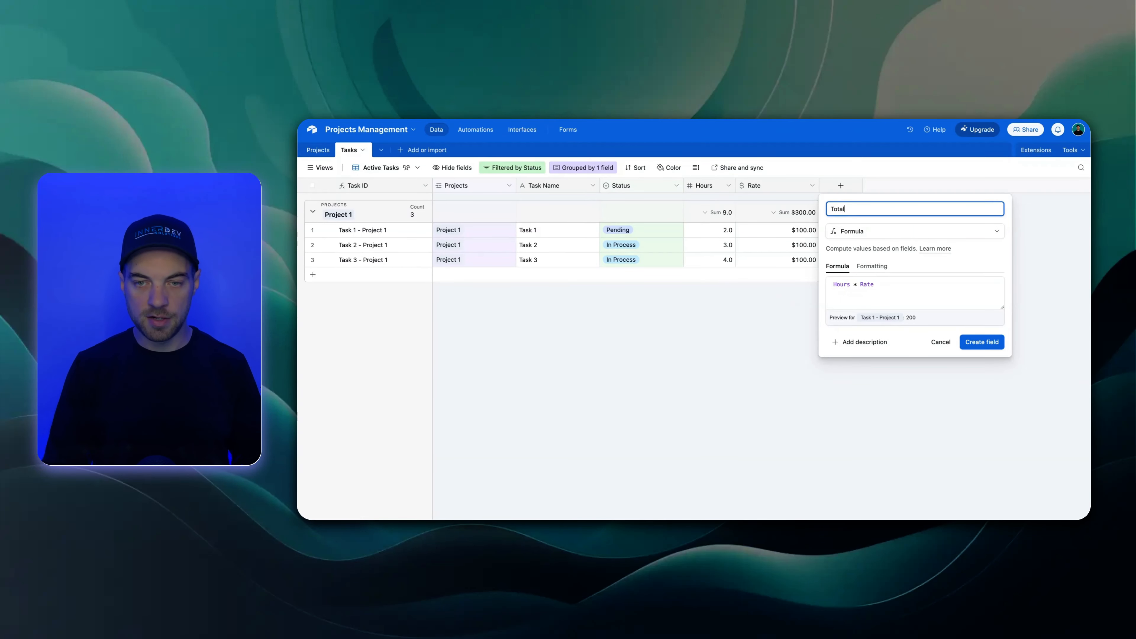
pyautogui.click(981, 343)
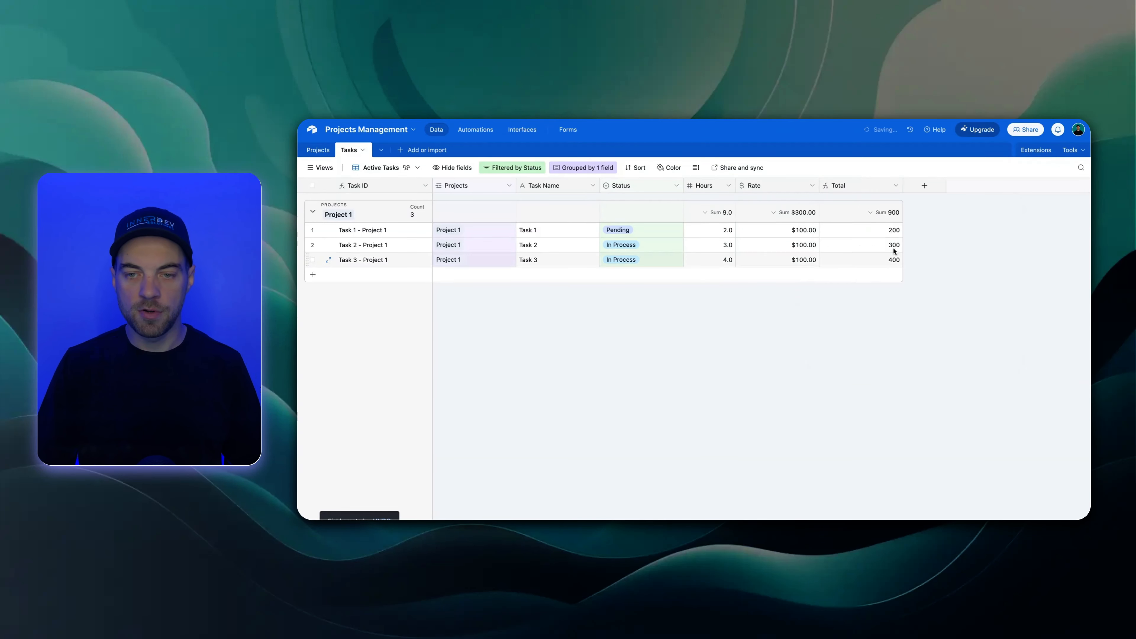
# Format the Total formula field in the Tasks table as Currency, keeping the default symbol and decimal places
pyautogui.doubleClick(876, 189)
pyautogui.click(727, 266)
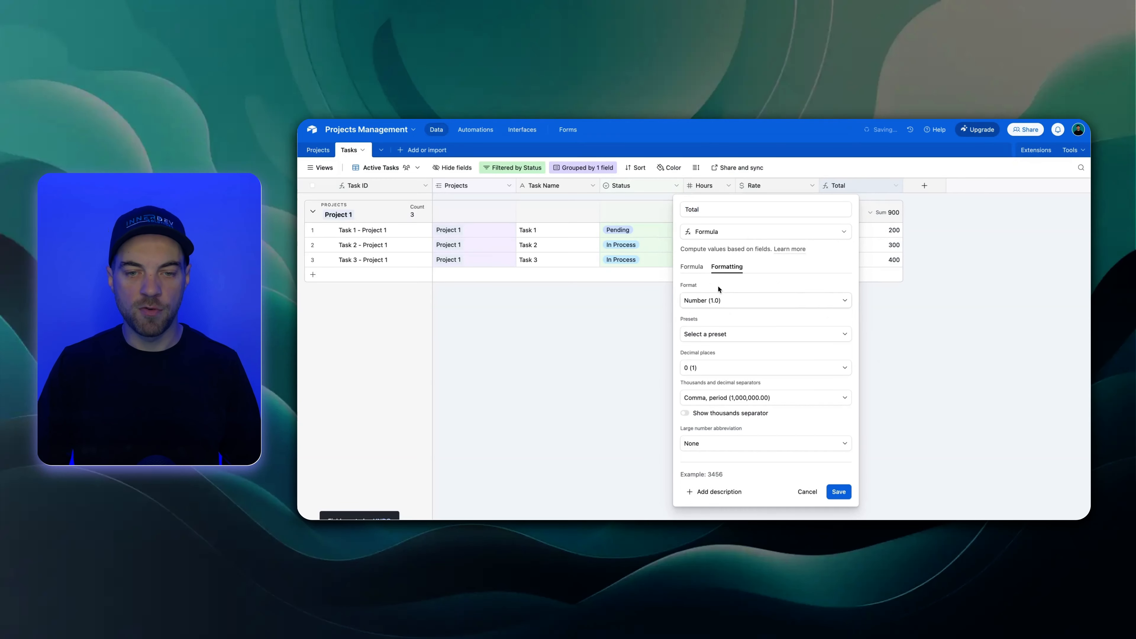
pyautogui.click(732, 300)
pyautogui.click(725, 350)
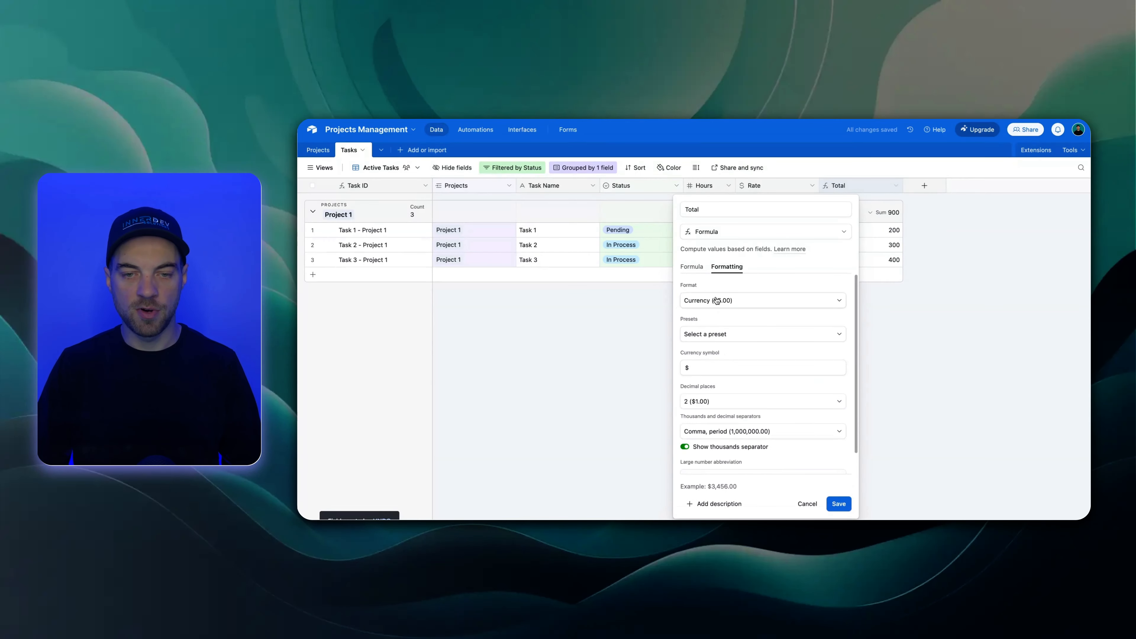
pyautogui.click(841, 505)
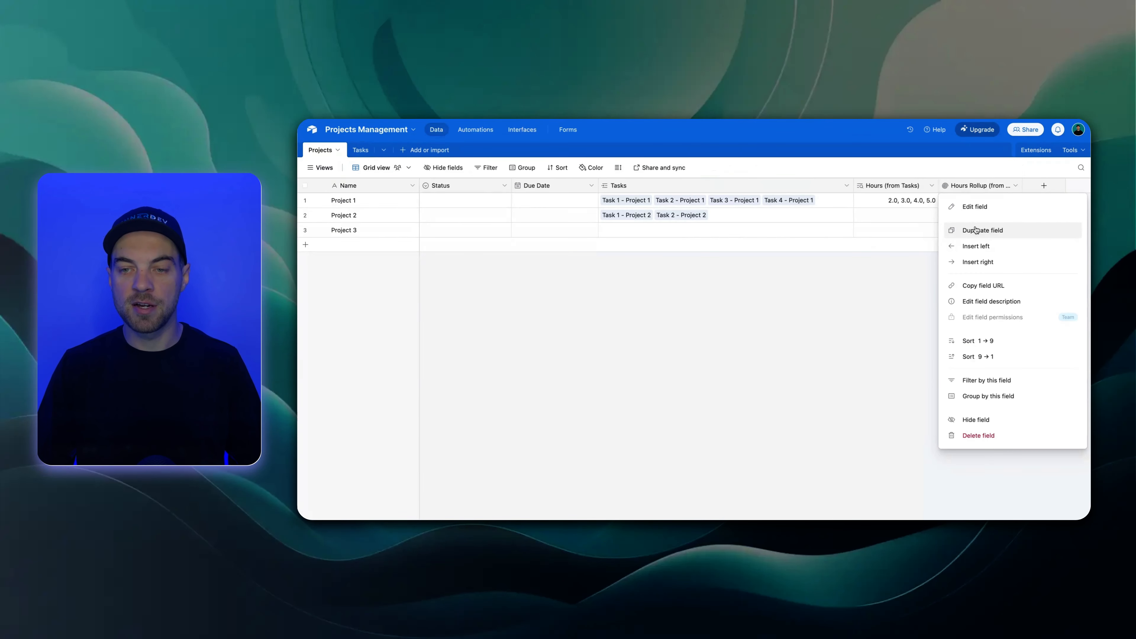
# In the Projects table, rename the last Hours Rollup field to Total and make it roll up the Total field from Tasks
pyautogui.click(976, 230)
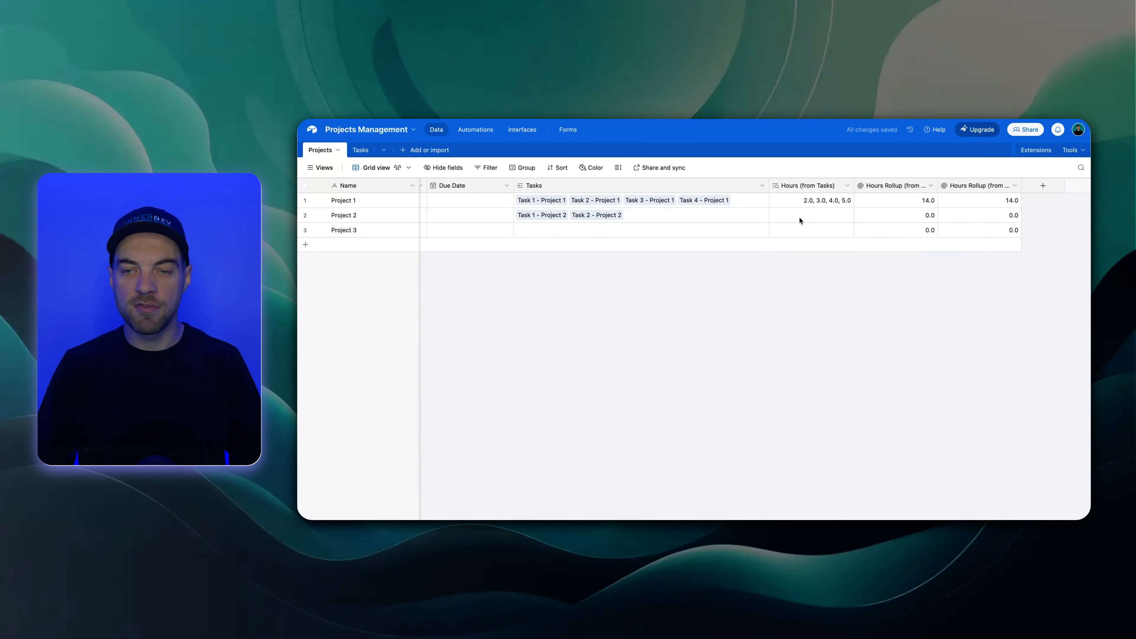
pyautogui.write('Total')
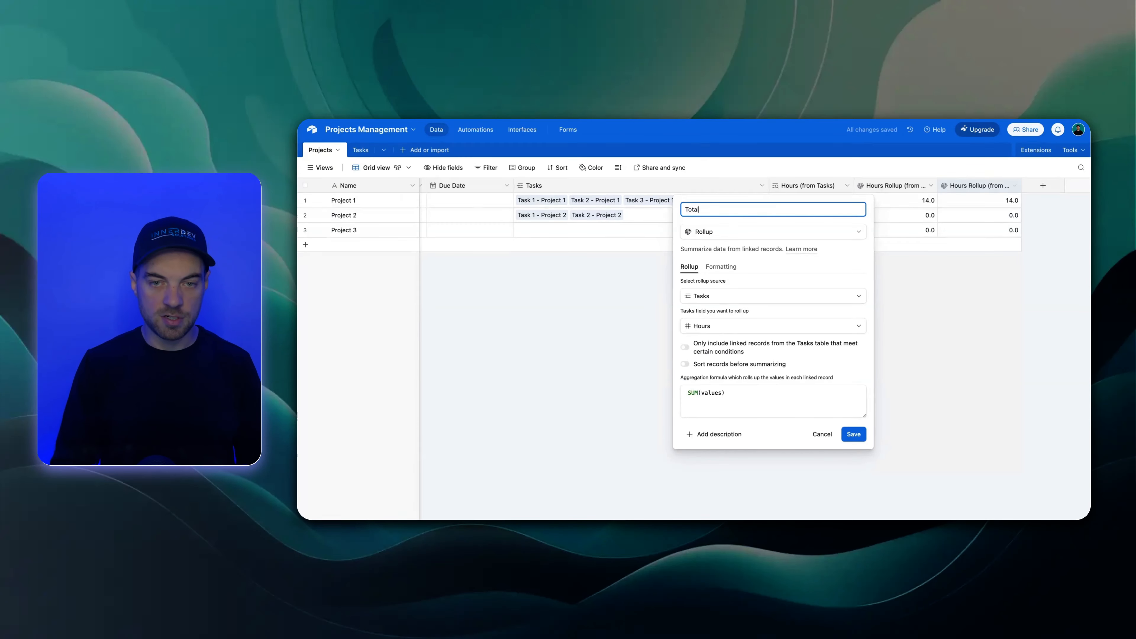
pyautogui.click(719, 328)
pyautogui.scroll(-1, 750, 414)
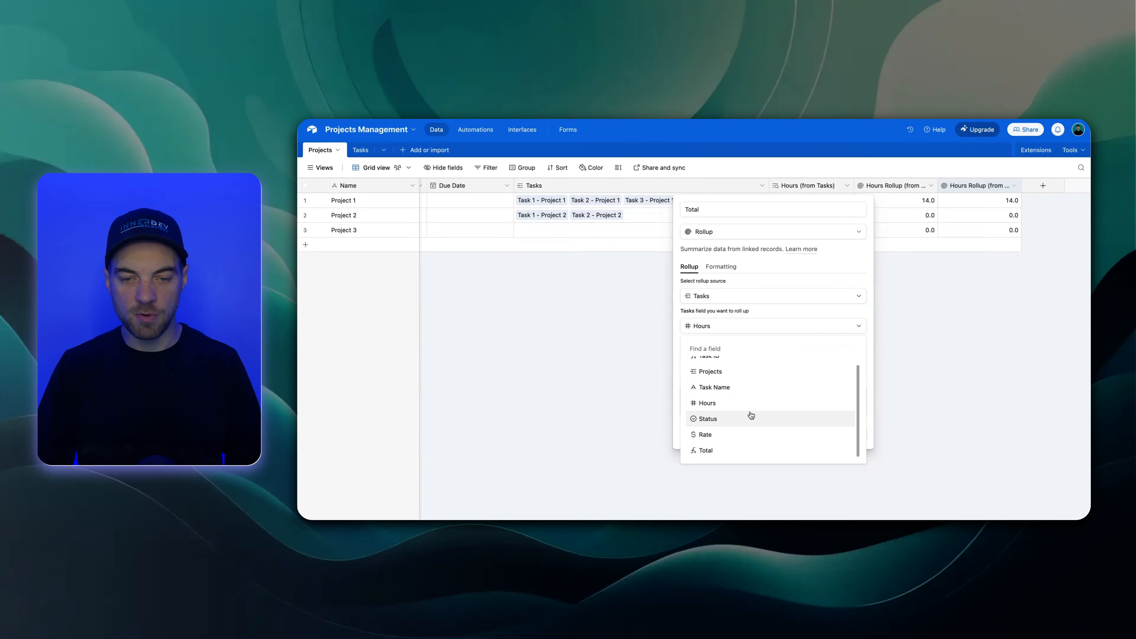
pyautogui.click(715, 446)
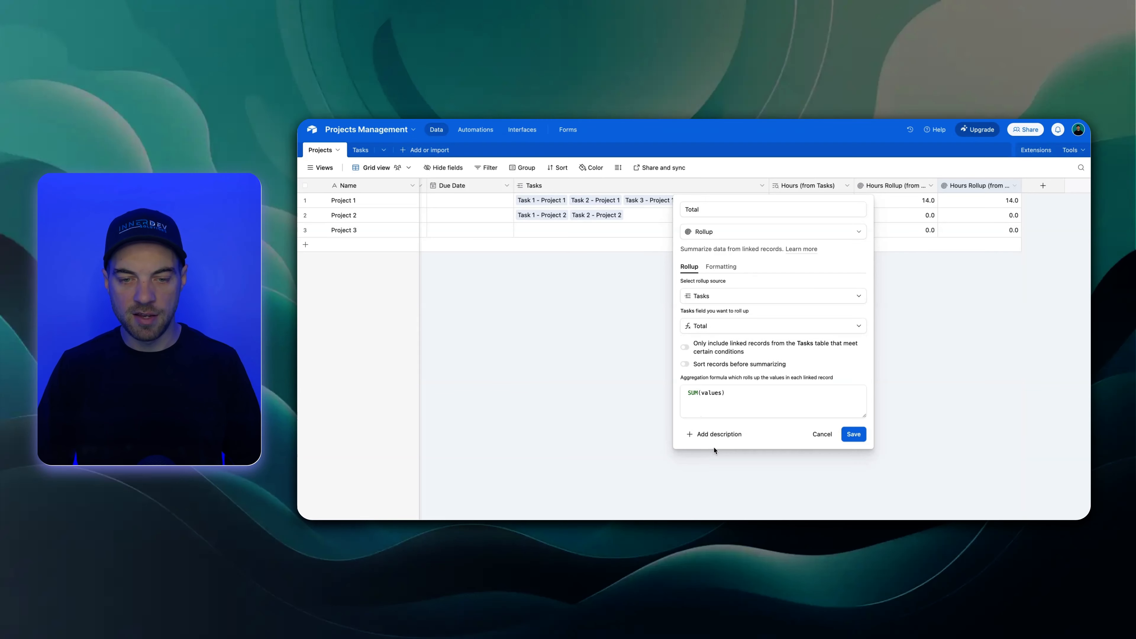
pyautogui.click(854, 434)
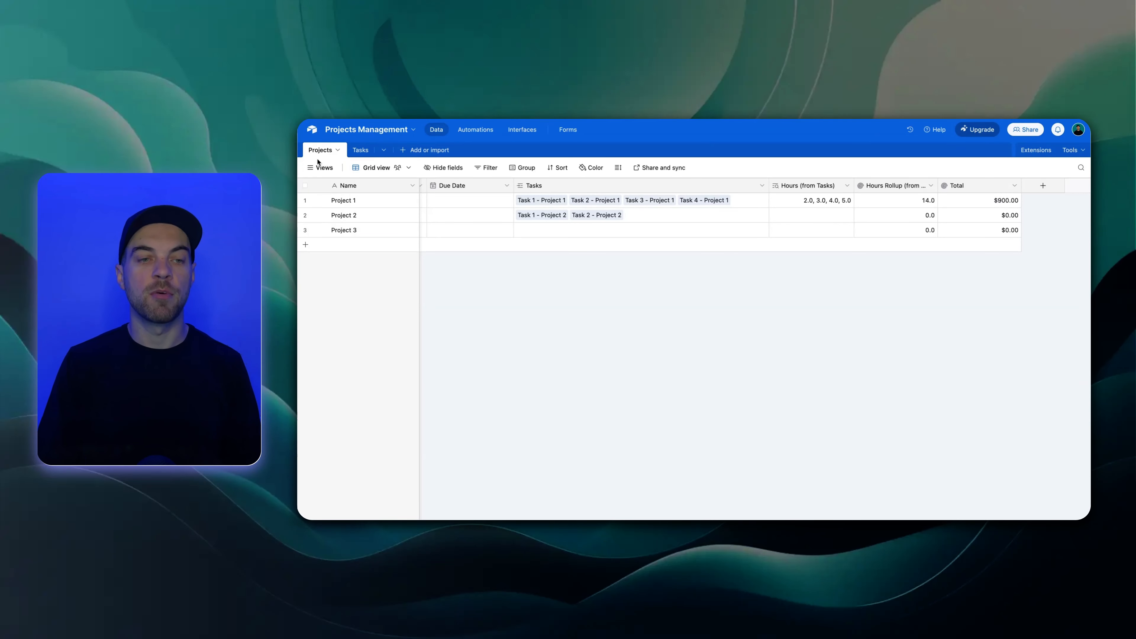
# Start building a new interface for the base, keeping the default name Interface and its default icon
pyautogui.click(526, 135)
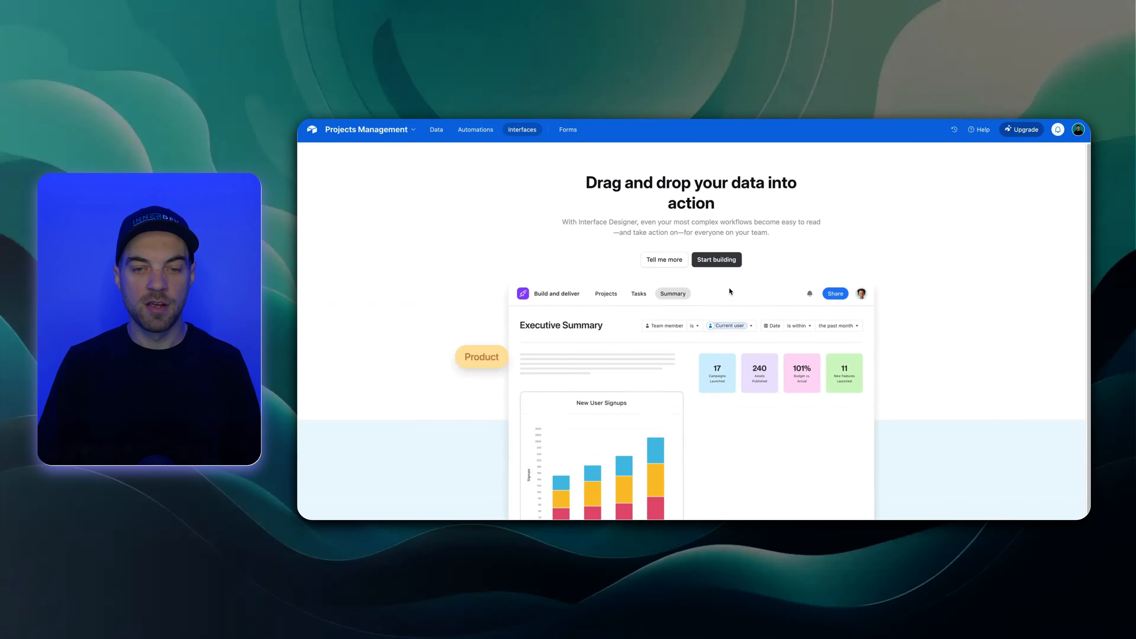
pyautogui.click(717, 259)
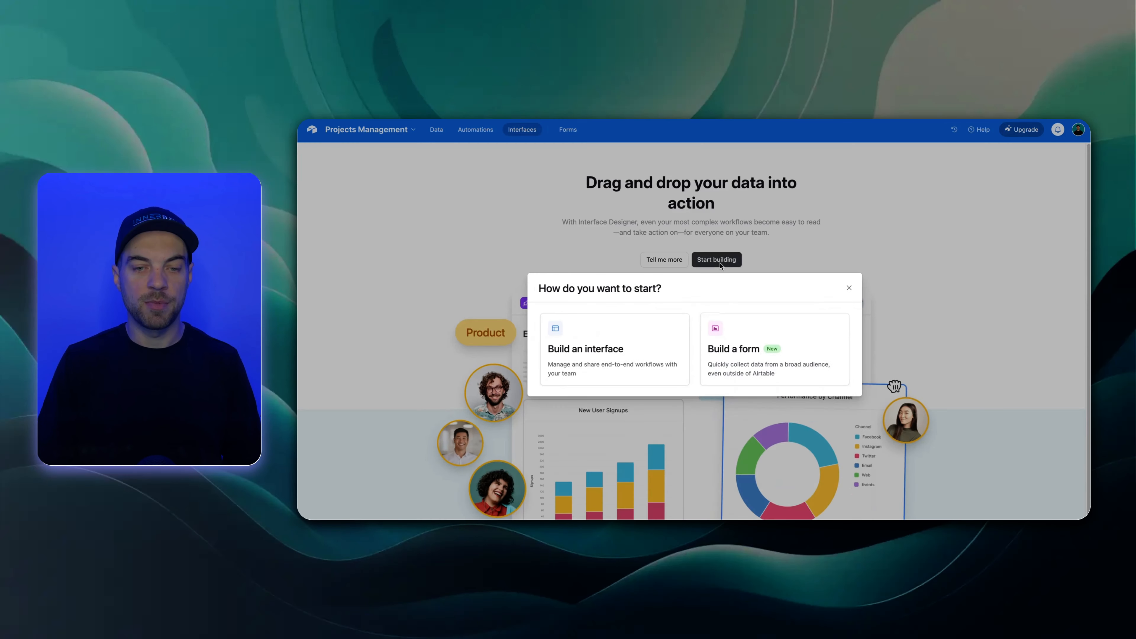
pyautogui.click(569, 350)
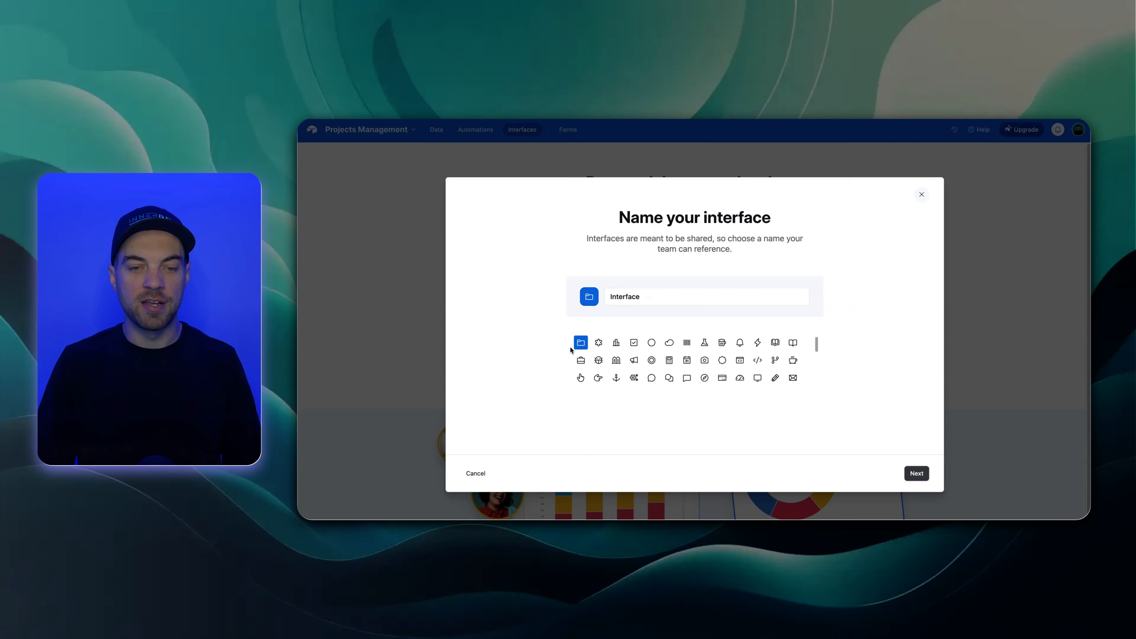
pyautogui.click(917, 474)
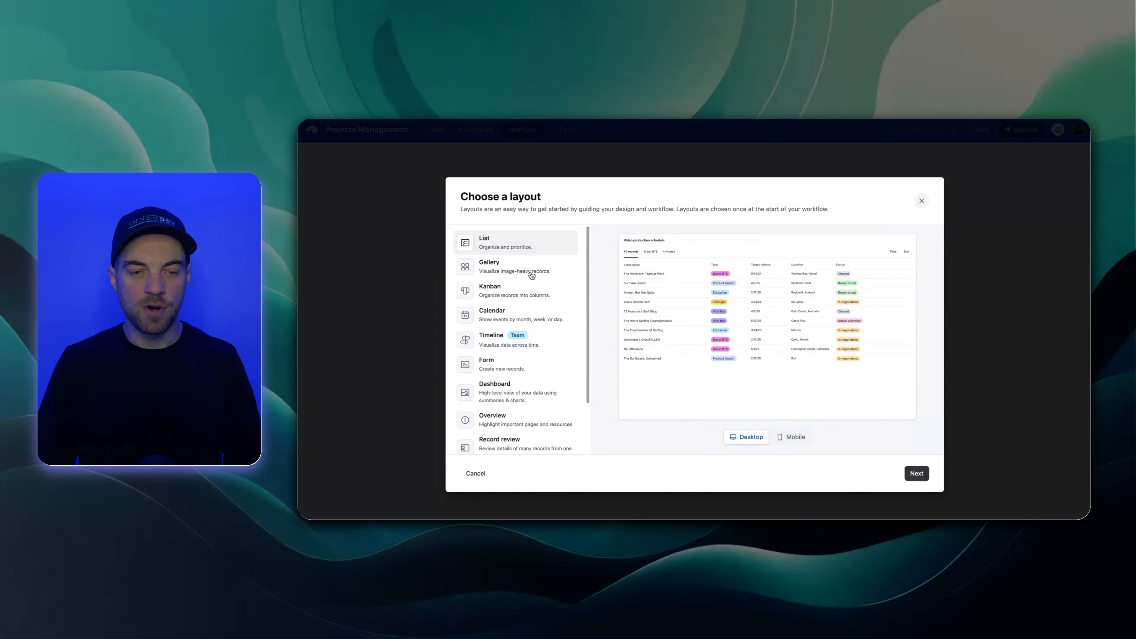
# Look through the available page layouts and choose the Record review layout
pyautogui.scroll(-2, 531, 280)
pyautogui.scroll(2, 483, 338)
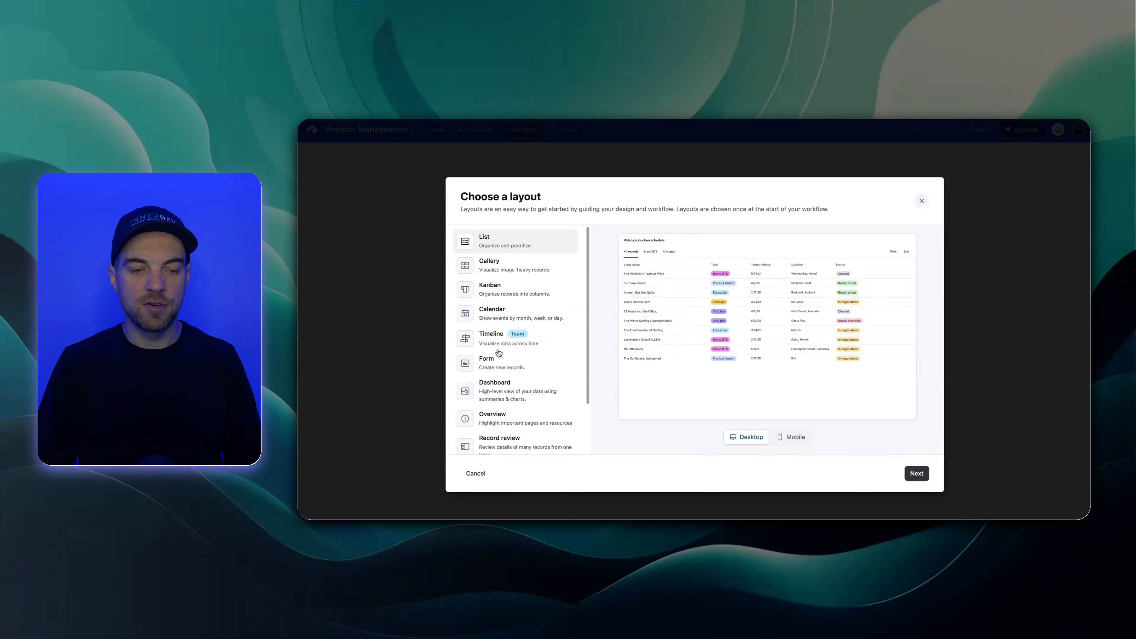
pyautogui.scroll(1, 519, 394)
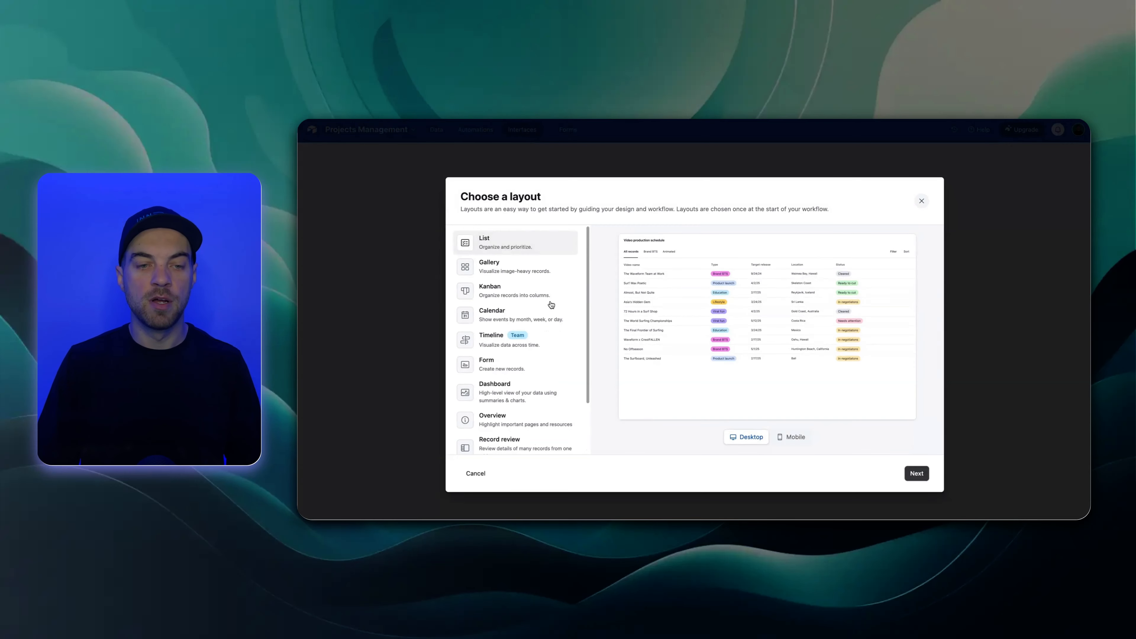
pyautogui.scroll(-3, 551, 309)
pyautogui.click(500, 385)
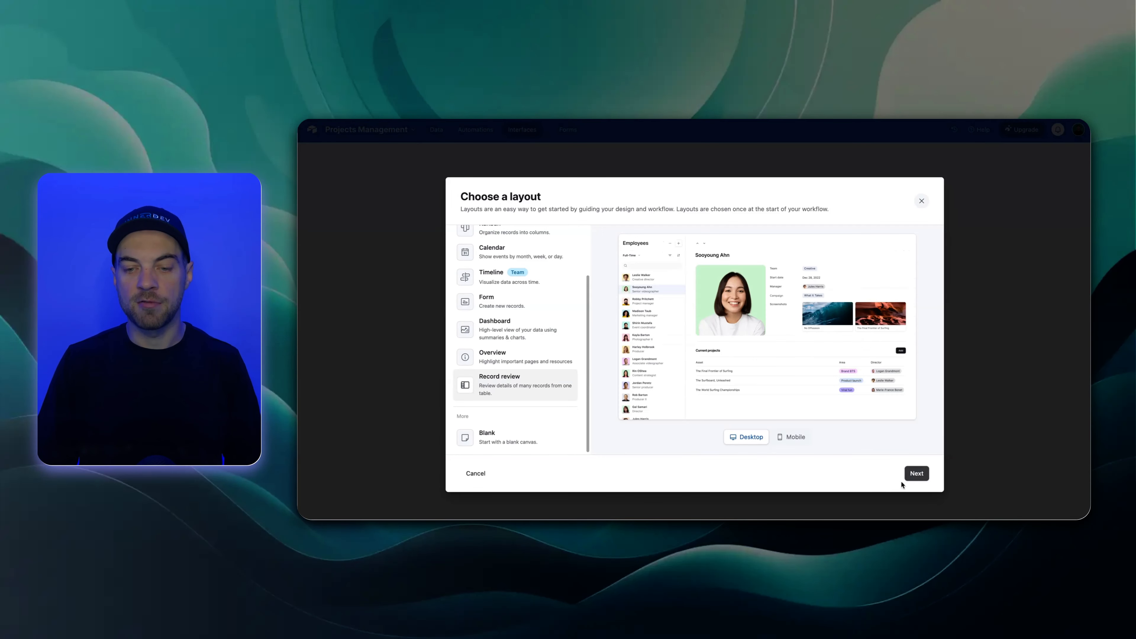
pyautogui.click(913, 475)
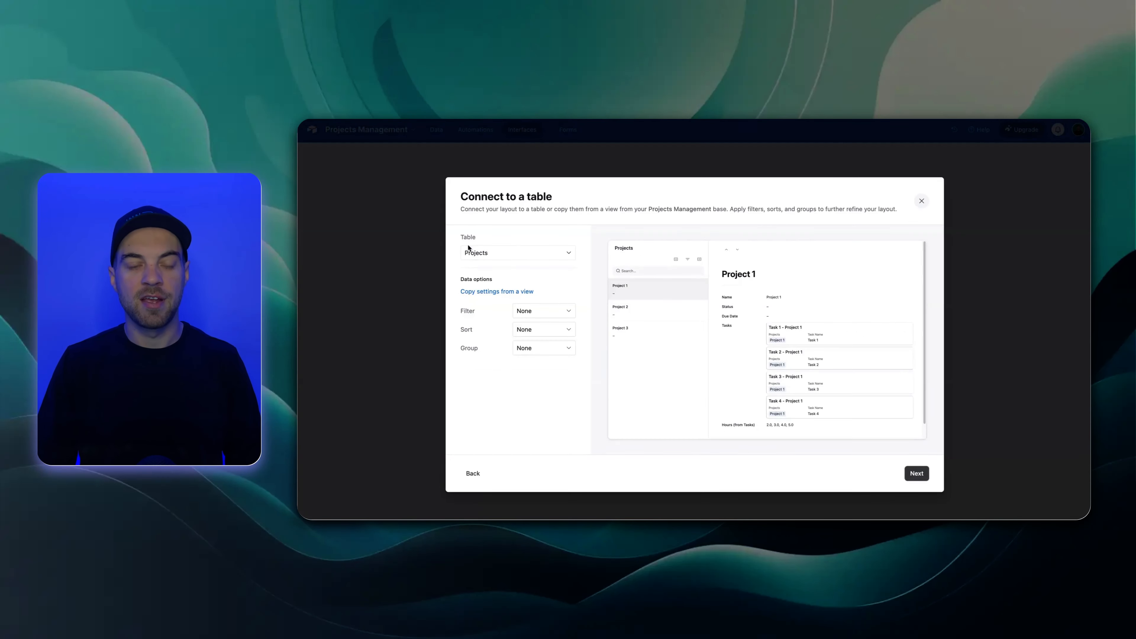
# Connect the page to the Projects table with the preselected elements, name it Projects and finish creating it
pyautogui.click(916, 472)
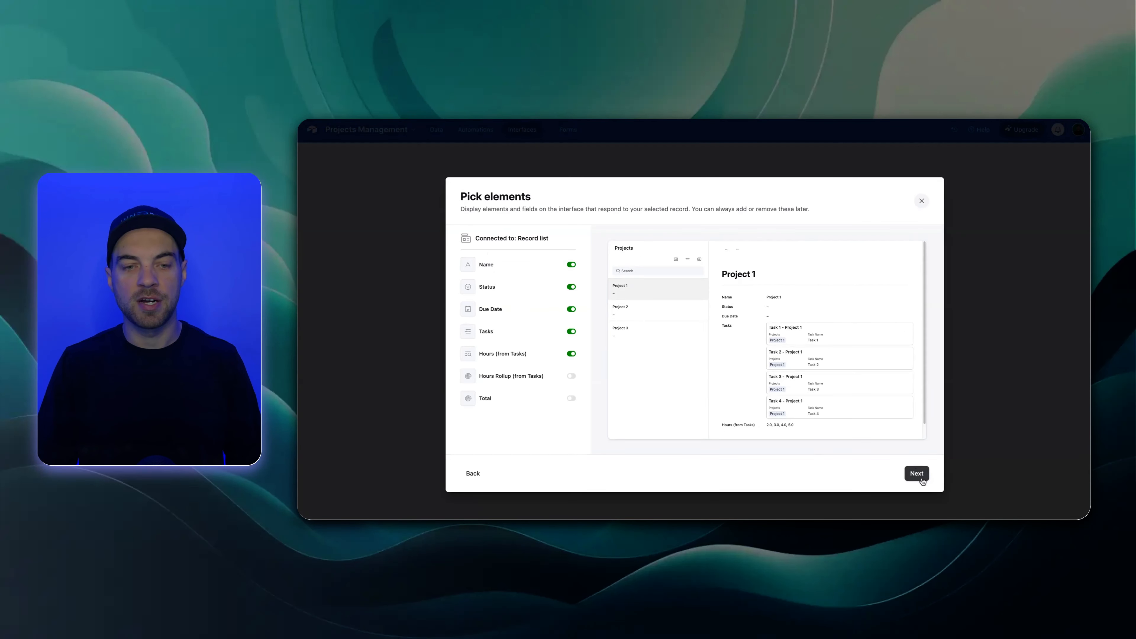
pyautogui.click(914, 475)
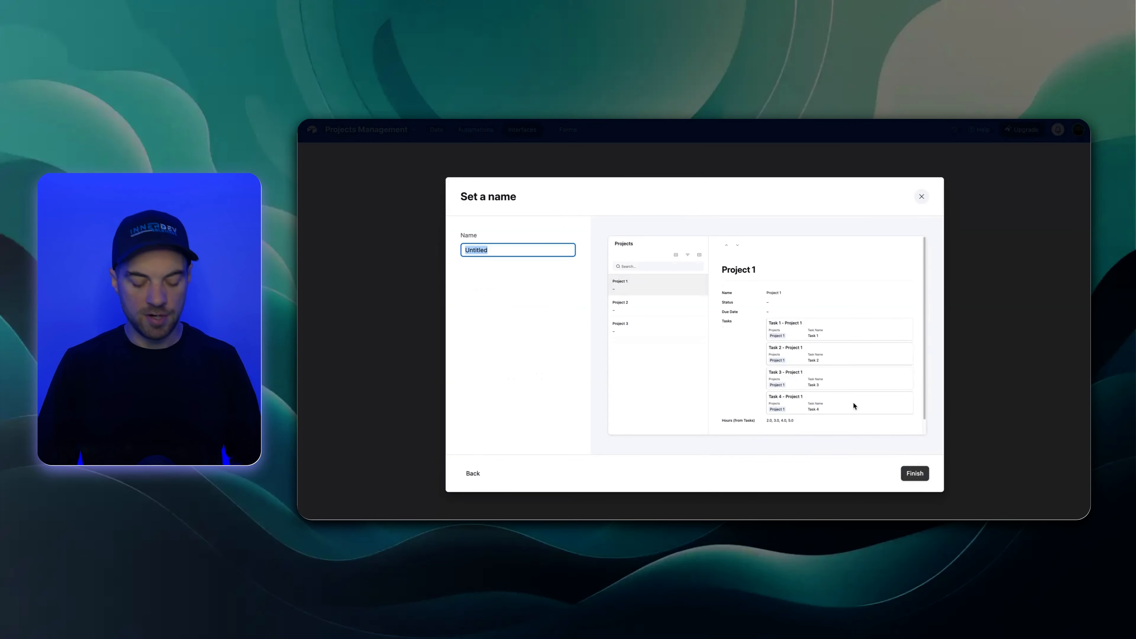
pyautogui.write('Projects')
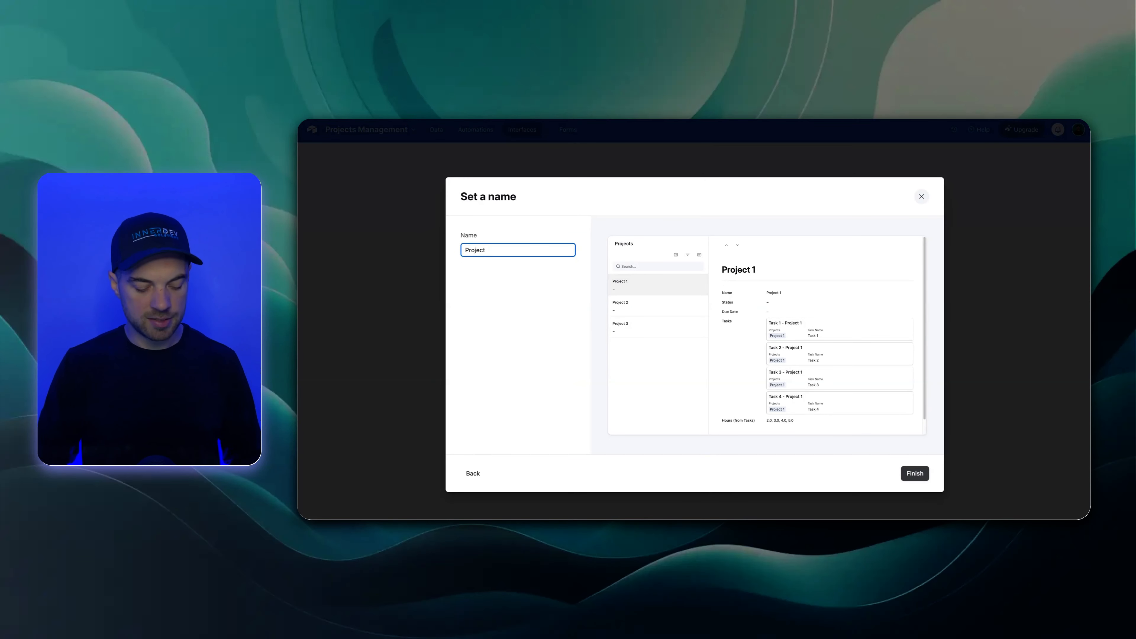
pyautogui.press('Return')
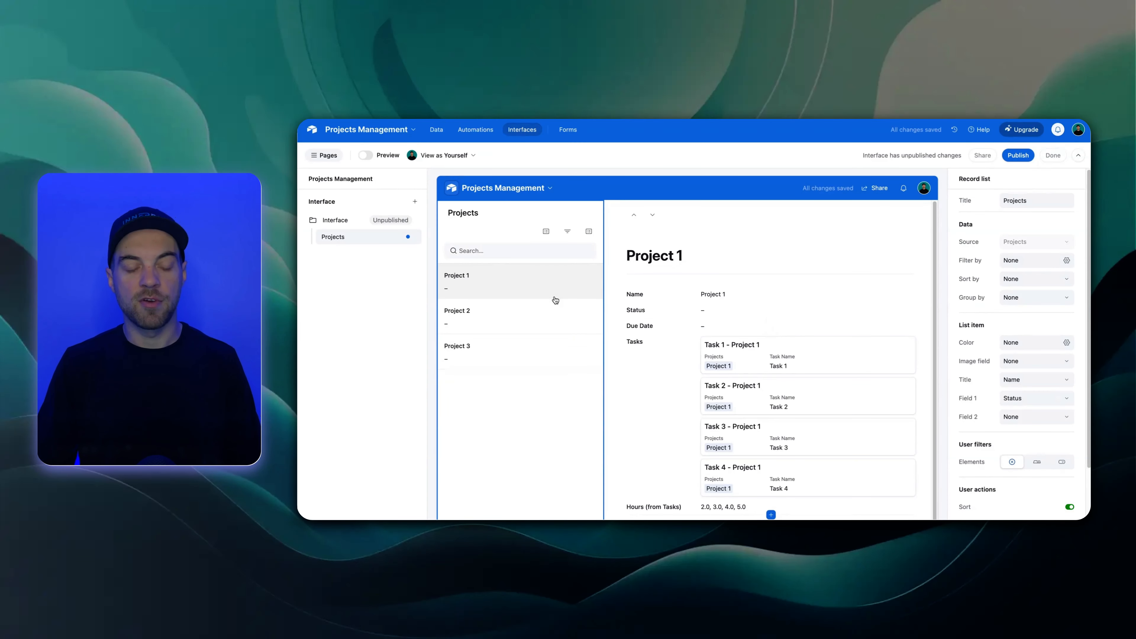
# Review the record details of Project 1, Project 2 and Project 3 on the new Projects interface page
pyautogui.click(476, 316)
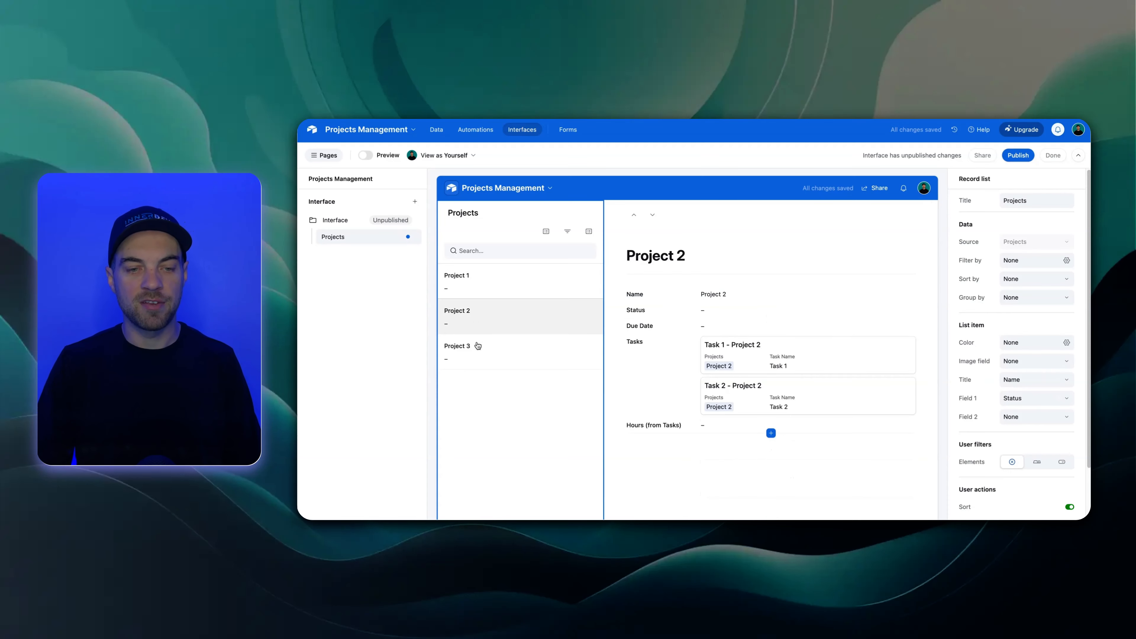
pyautogui.click(475, 360)
pyautogui.click(492, 319)
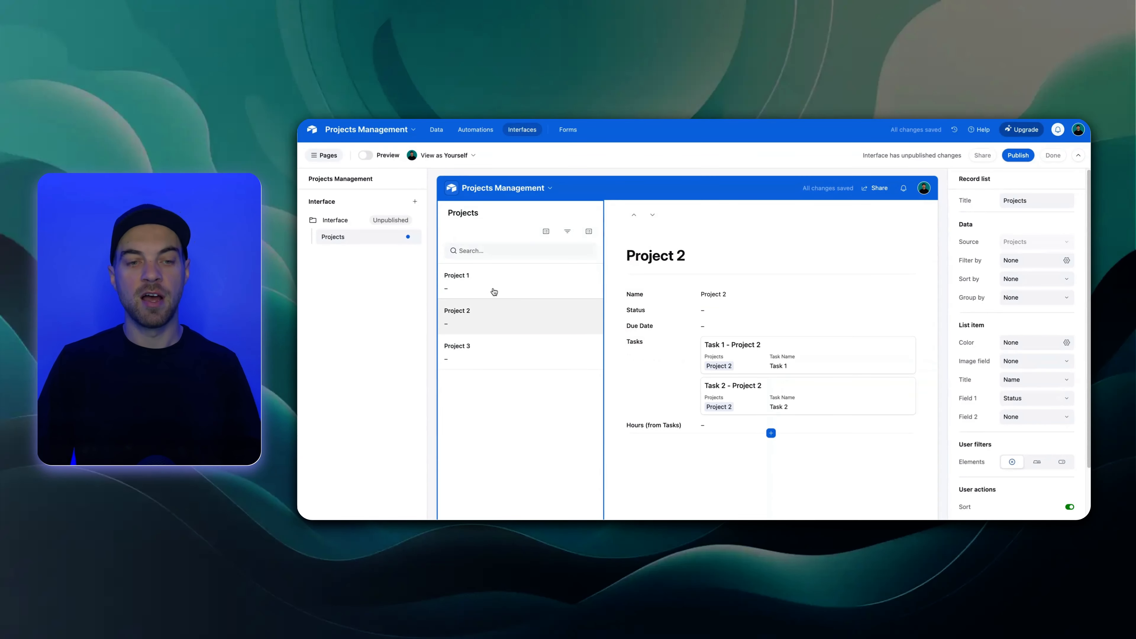
pyautogui.click(494, 287)
pyautogui.click(492, 315)
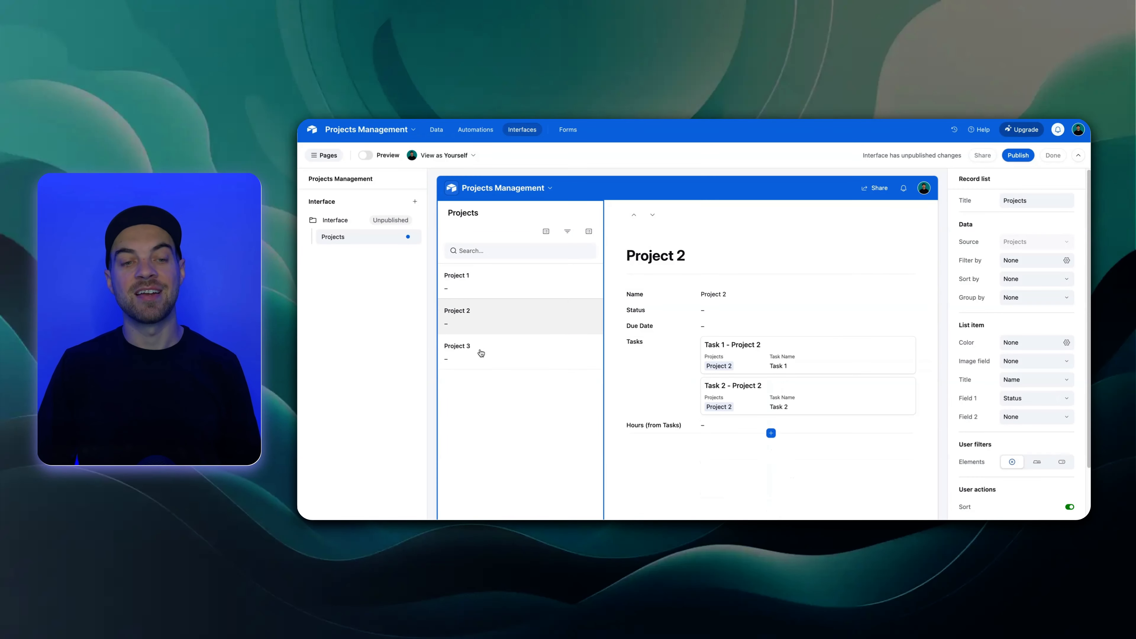
pyautogui.click(492, 358)
pyautogui.click(494, 326)
pyautogui.click(499, 287)
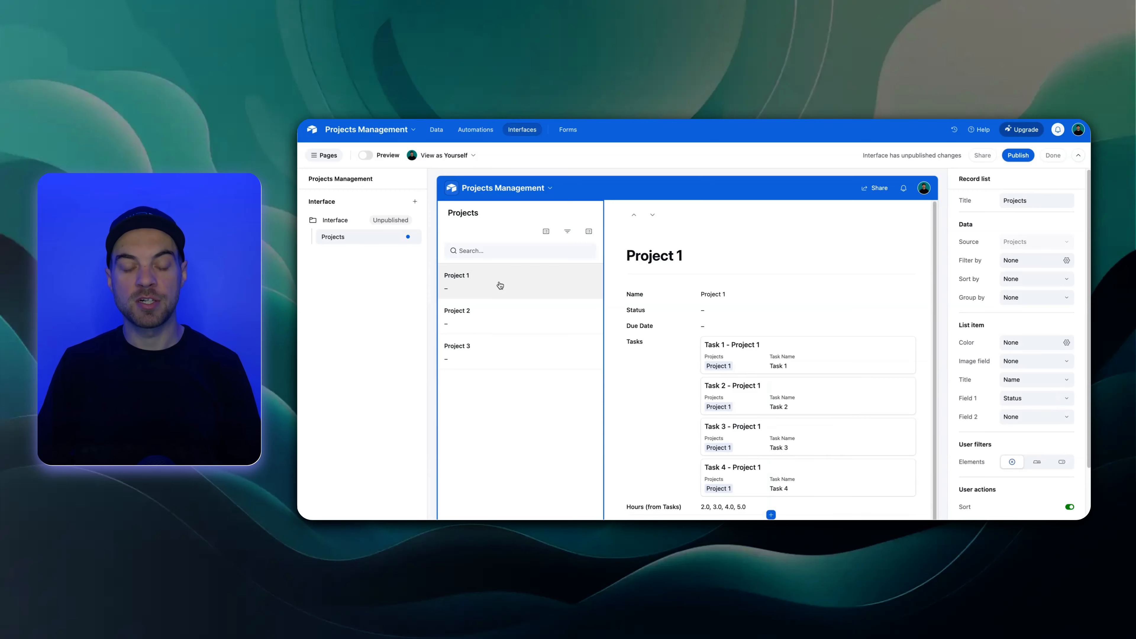
# Remove the Name field from the project record details on the Projects interface page
pyautogui.click(760, 222)
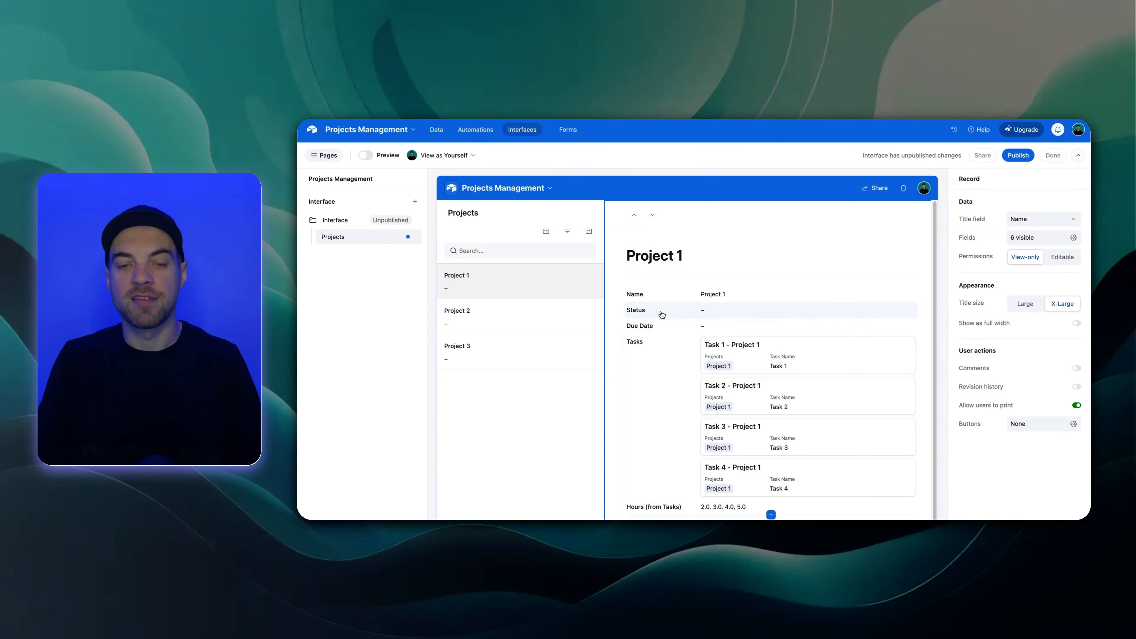
pyautogui.click(679, 299)
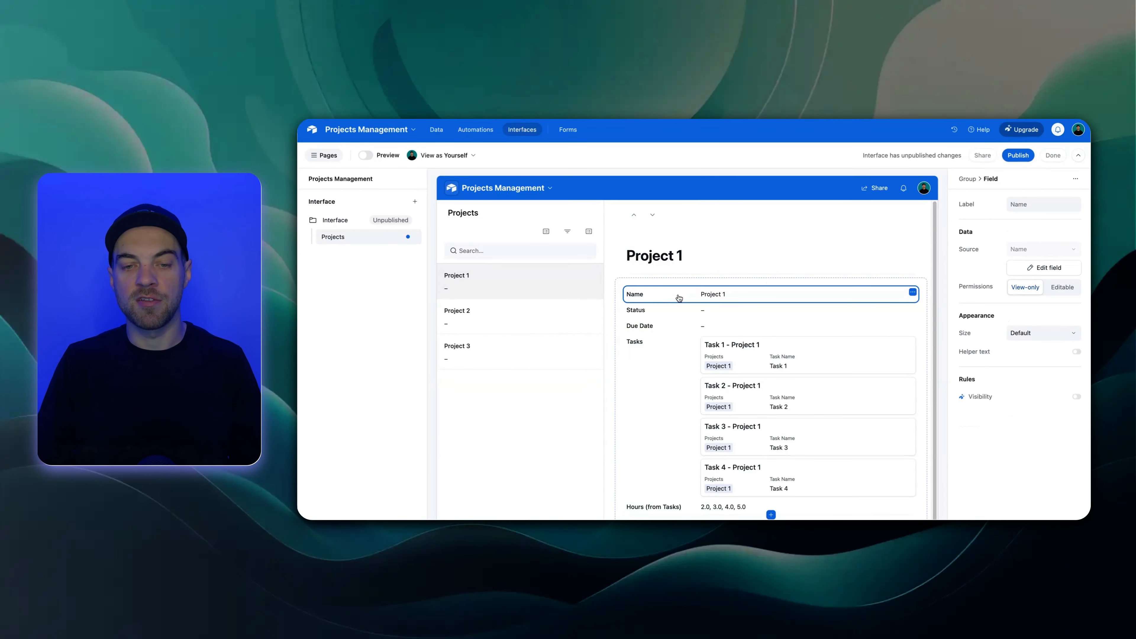
pyautogui.click(914, 294)
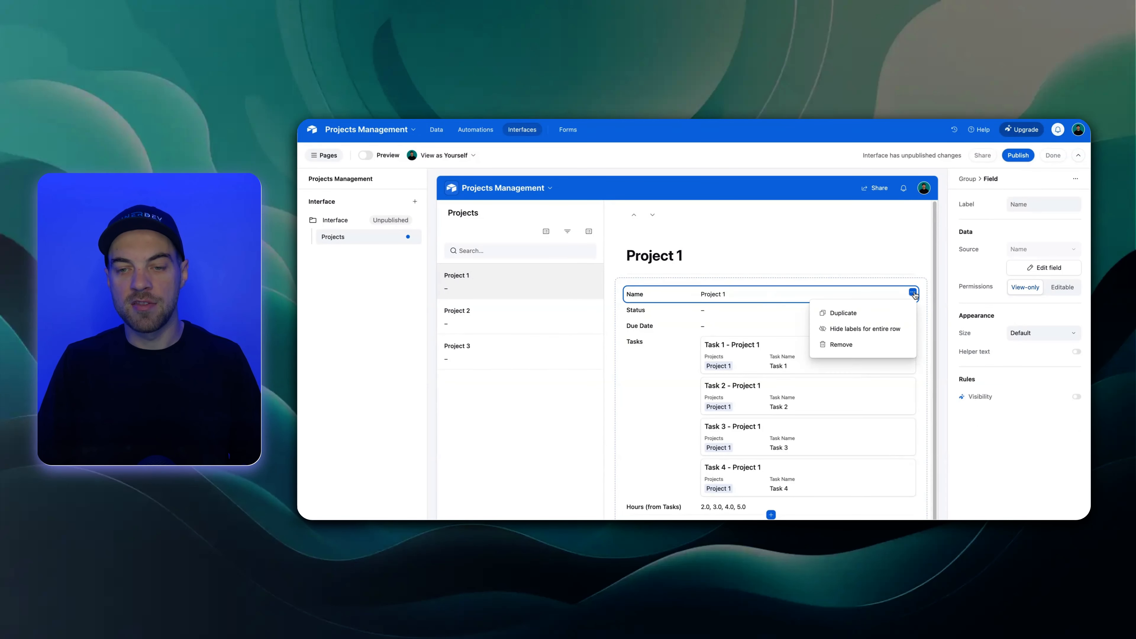
pyautogui.click(840, 346)
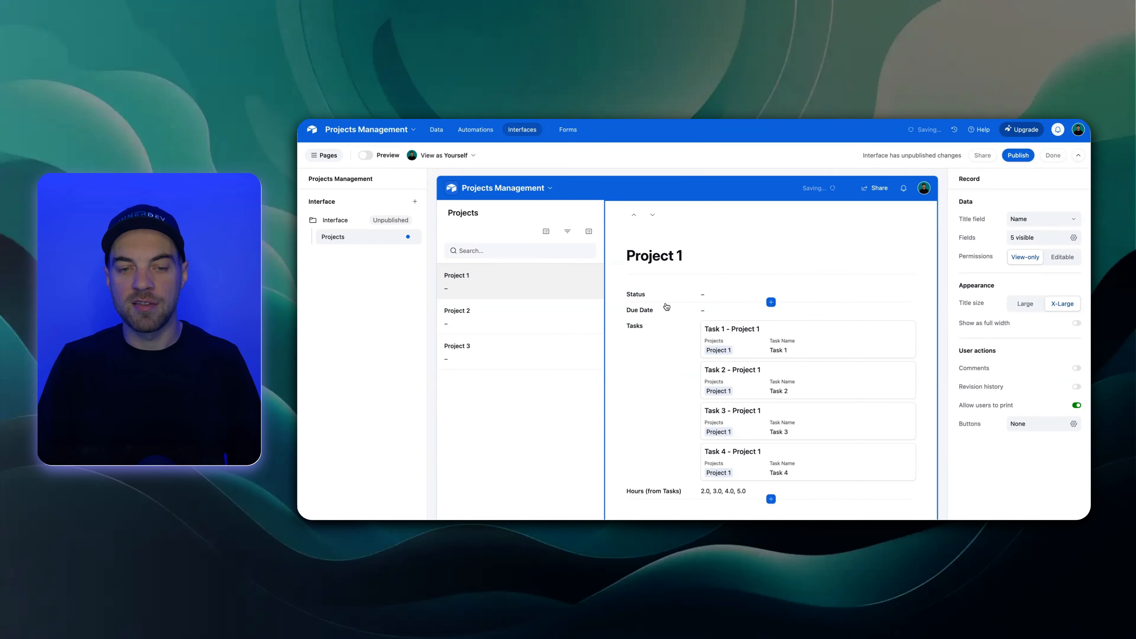
# Try making the Status field editable and return its permission to view-only
pyautogui.click(714, 298)
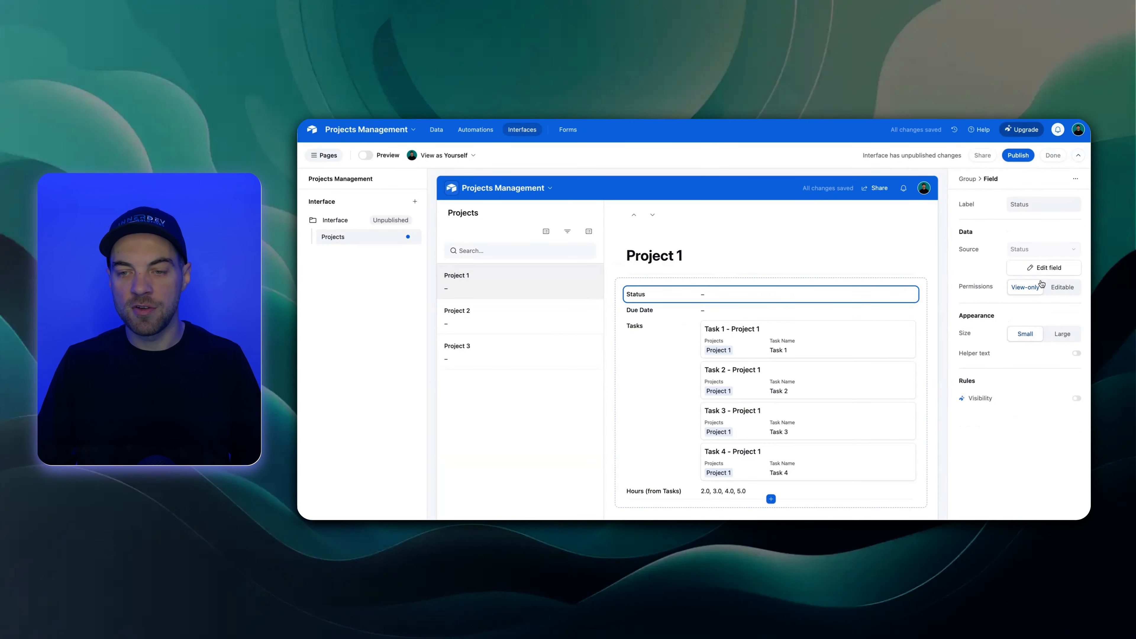
pyautogui.click(1061, 288)
pyautogui.click(1037, 291)
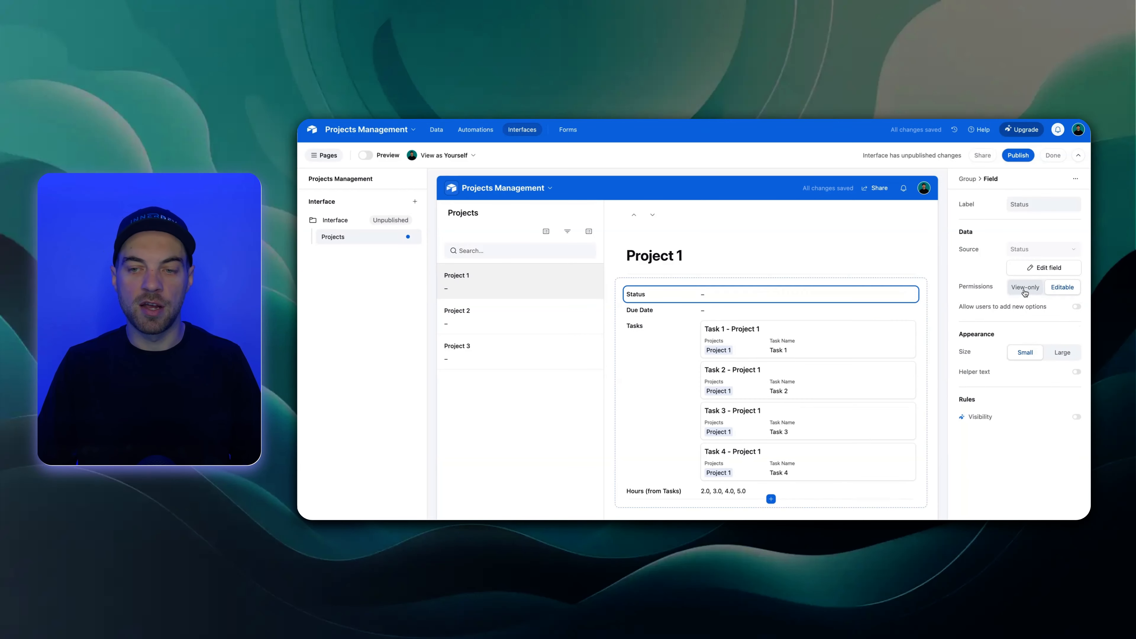
# Show the linked Tasks field in the project record as a view instead of a field
pyautogui.click(653, 355)
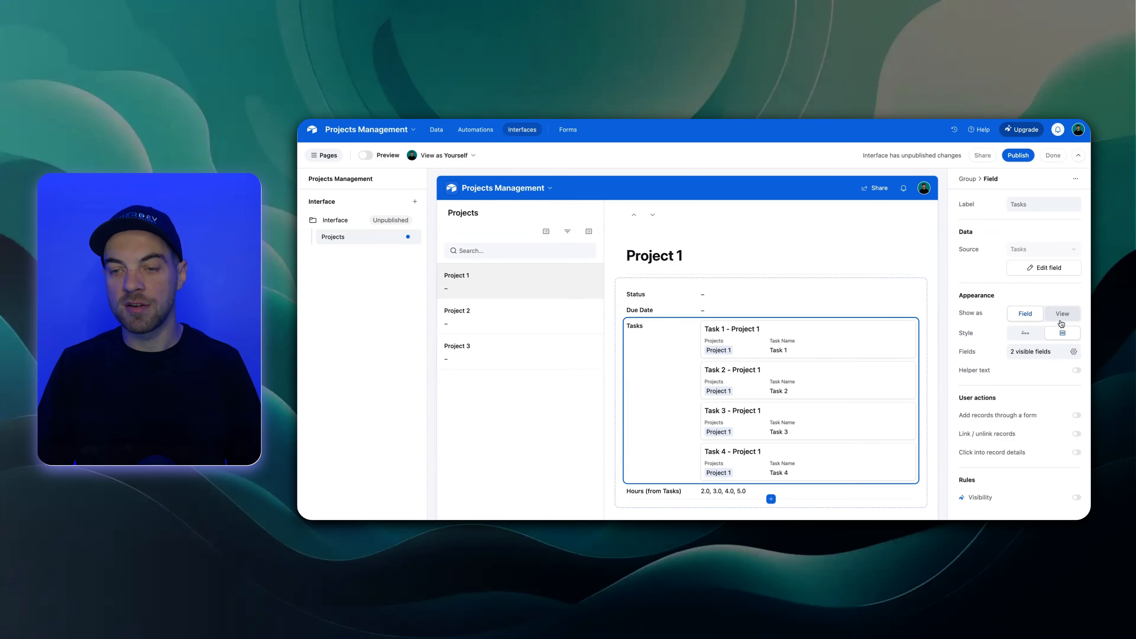
pyautogui.click(1063, 315)
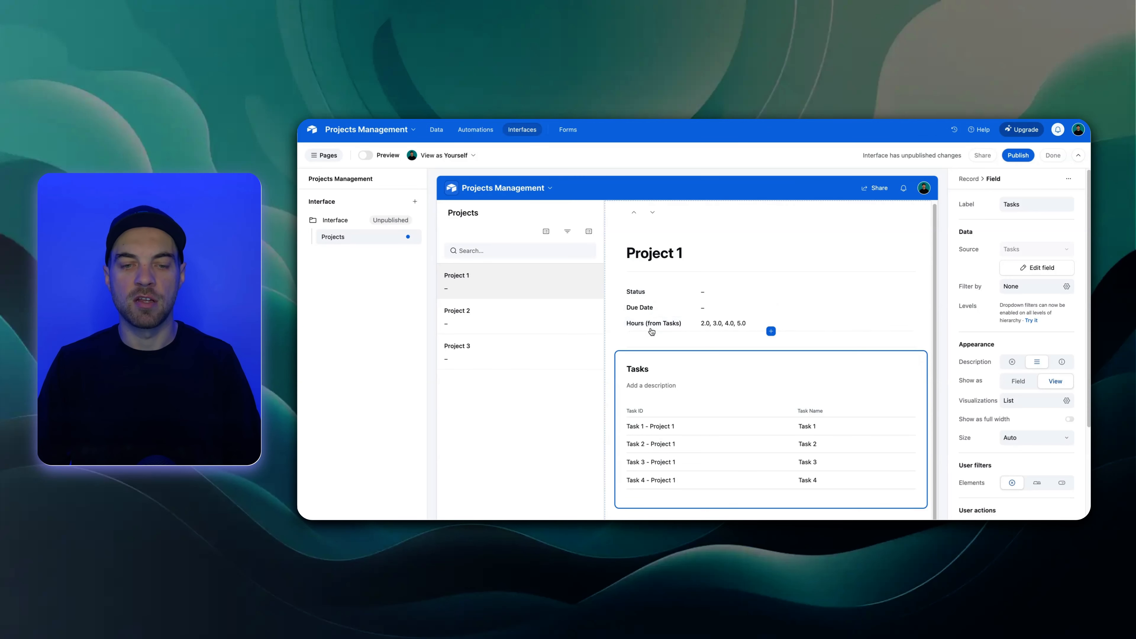
# Replace the Hours (from Tasks) field in the record details with the Hours Rollup (from Tasks) field
pyautogui.click(667, 324)
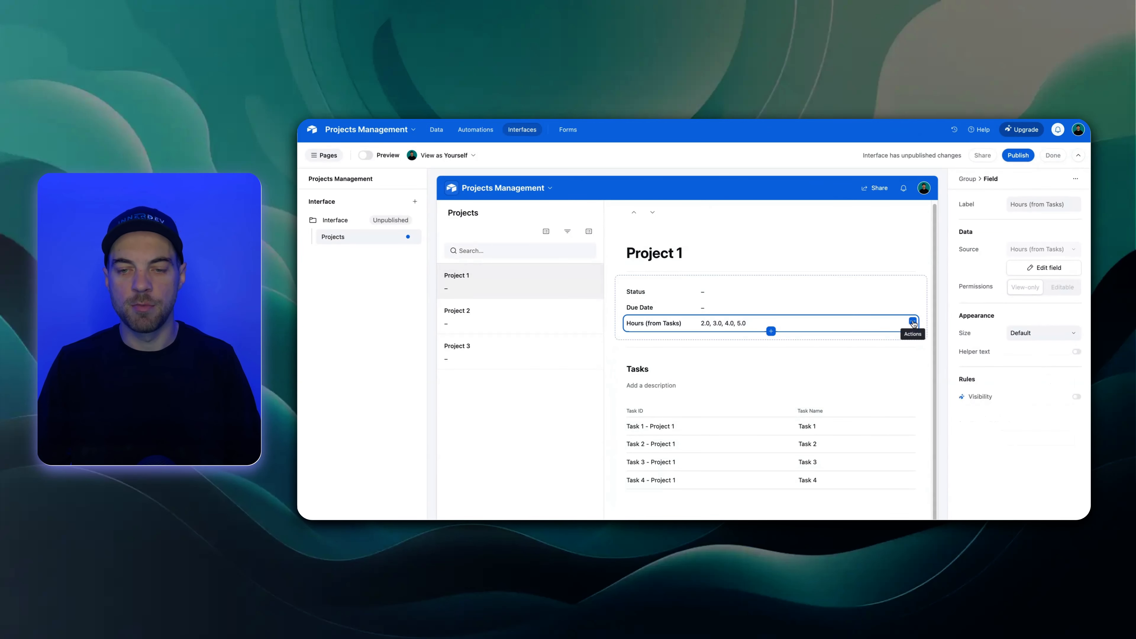
pyautogui.click(910, 323)
pyautogui.click(819, 374)
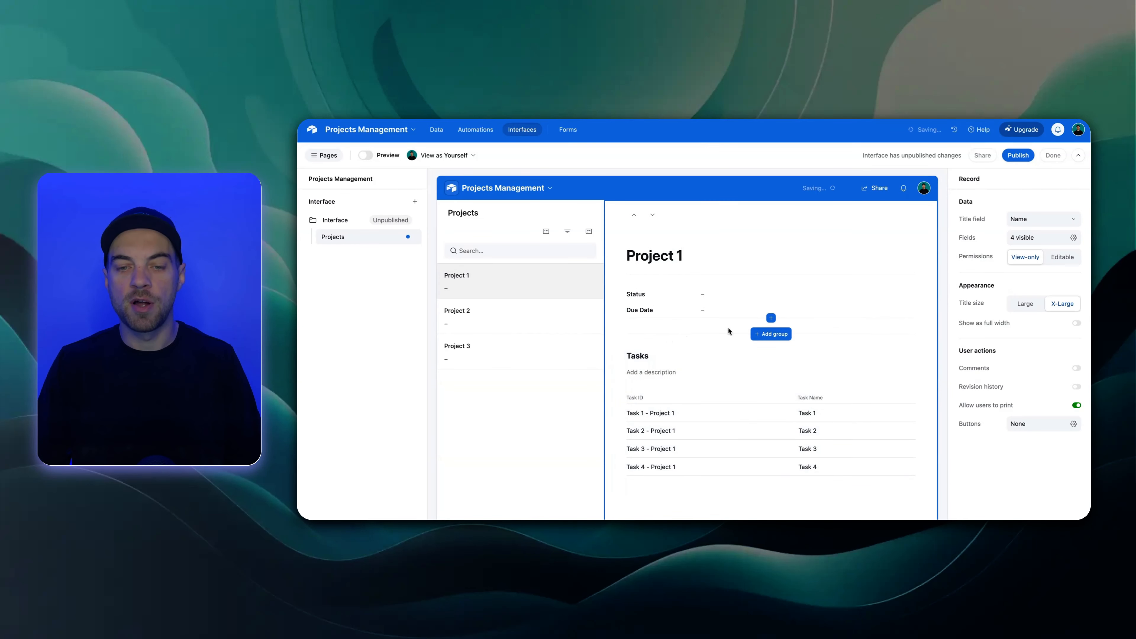
pyautogui.click(771, 319)
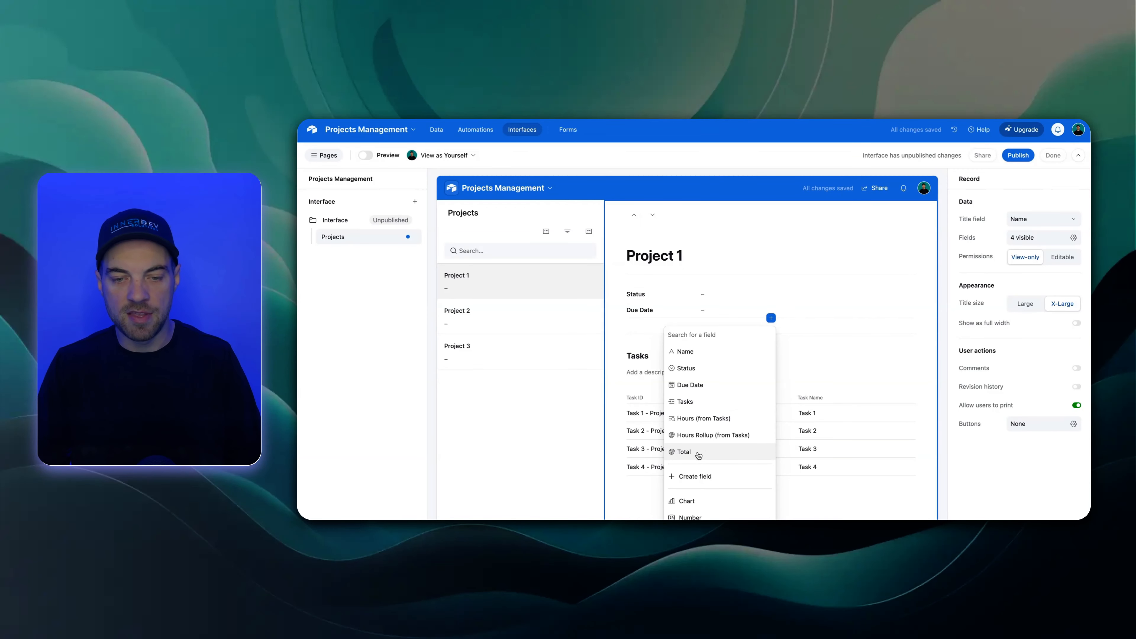
pyautogui.click(706, 437)
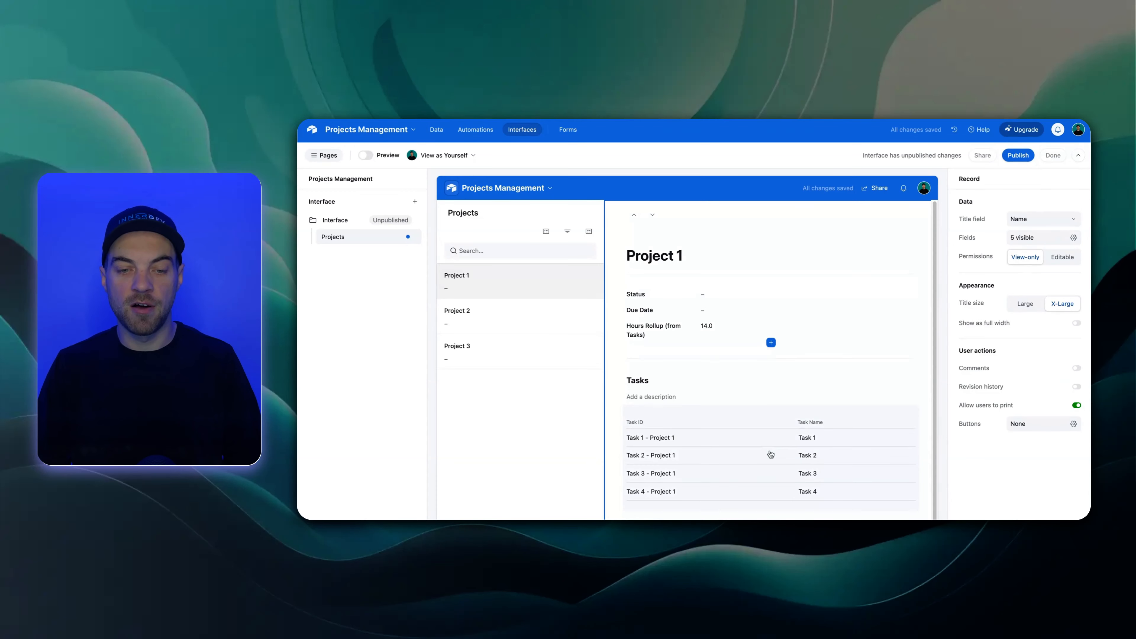
# Show the Hours, Rate, Status and Total fields in the record's Tasks list and hide Task ID
pyautogui.scroll(-2, 716, 426)
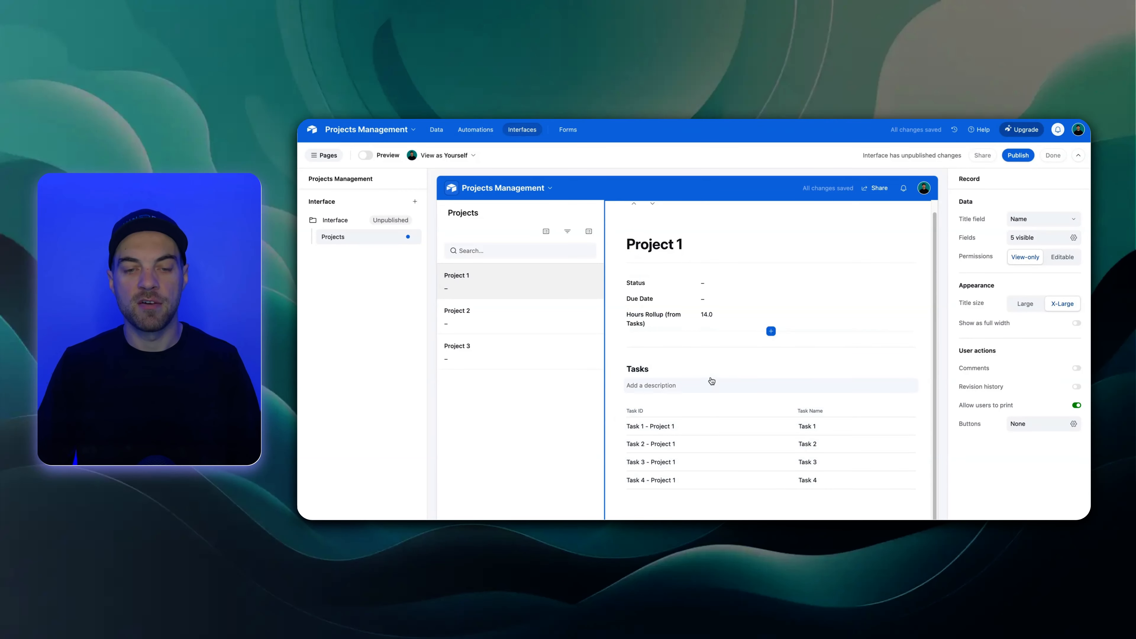
pyautogui.click(666, 408)
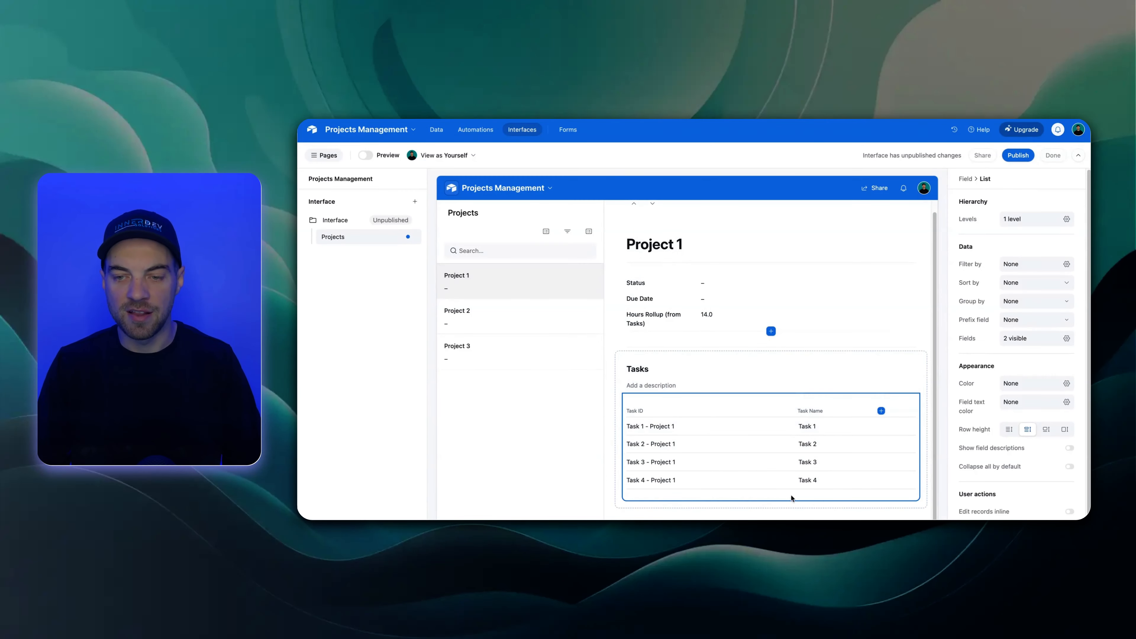
pyautogui.click(1067, 340)
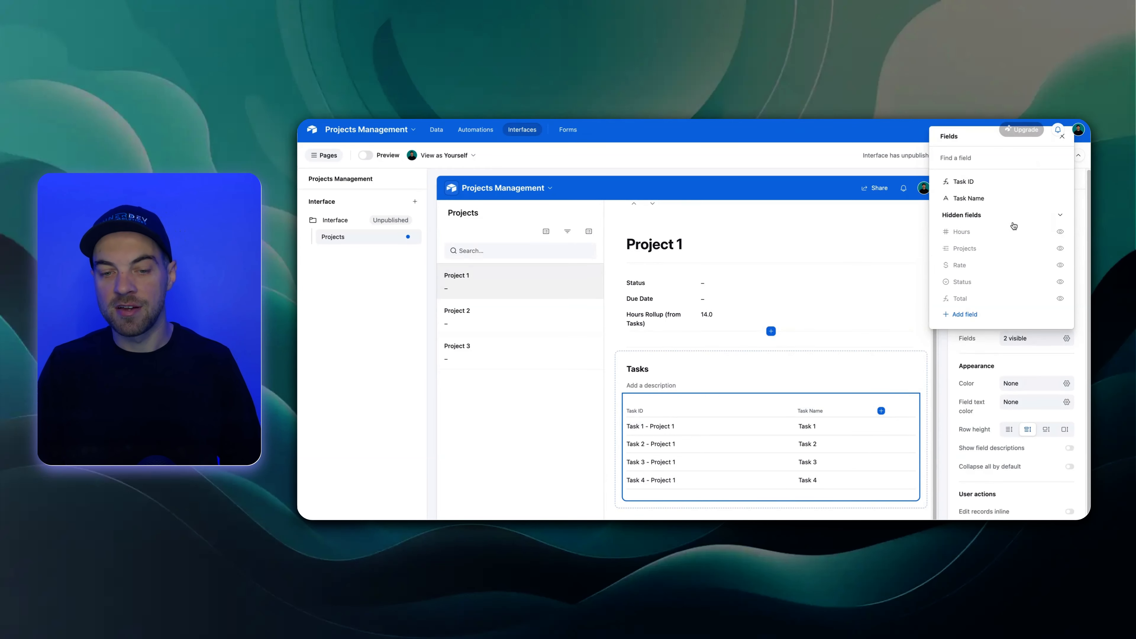
pyautogui.click(1061, 234)
pyautogui.click(1061, 266)
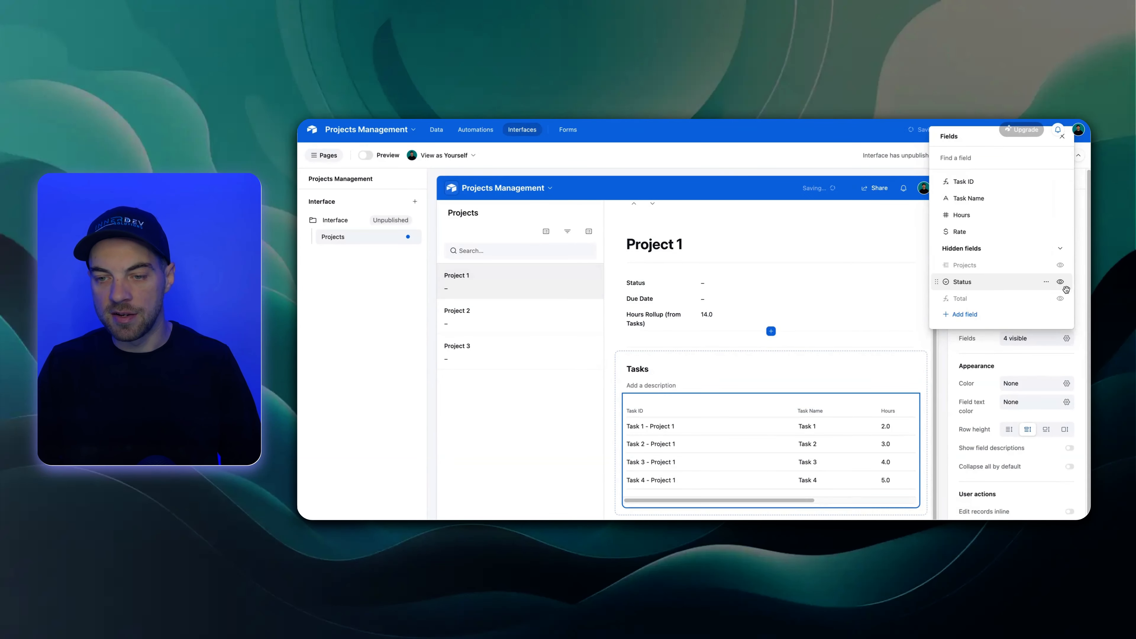
pyautogui.click(1061, 282)
pyautogui.click(1061, 299)
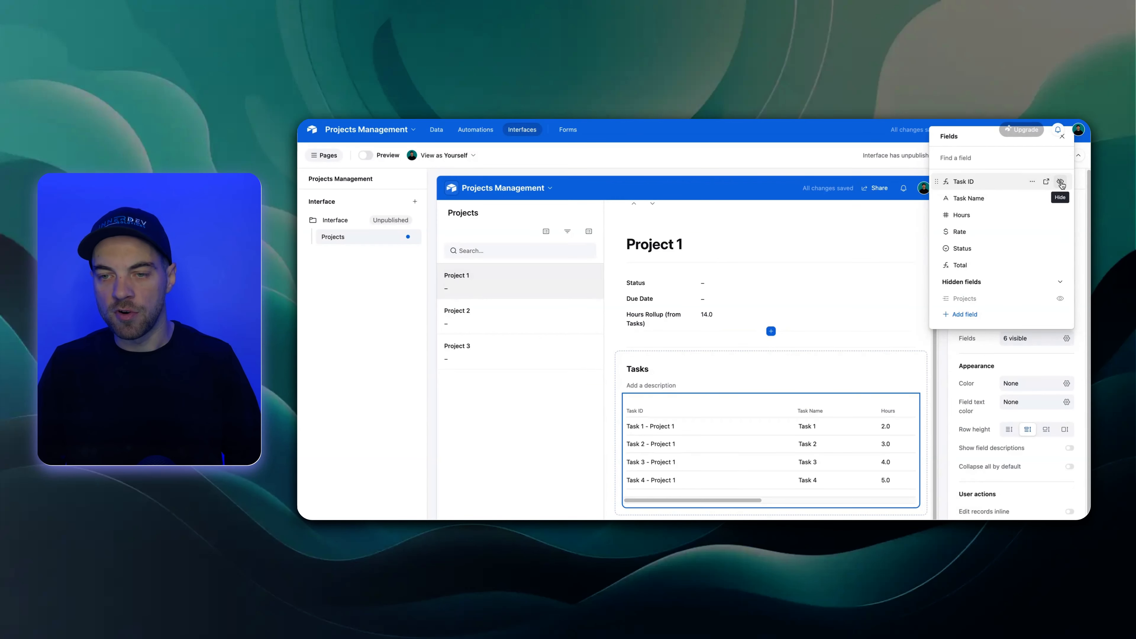
pyautogui.click(1061, 182)
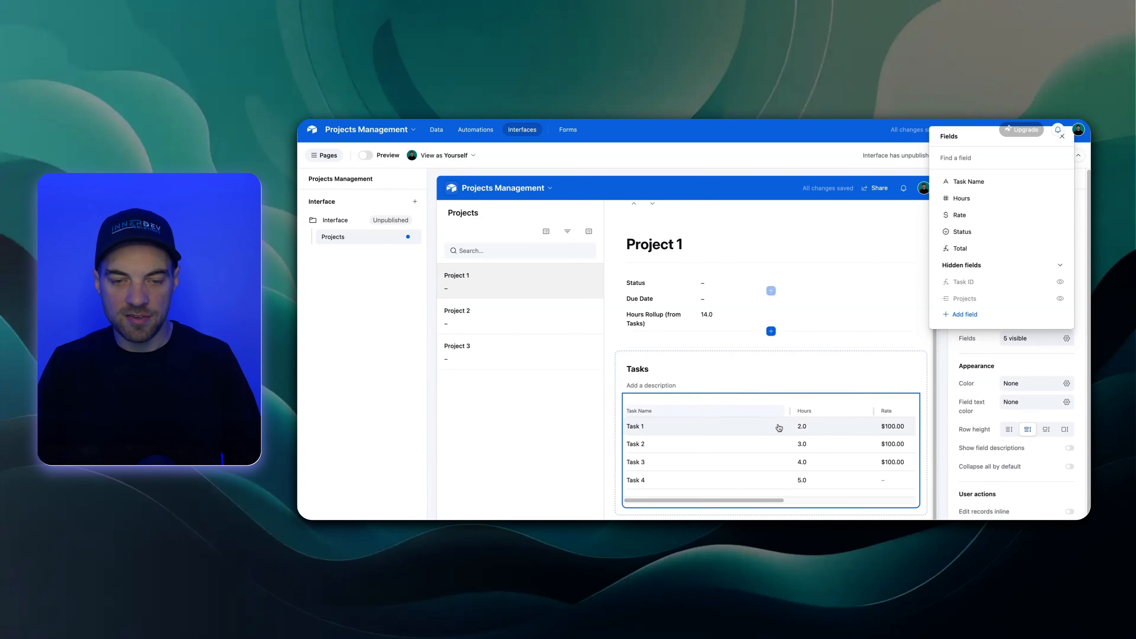
# Narrow the Task Name and Hours columns of the Tasks list so that more fields fit
pyautogui.click(794, 408)
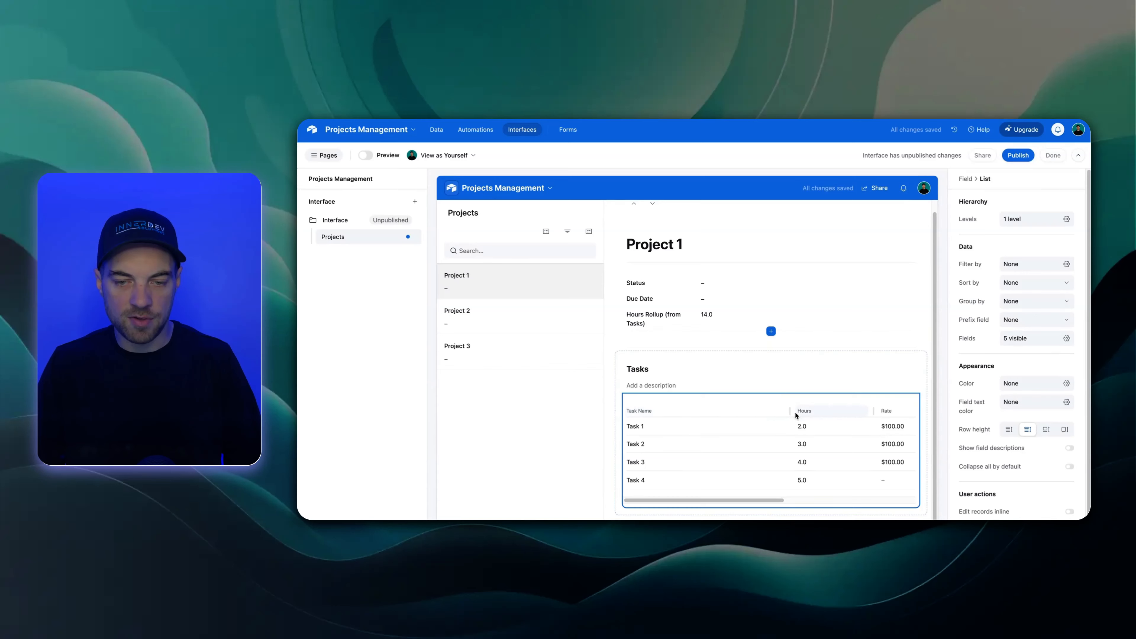
pyautogui.moveTo(790, 410); pyautogui.dragTo(689, 411)
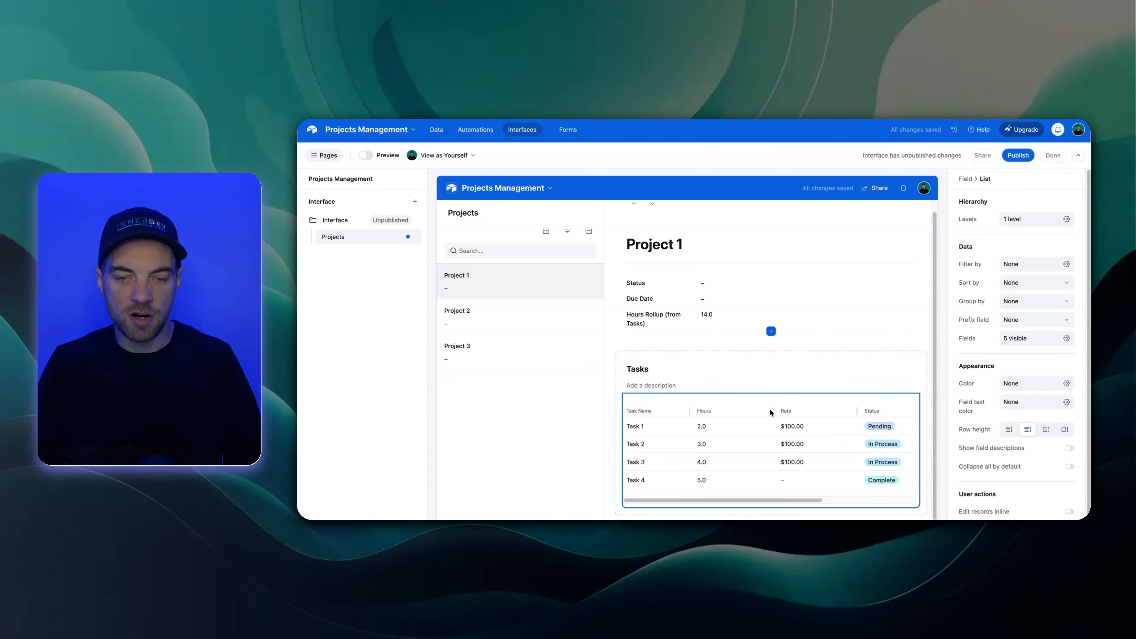
pyautogui.moveTo(773, 410); pyautogui.dragTo(730, 410)
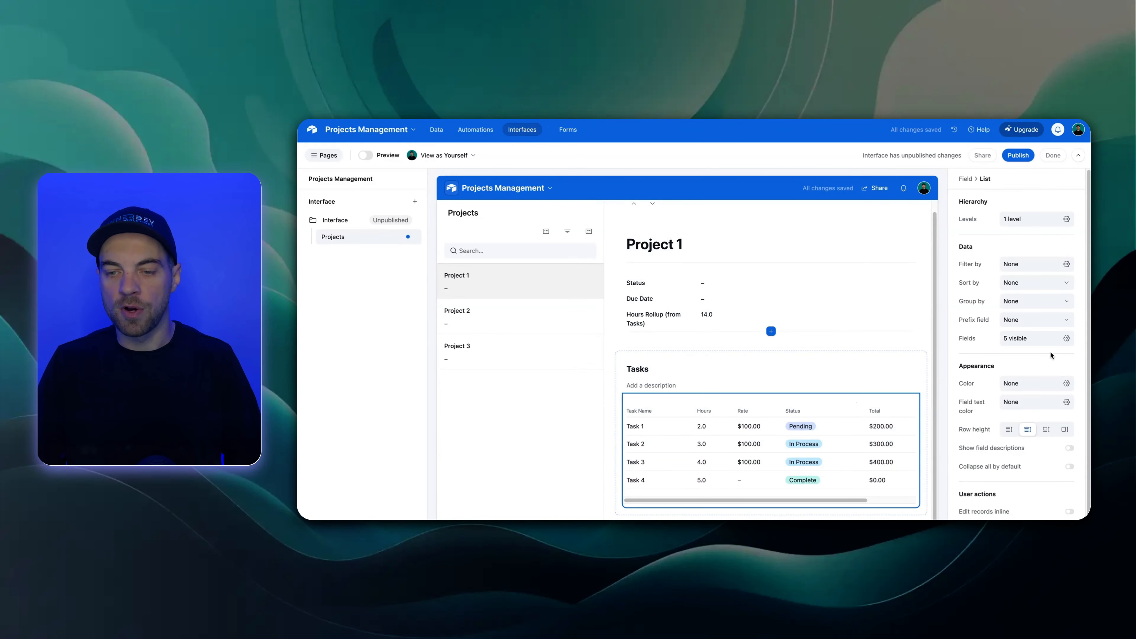
# Place the Status field directly after Task Name in the Tasks list and narrow the Status column
pyautogui.click(1066, 340)
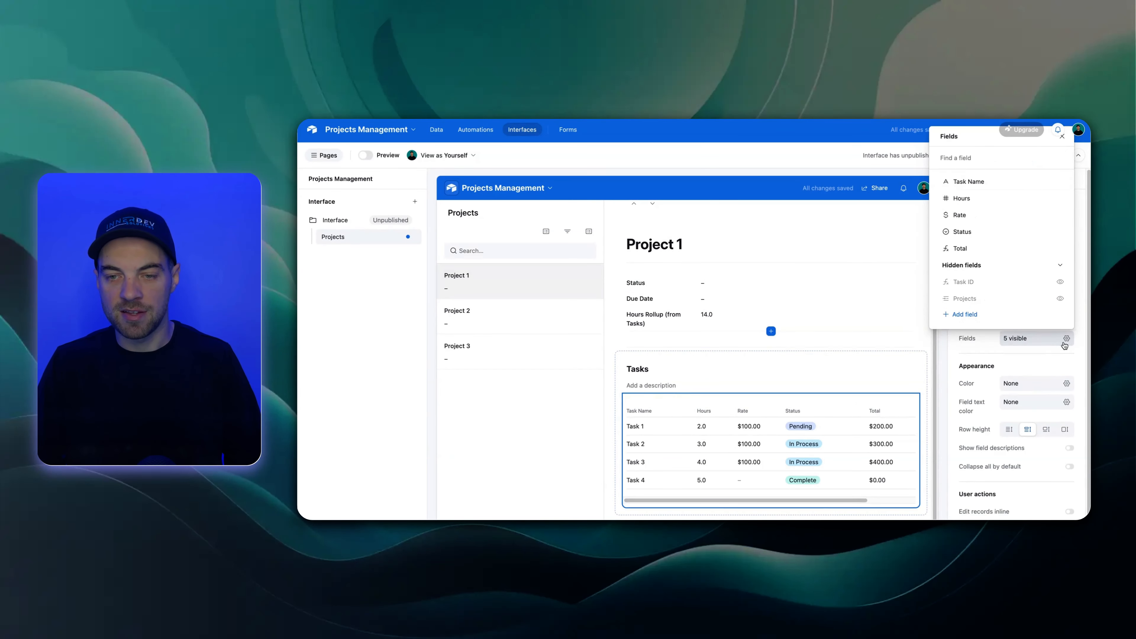
pyautogui.moveTo(939, 238)
pyautogui.moveTo(938, 229); pyautogui.dragTo(938, 198)
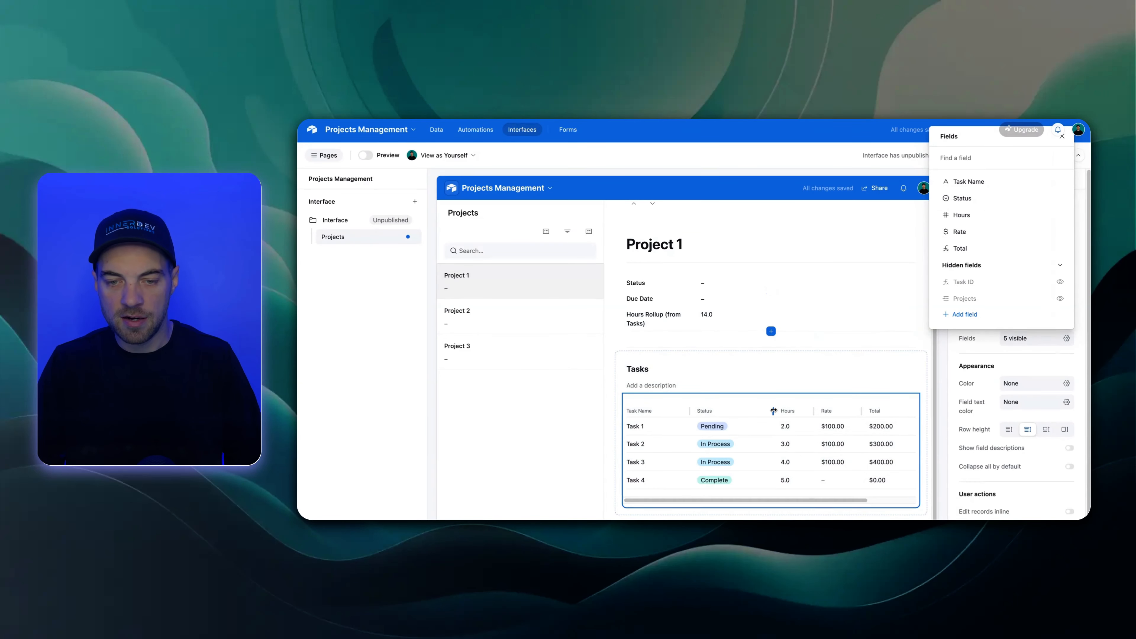
pyautogui.click(789, 367)
pyautogui.moveTo(773, 411); pyautogui.dragTo(753, 411)
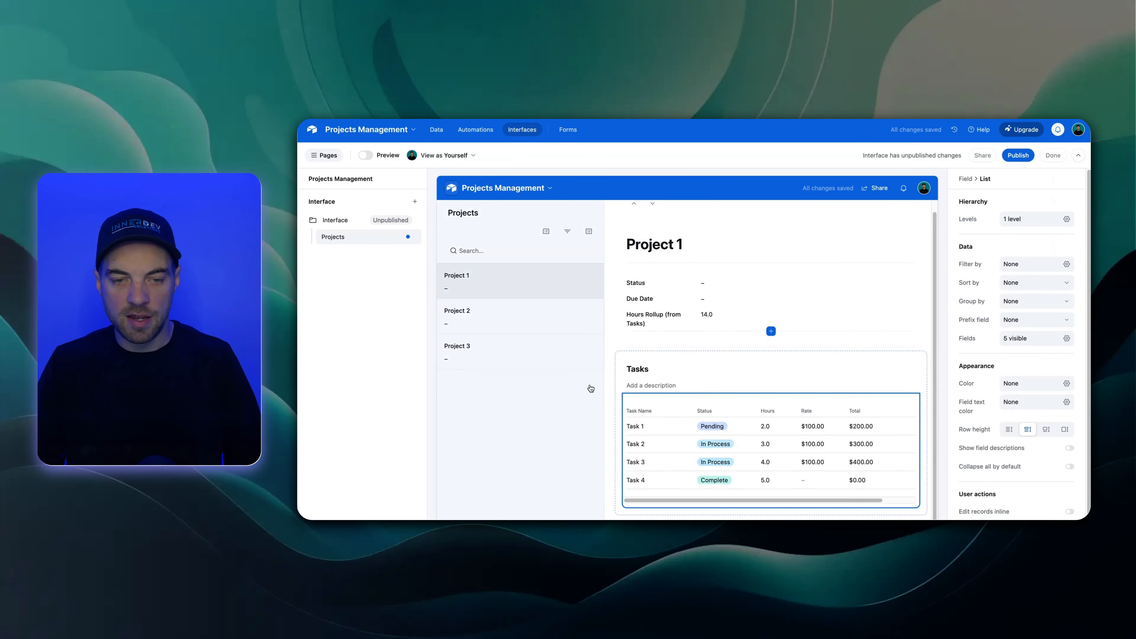
# Preview the page briefly and allow users to edit records inline in the Tasks list
pyautogui.click(366, 156)
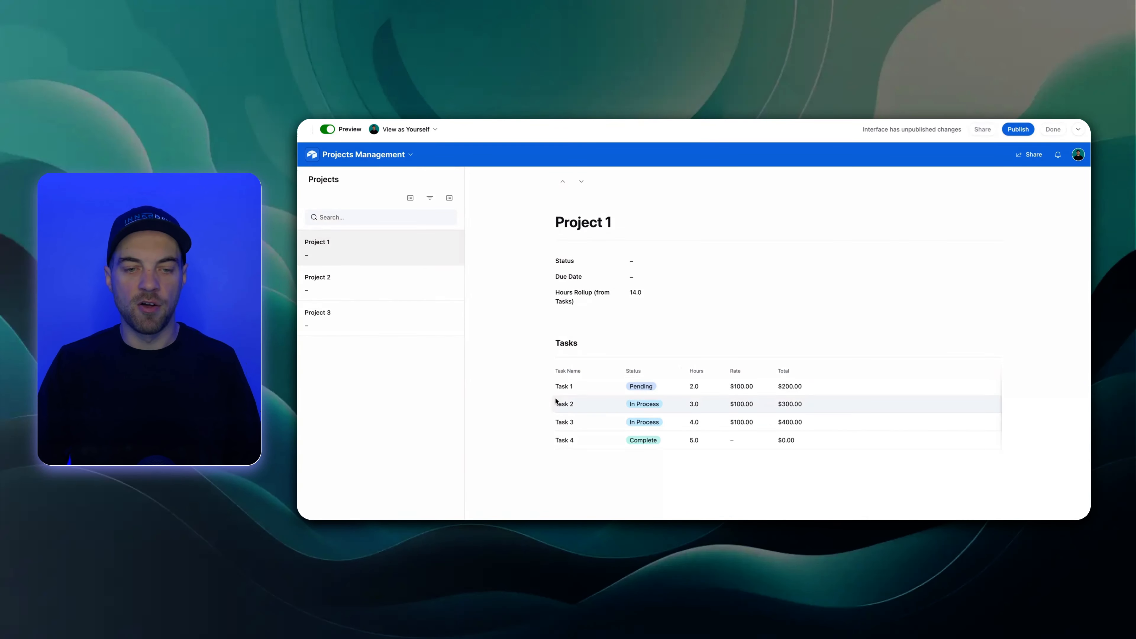
pyautogui.click(328, 130)
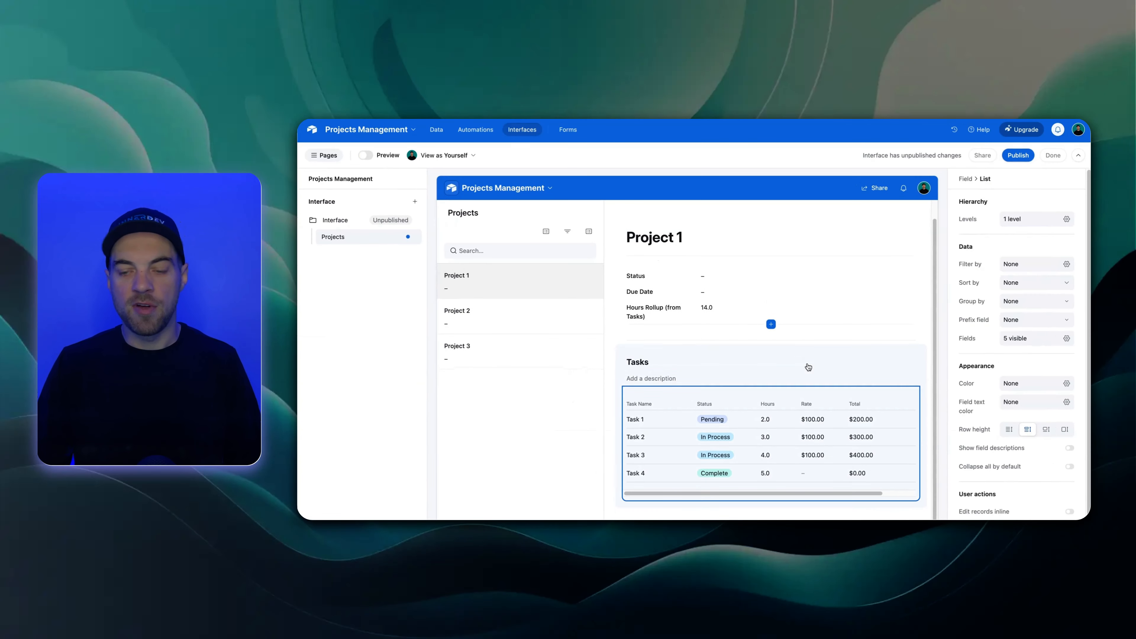
pyautogui.scroll(-1, 962, 429)
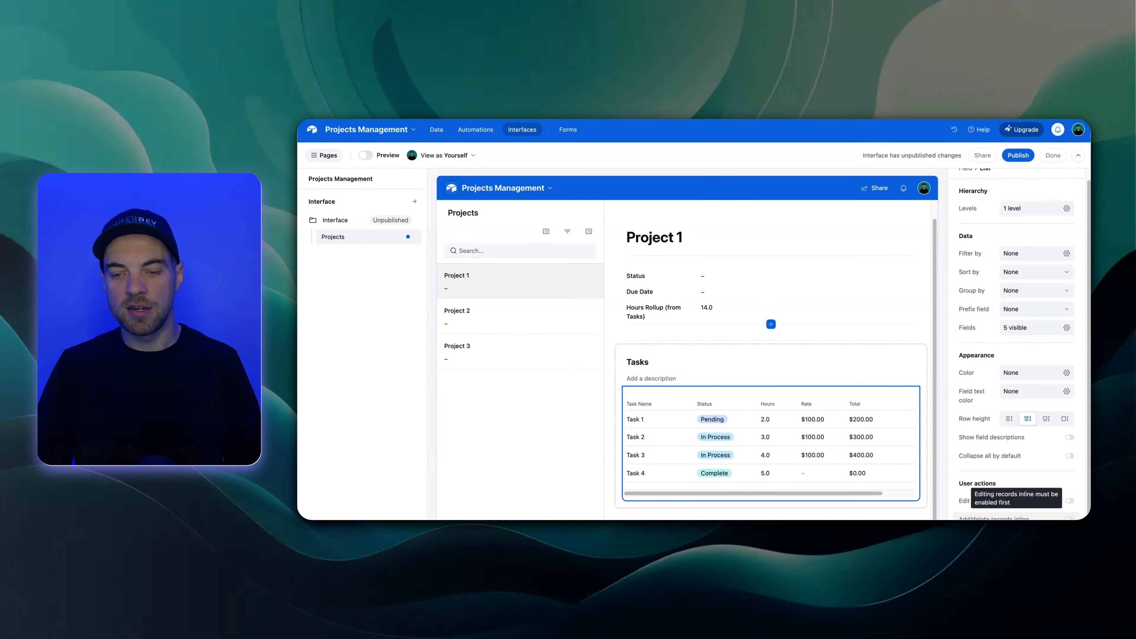
pyautogui.click(1070, 501)
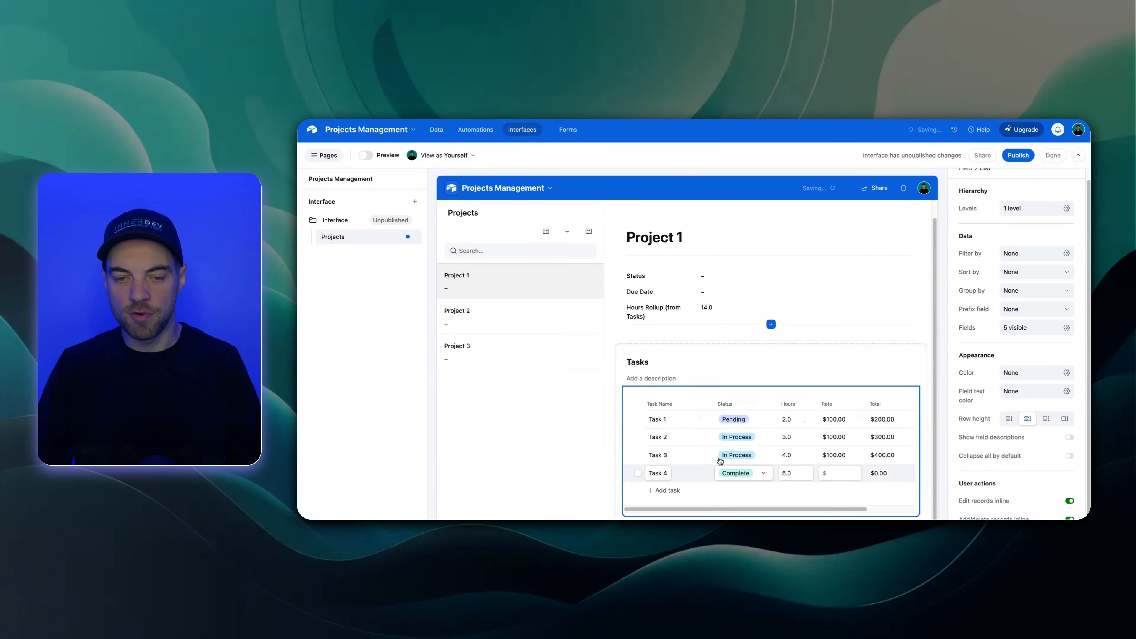
# In the page preview, set Task 1 of Project 1 to In Process with 5 hours, and return to editing the page
pyautogui.click(365, 155)
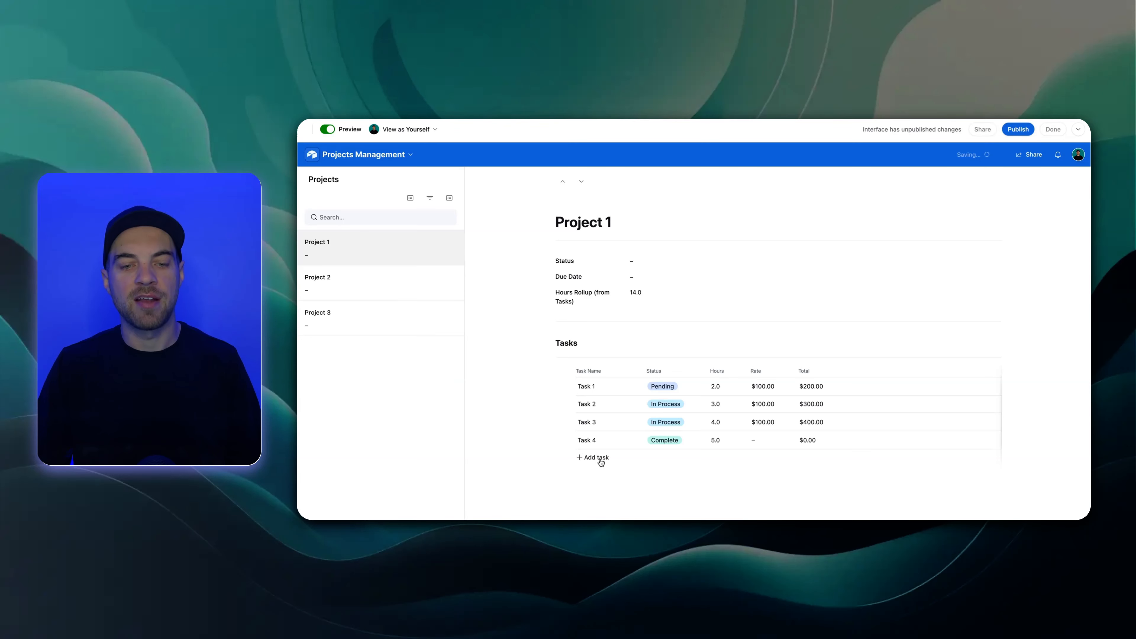
pyautogui.click(695, 390)
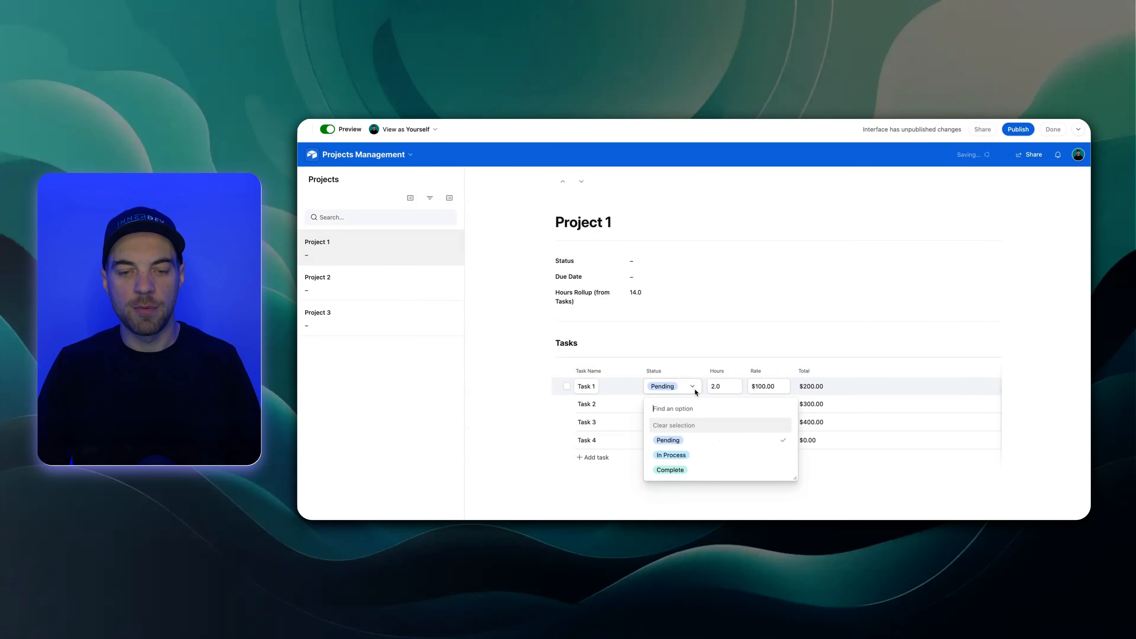
pyautogui.click(688, 462)
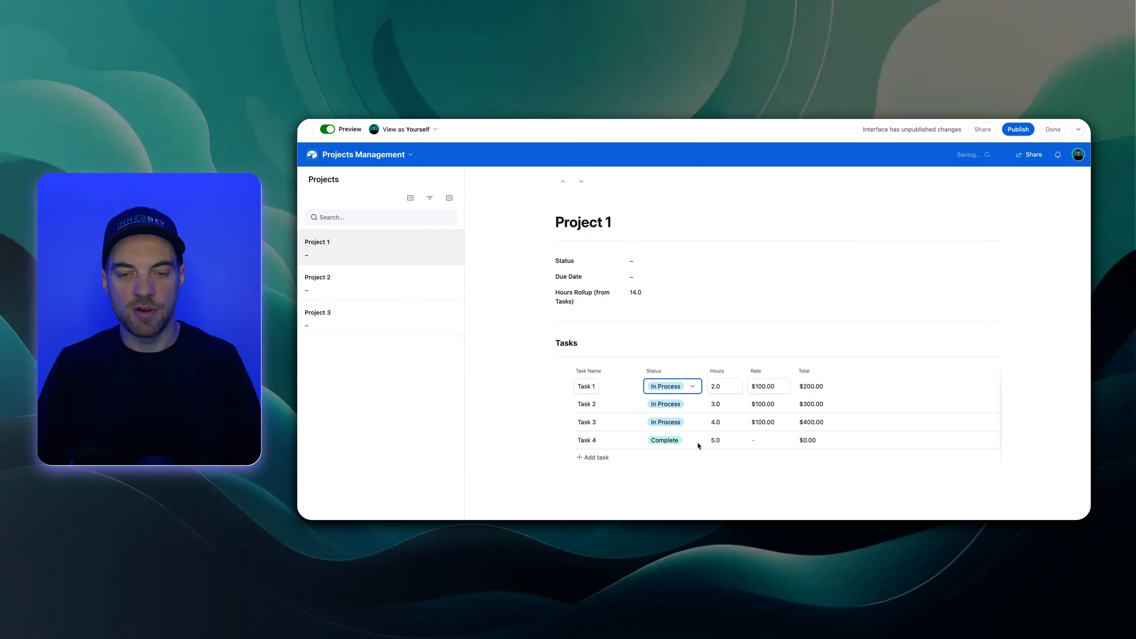
pyautogui.press('Tab')
pyautogui.write('5')
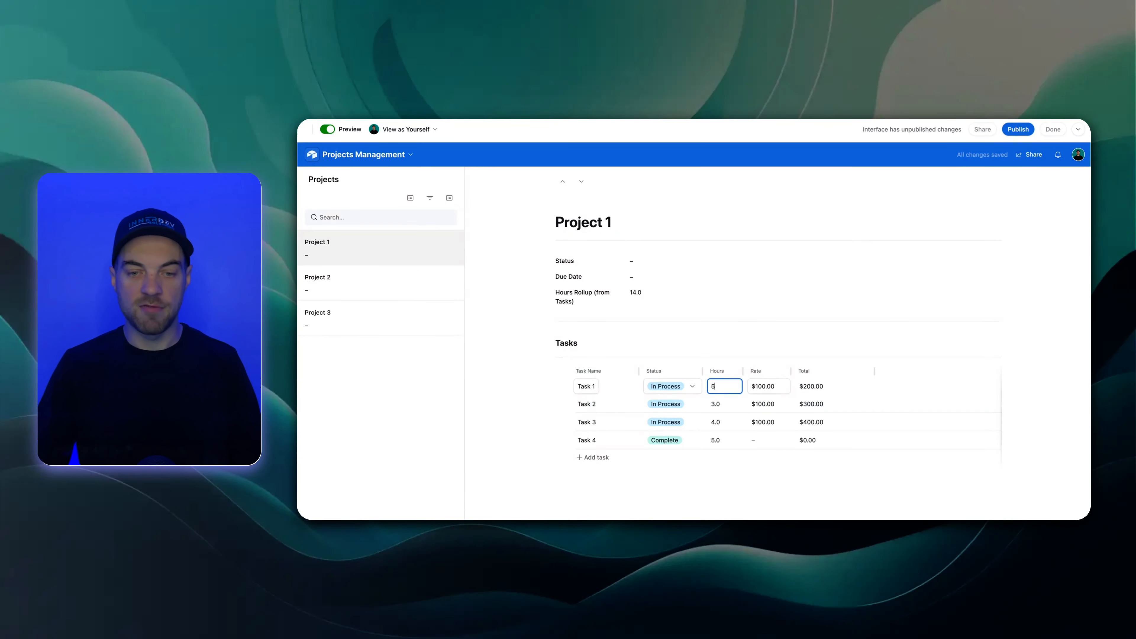
pyautogui.click(709, 271)
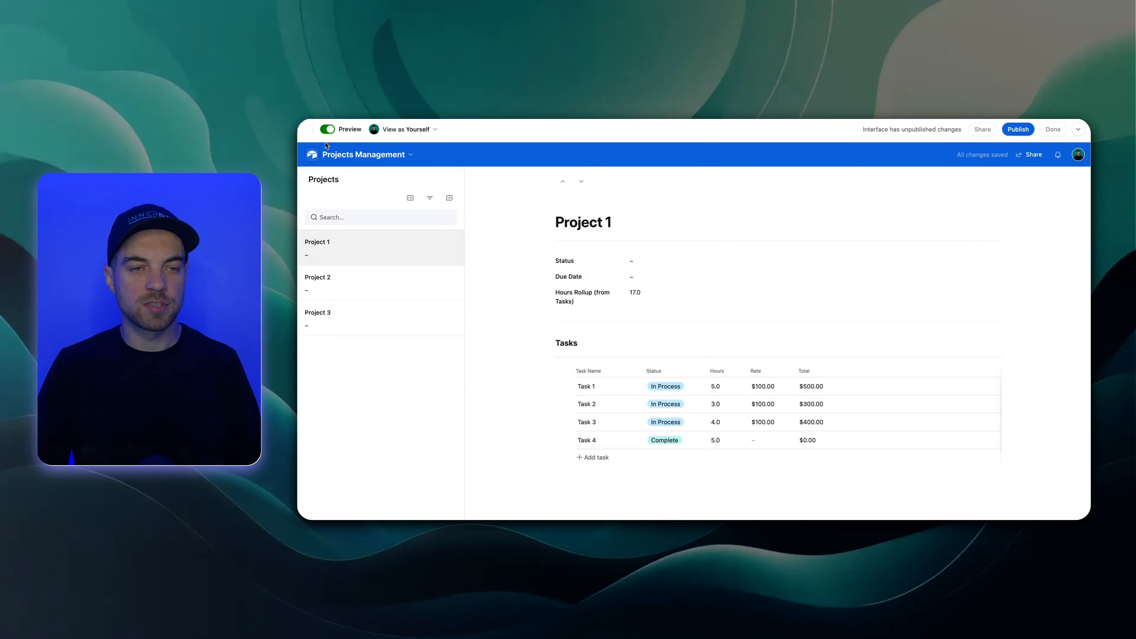
pyautogui.click(327, 130)
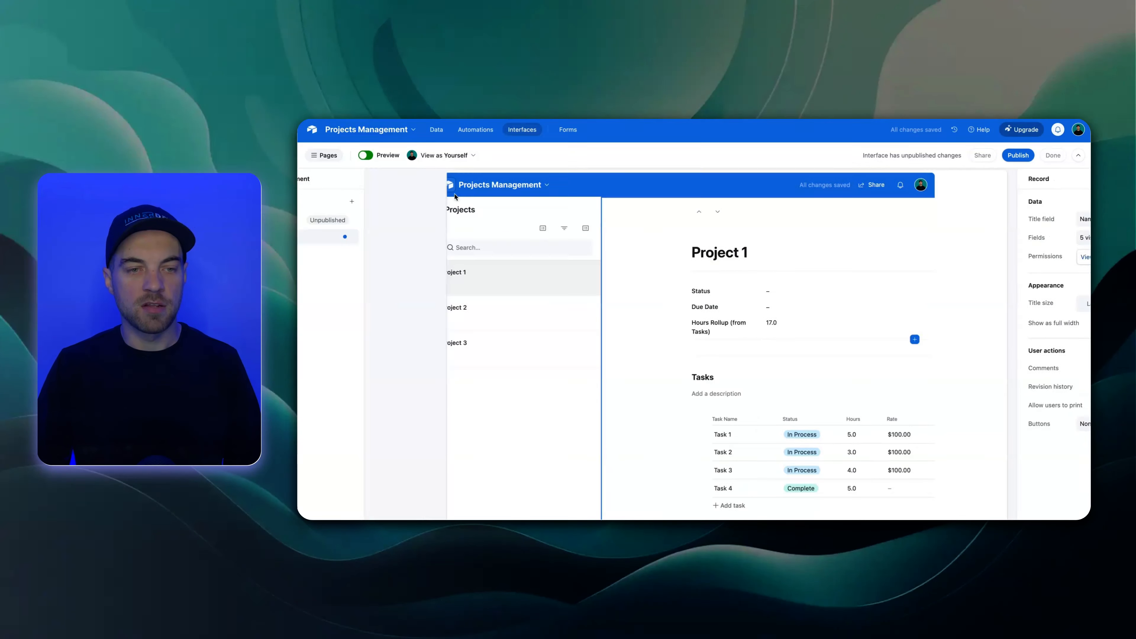
# Allow users to add records through a form in the Projects record list
pyautogui.click(519, 212)
pyautogui.scroll(-2, 1040, 398)
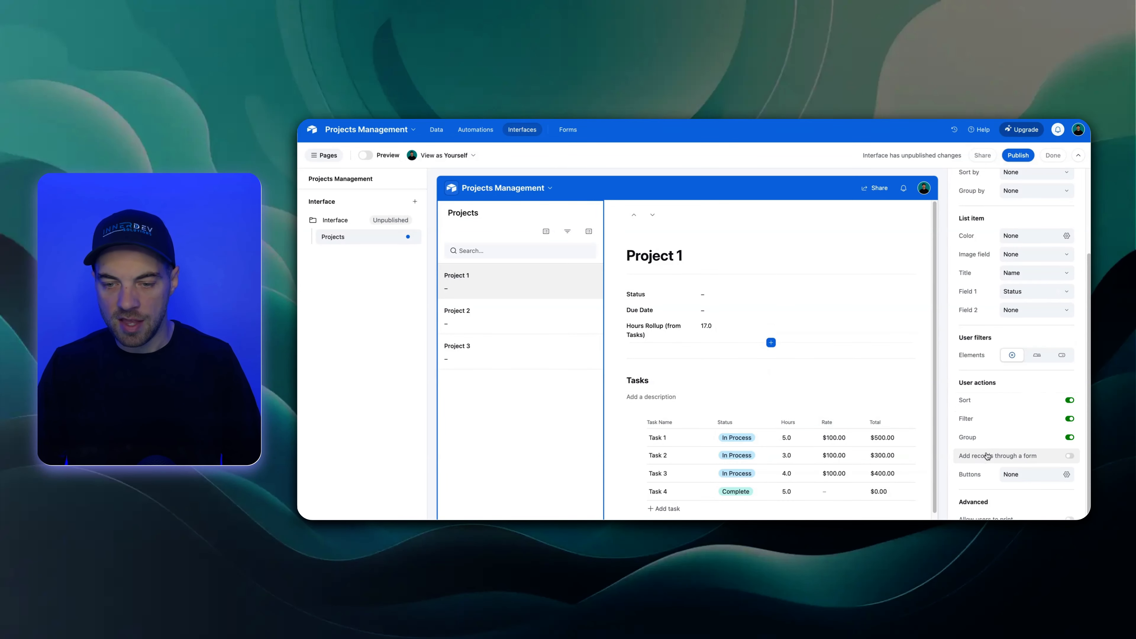
pyautogui.click(1070, 457)
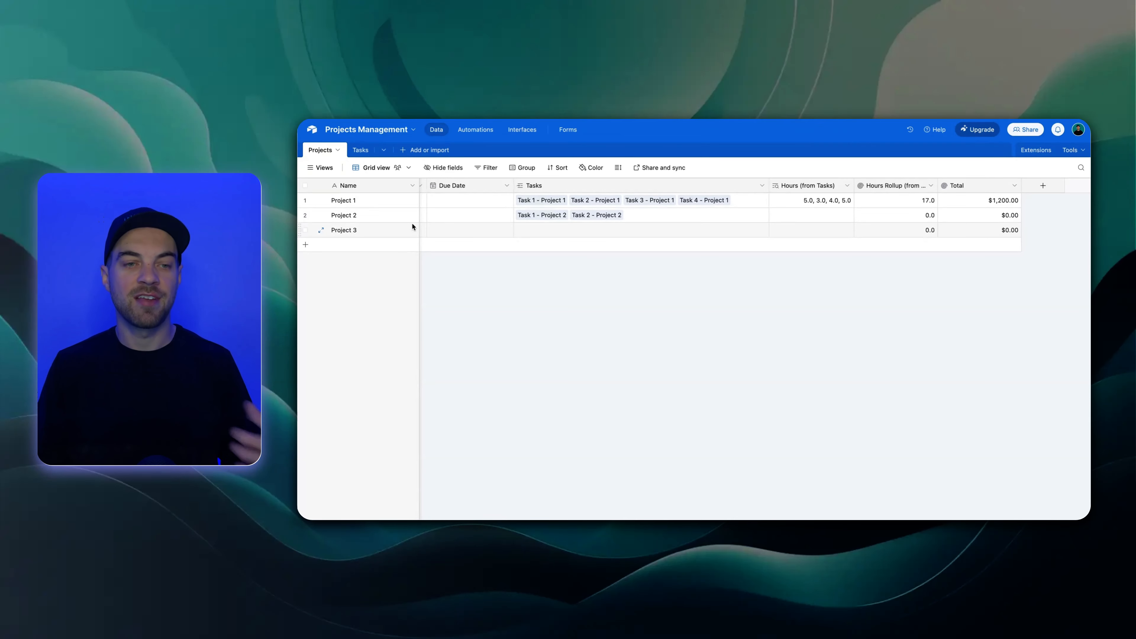
# Review the views of the Projects and Tasks tables in the base data and return to the interface
pyautogui.click(321, 168)
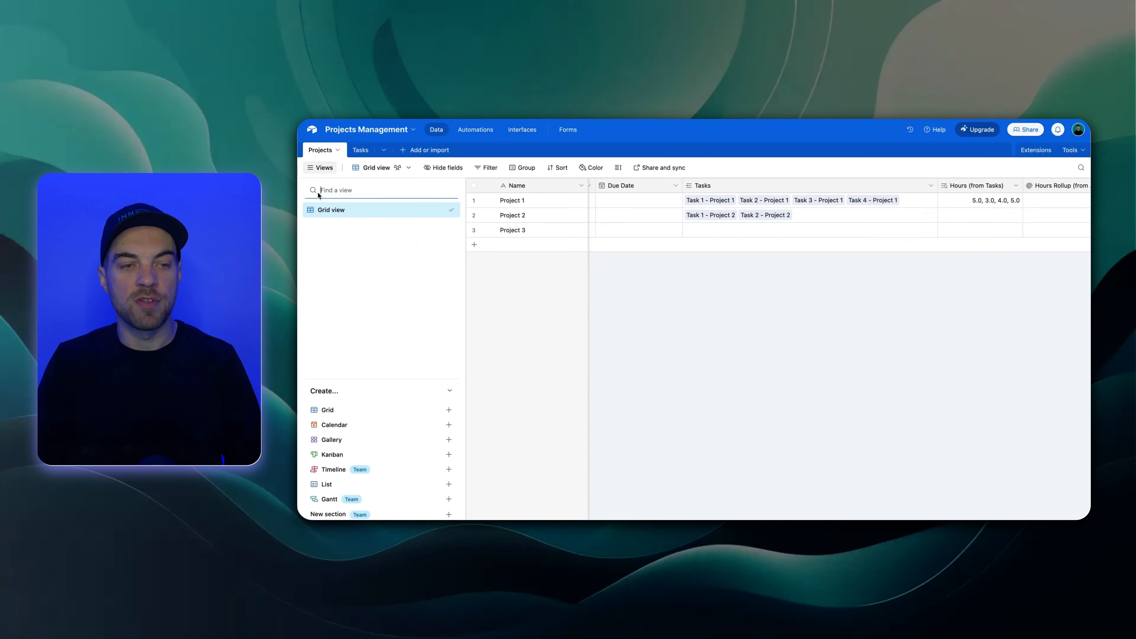
pyautogui.click(361, 151)
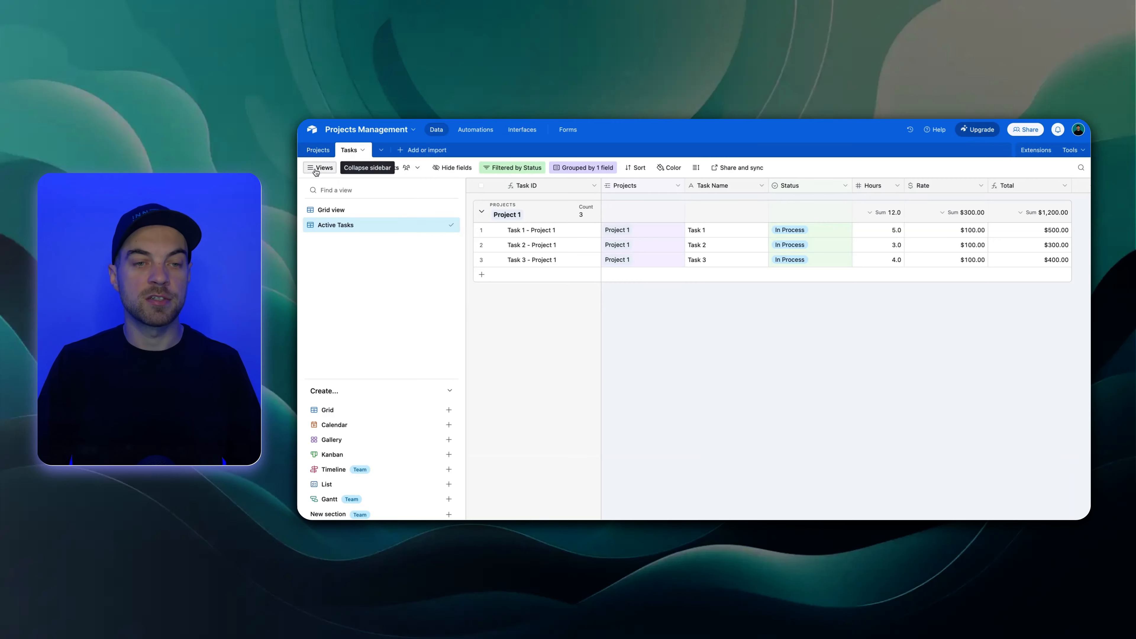
pyautogui.click(518, 130)
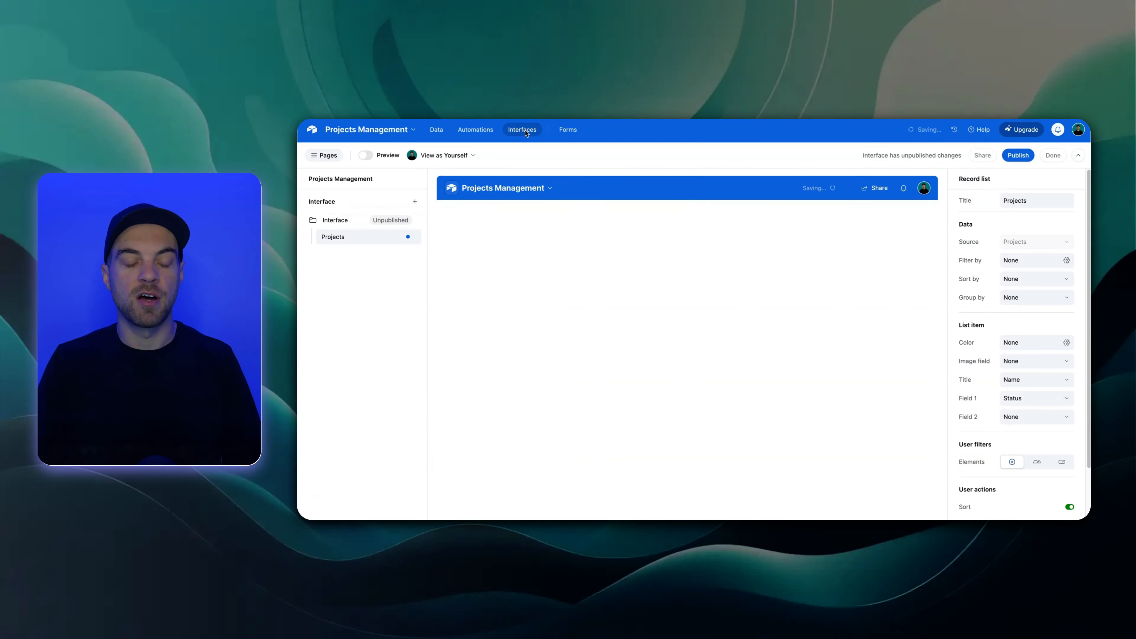